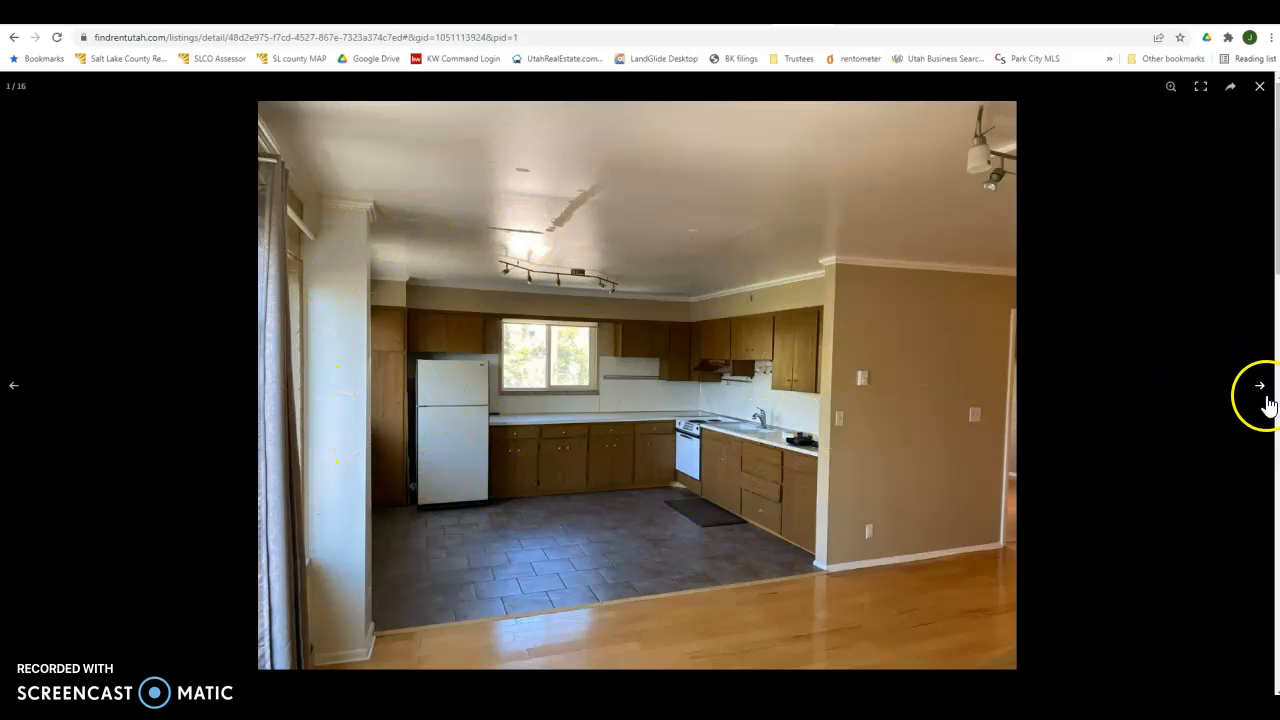
- Page through the listing's room photos to the bedroom, then switch to Google Photos to upload
click(1260, 388)
click(1260, 388)
click(1260, 388)
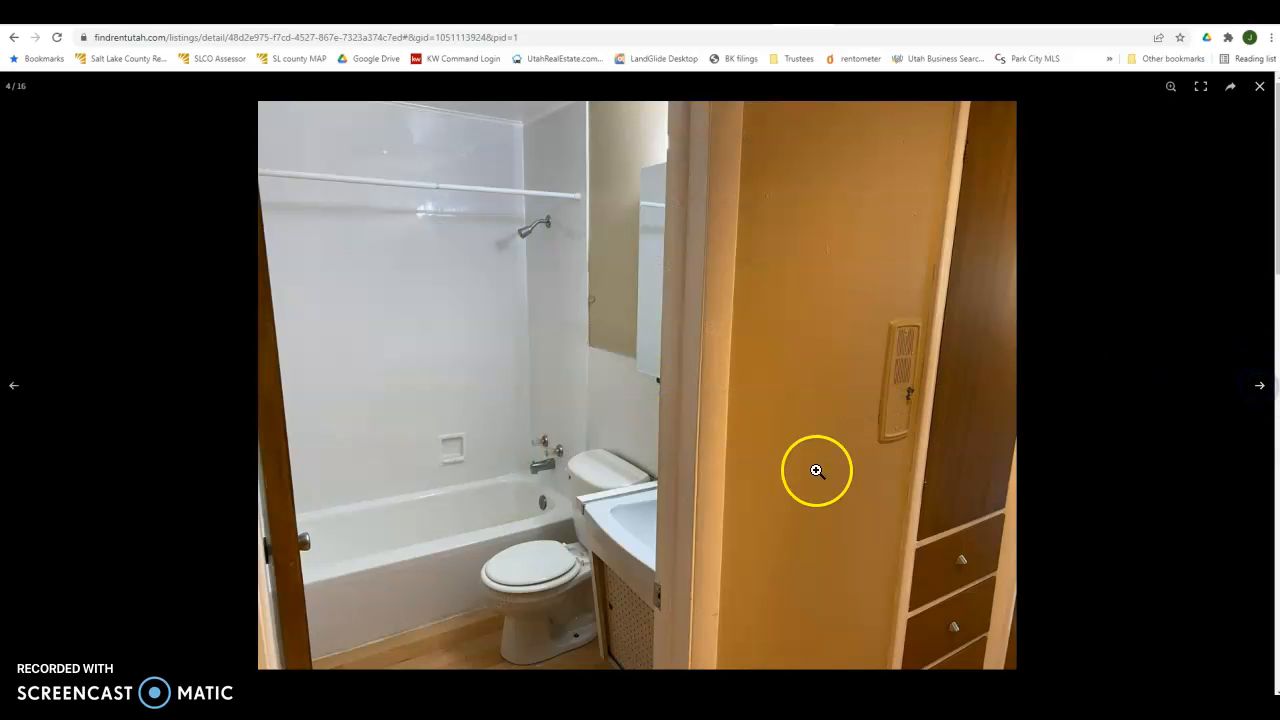
click(1258, 388)
click(1258, 388)
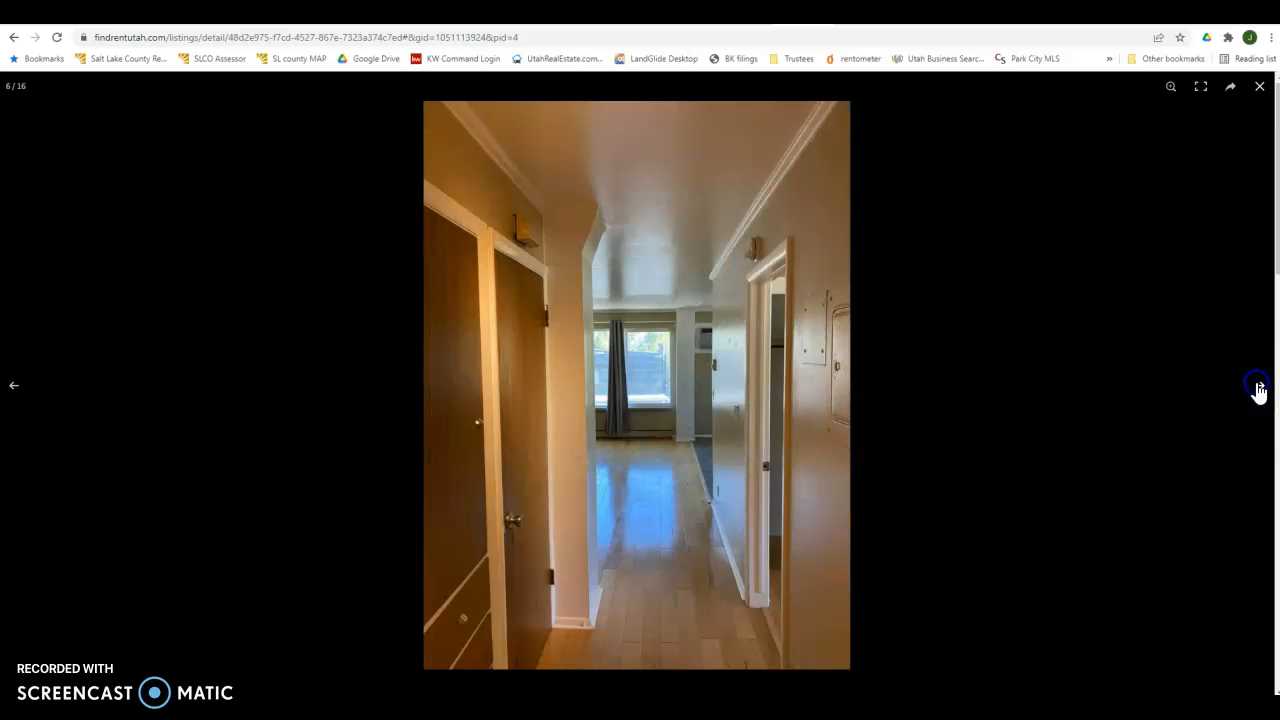
click(1258, 388)
click(1258, 388)
click(1258, 388)
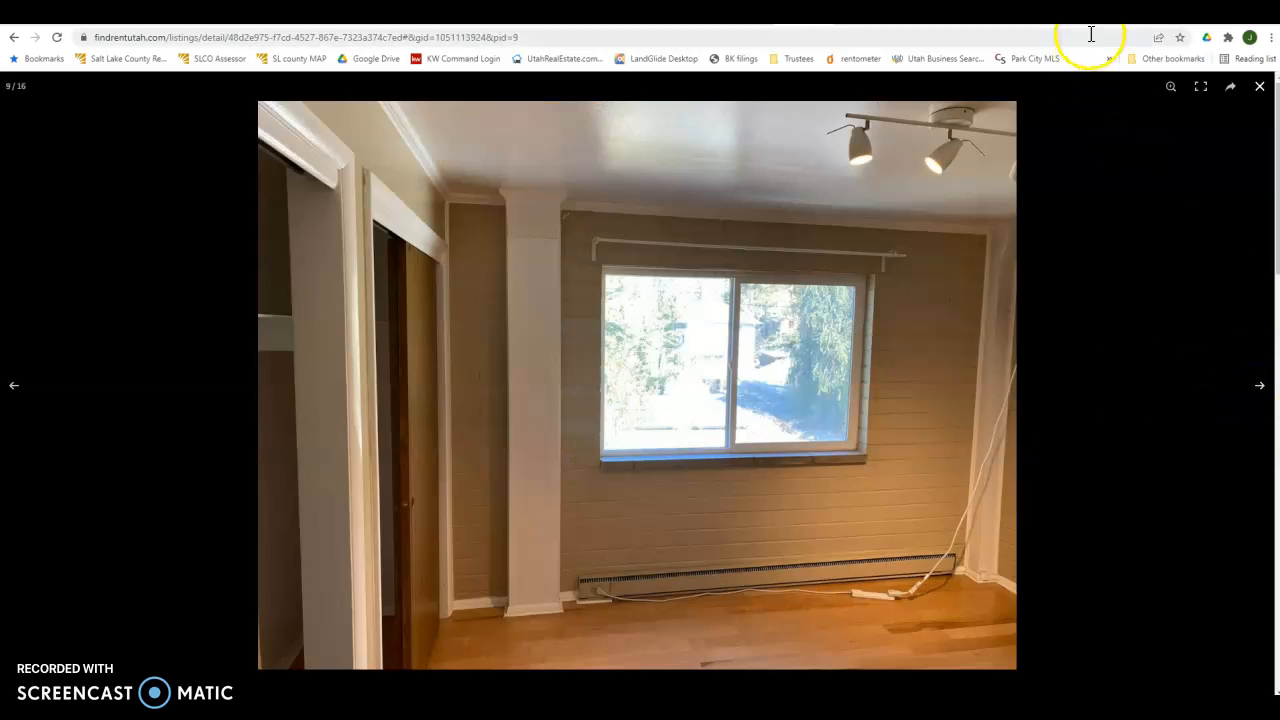
click(1008, 12)
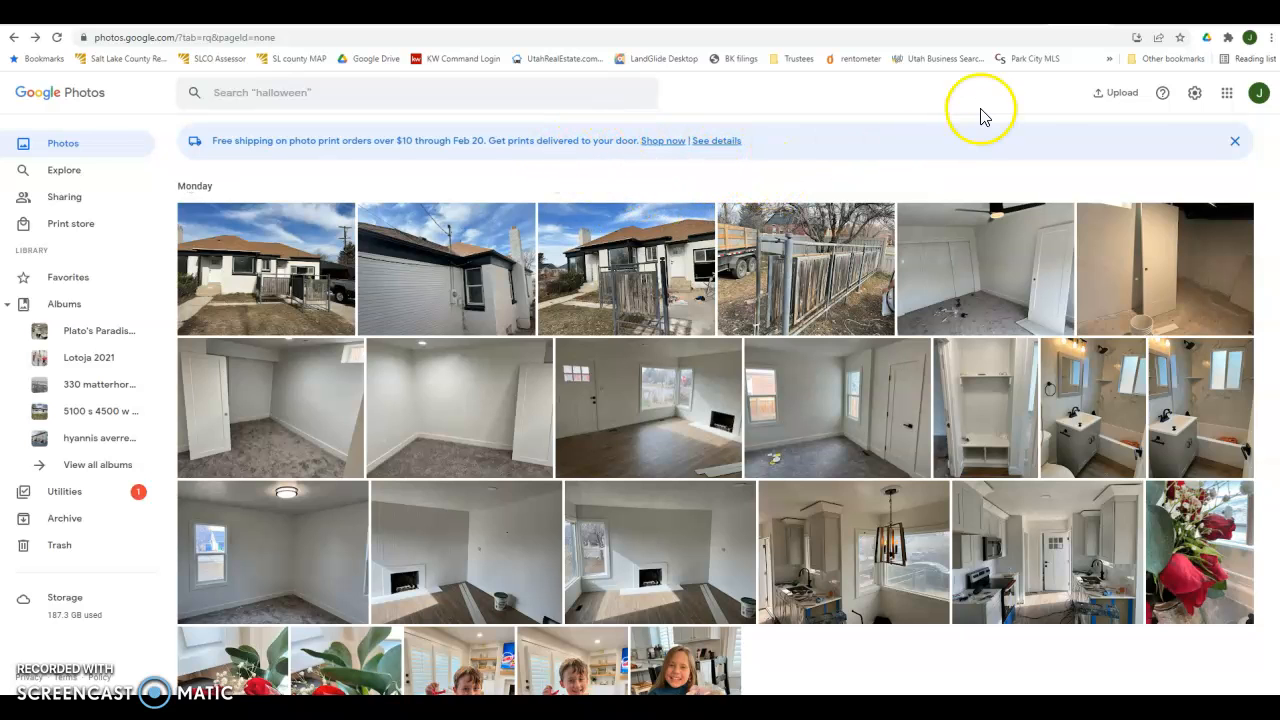
click(1110, 92)
- Upload all 17 photos from the '1st Ave. Pictures' folder into the library
click(998, 133)
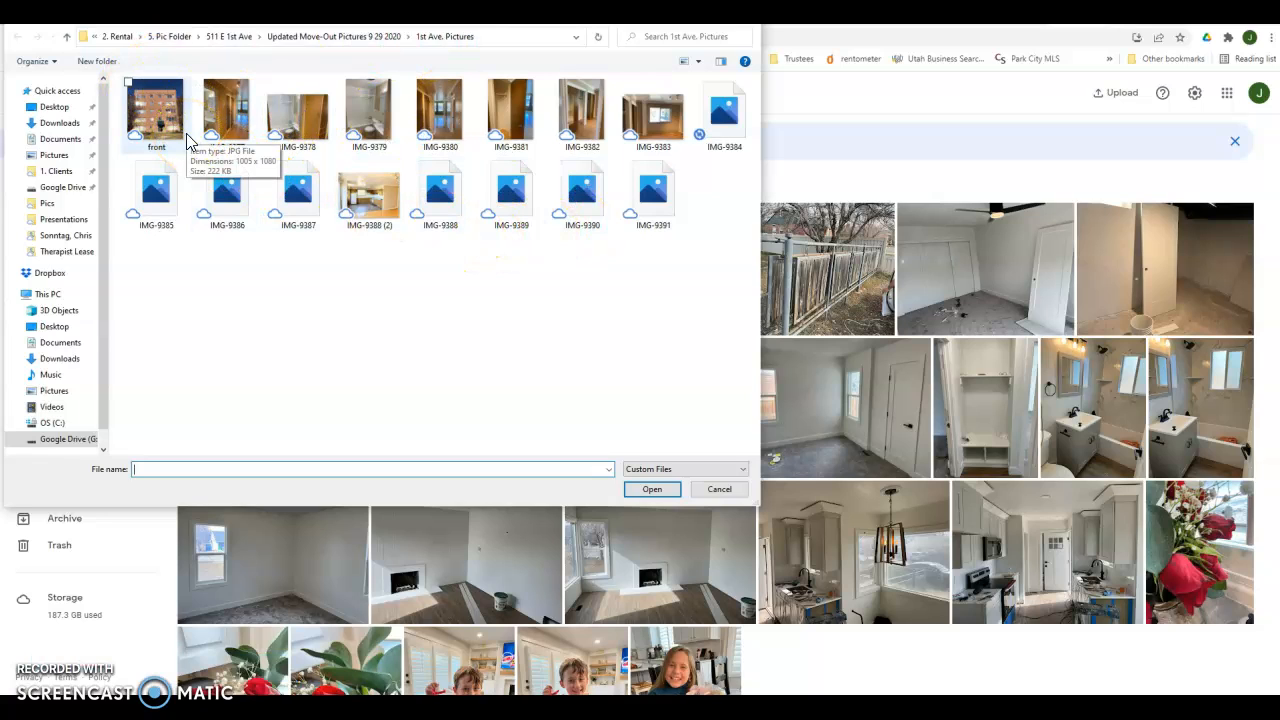
click(130, 88)
key(ctrl+a)
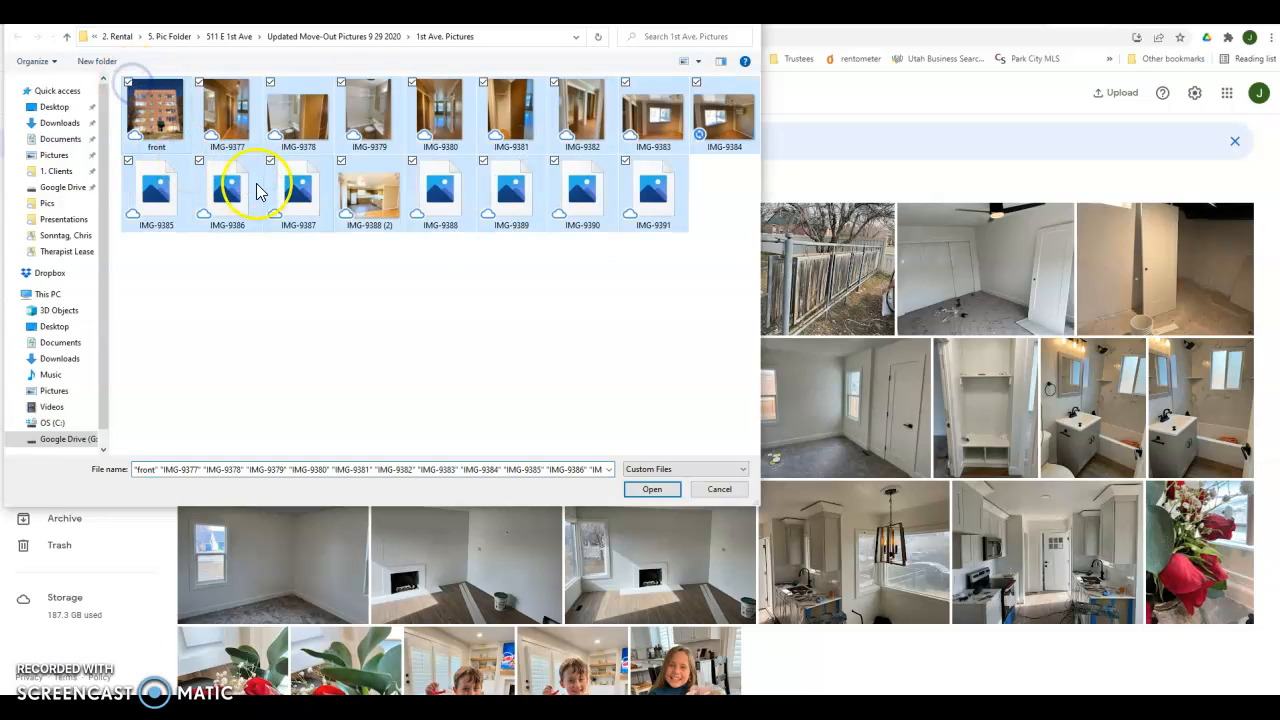
click(652, 489)
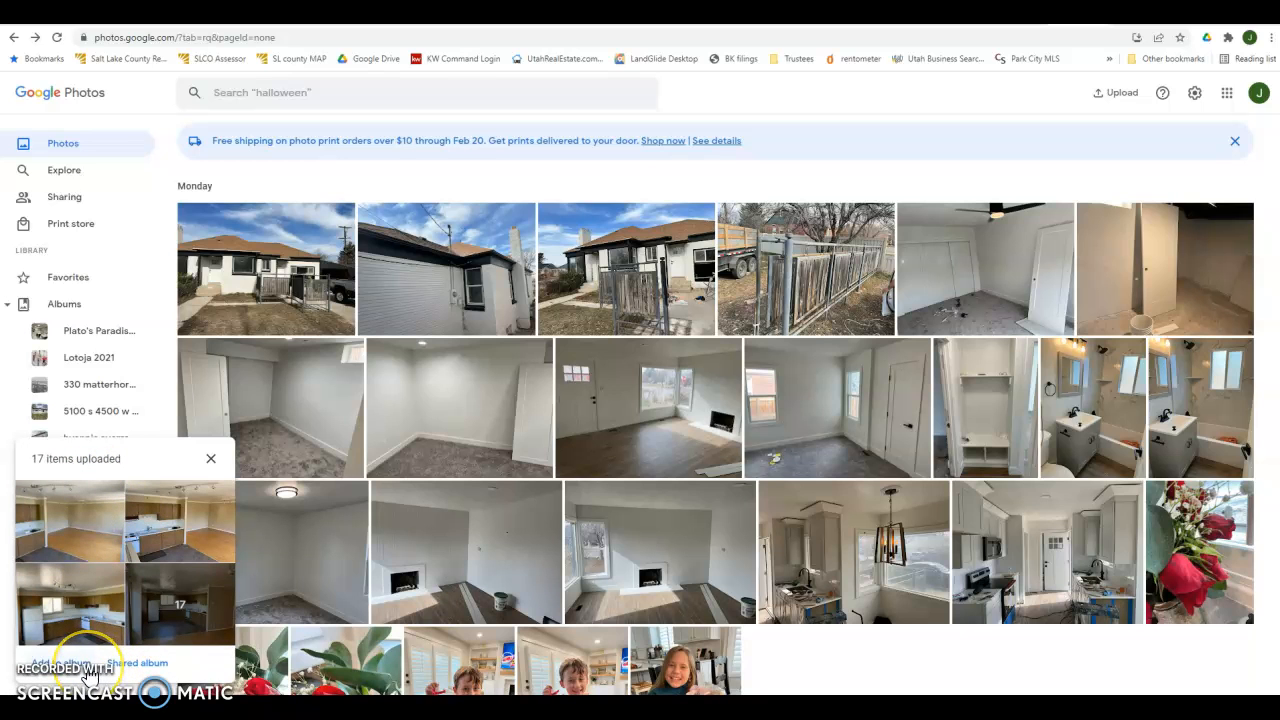
click(87, 668)
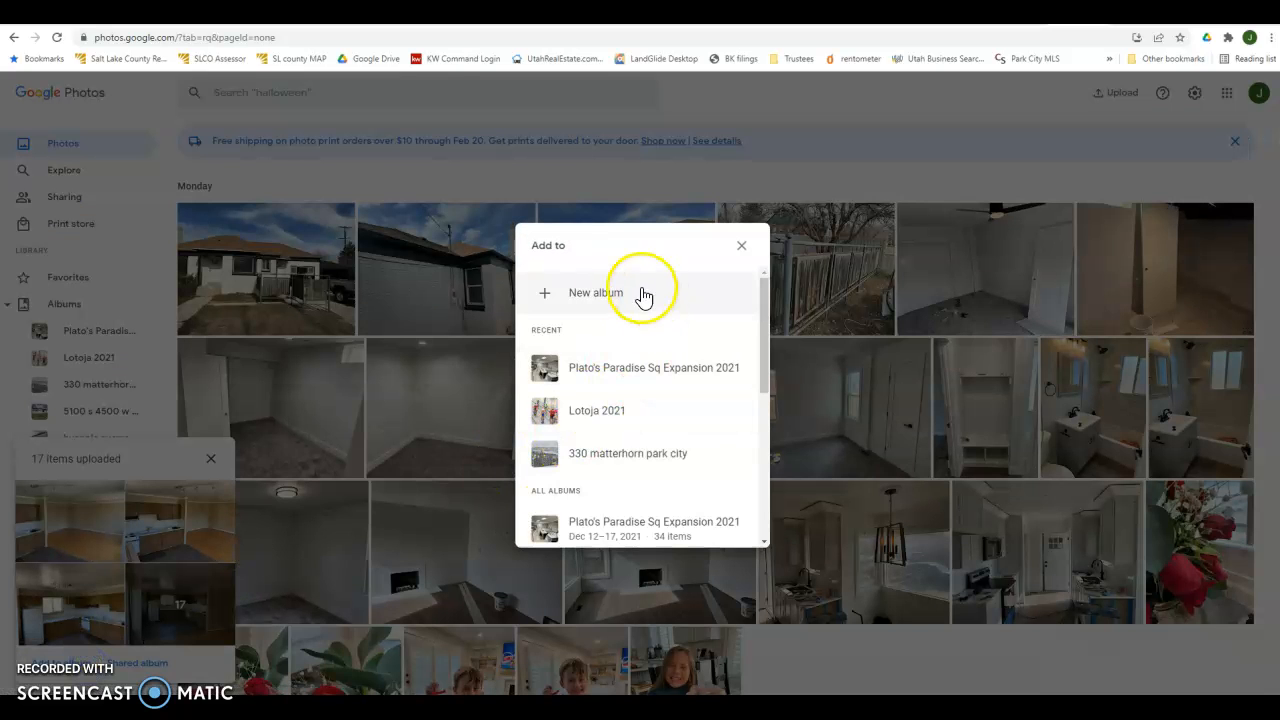
click(594, 293)
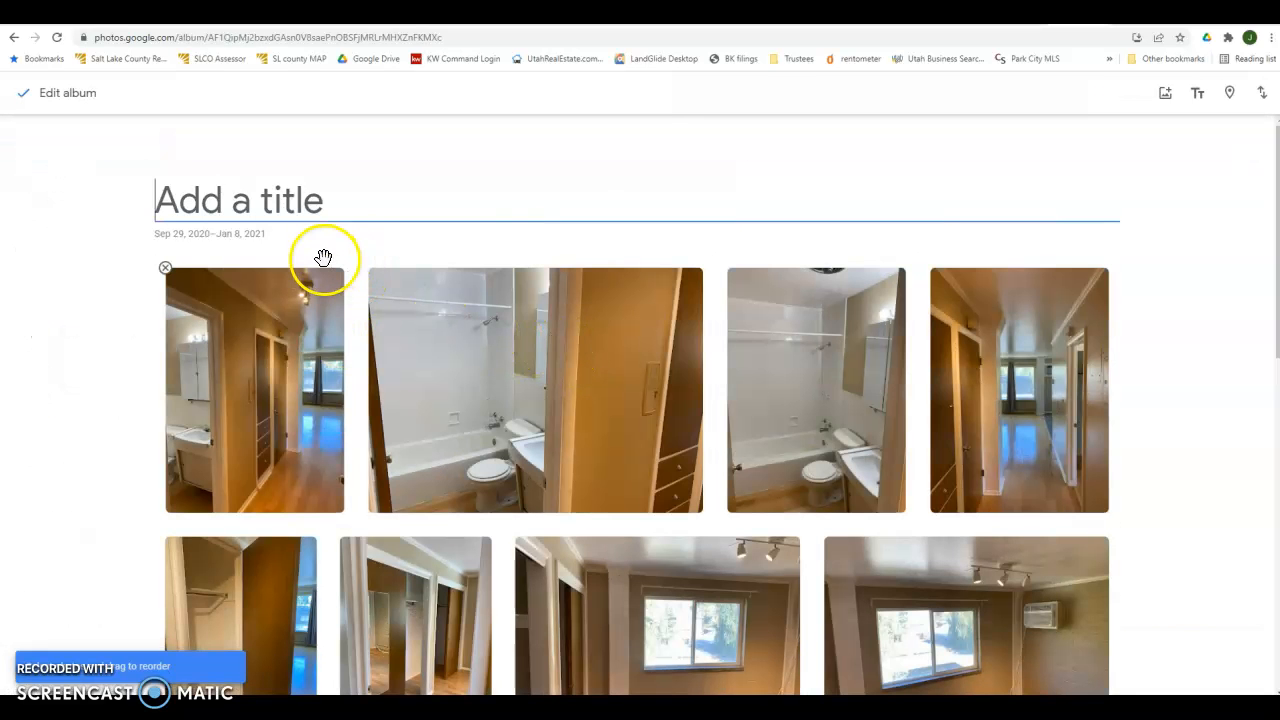
text(511)
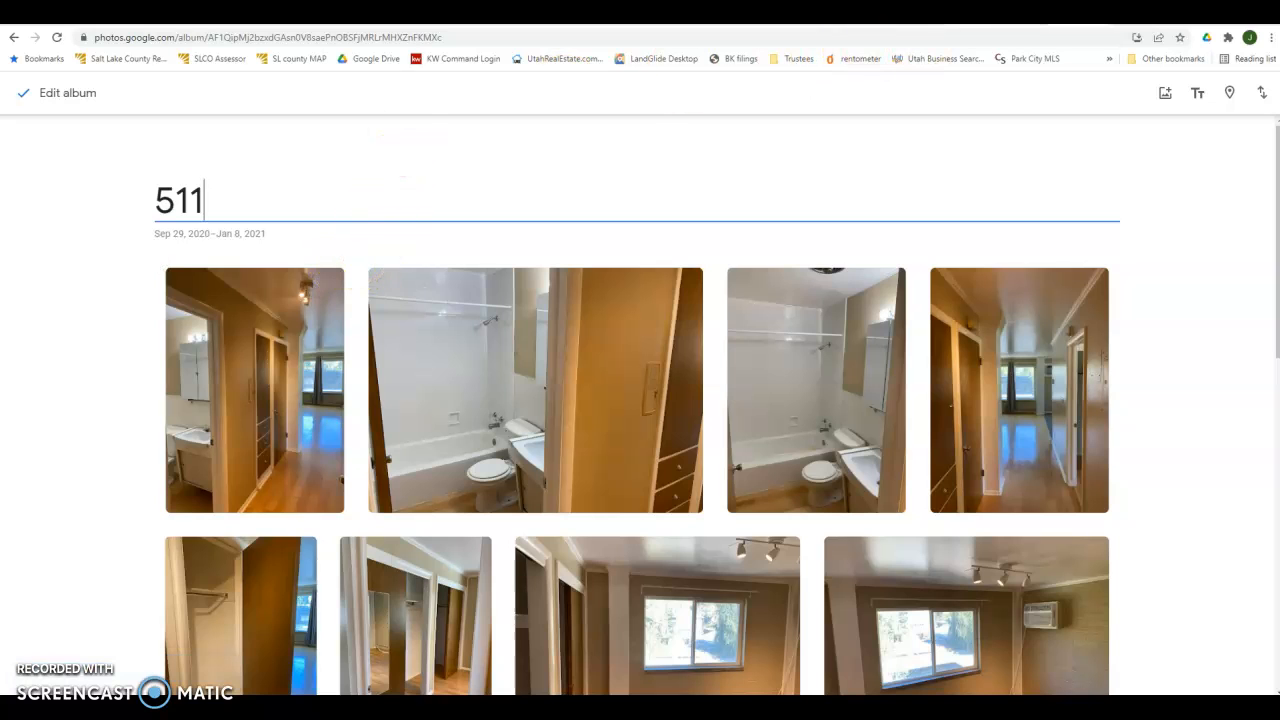
click(788, 24)
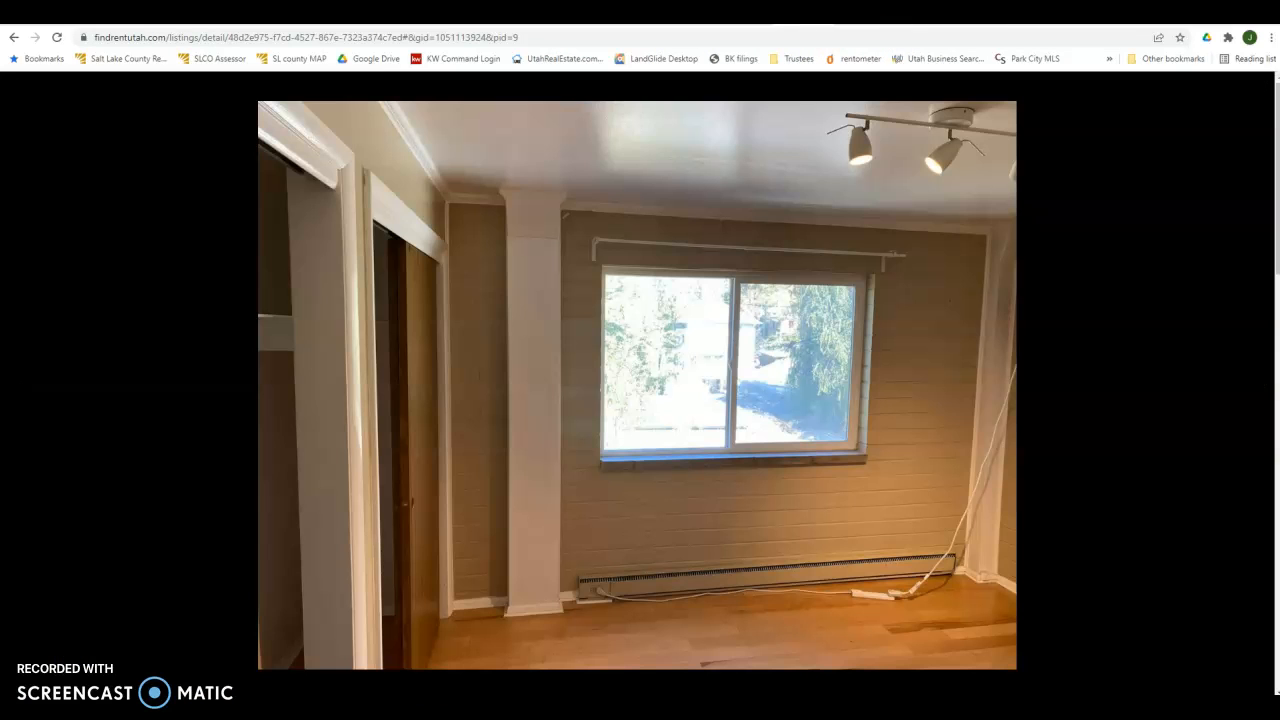
click(1259, 86)
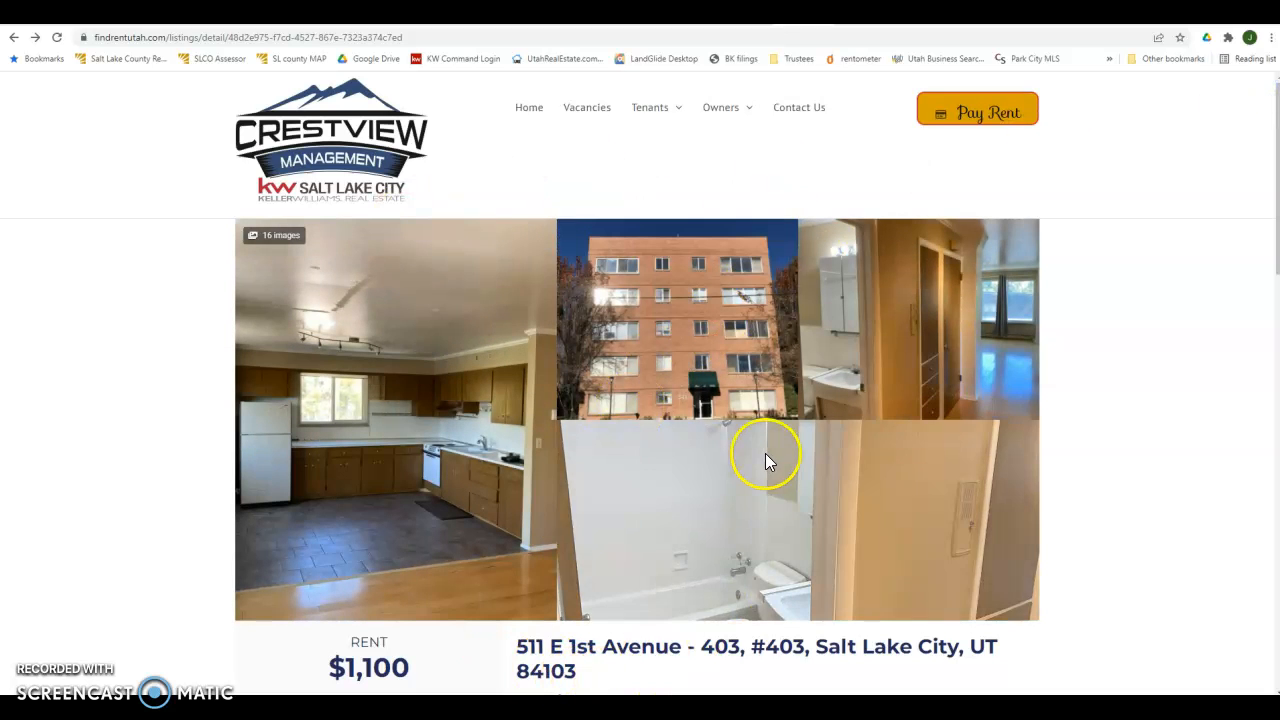
click(1046, 20)
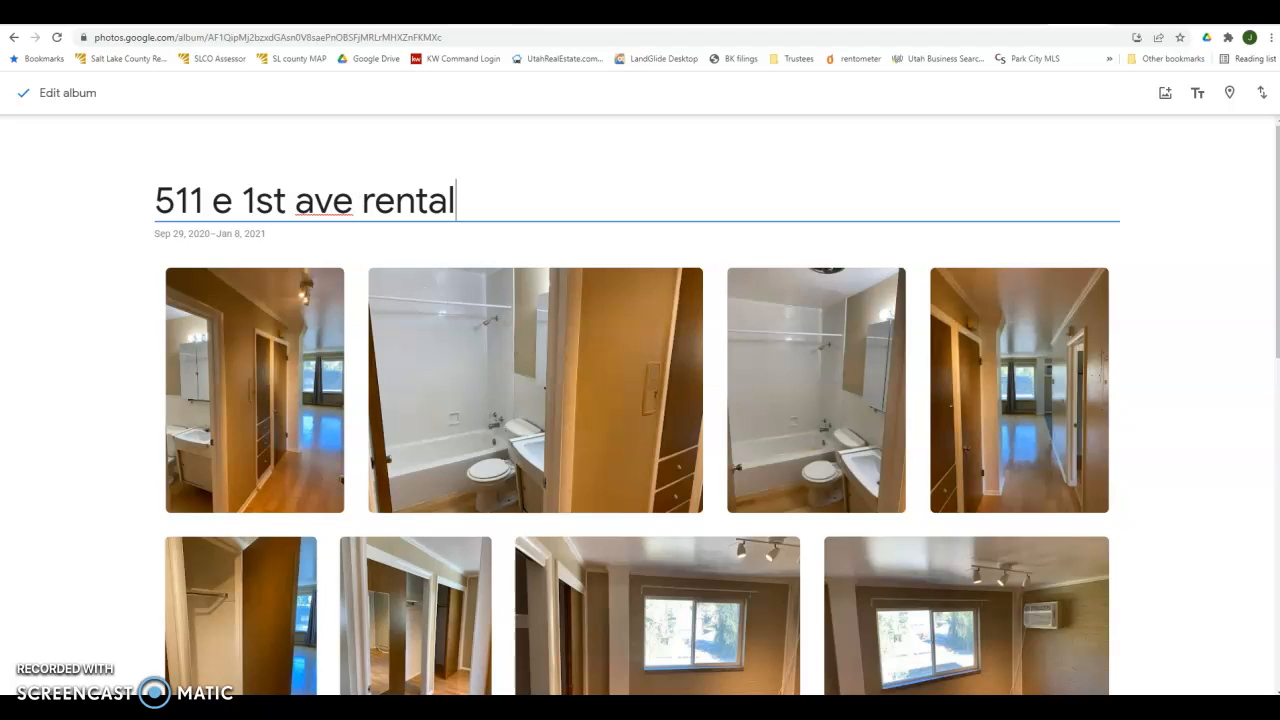
click(440, 41)
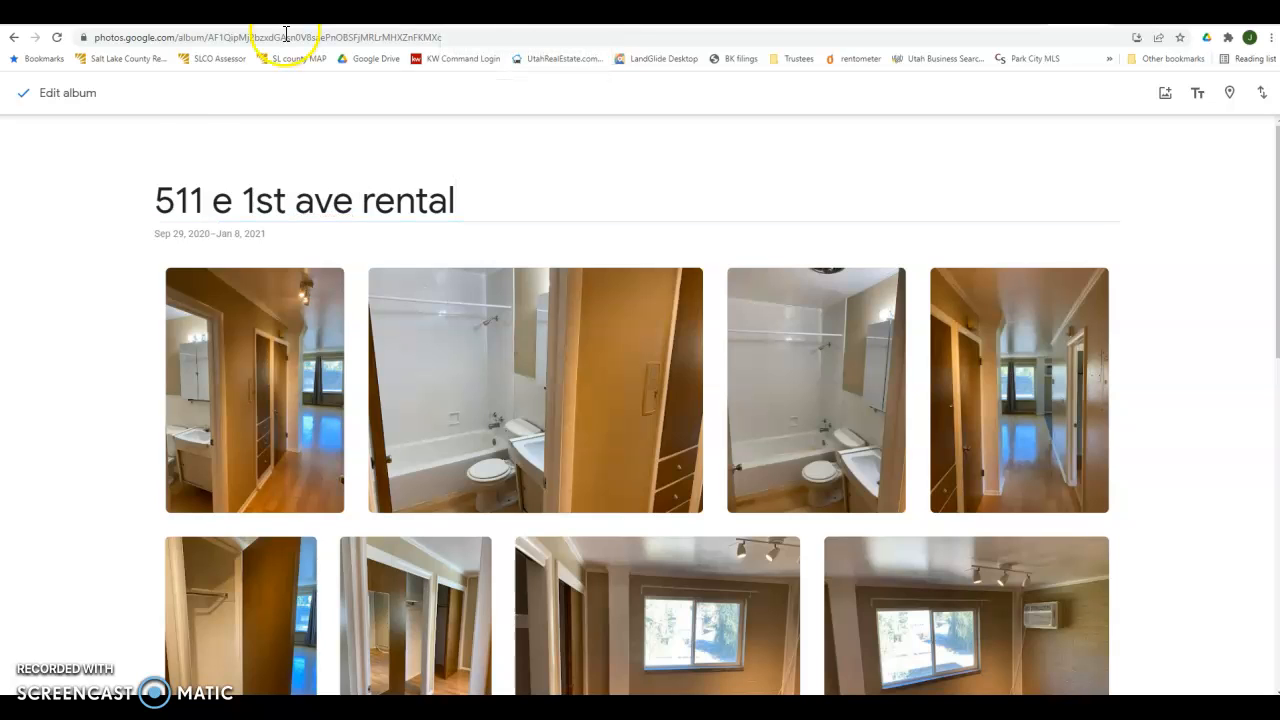
click(24, 93)
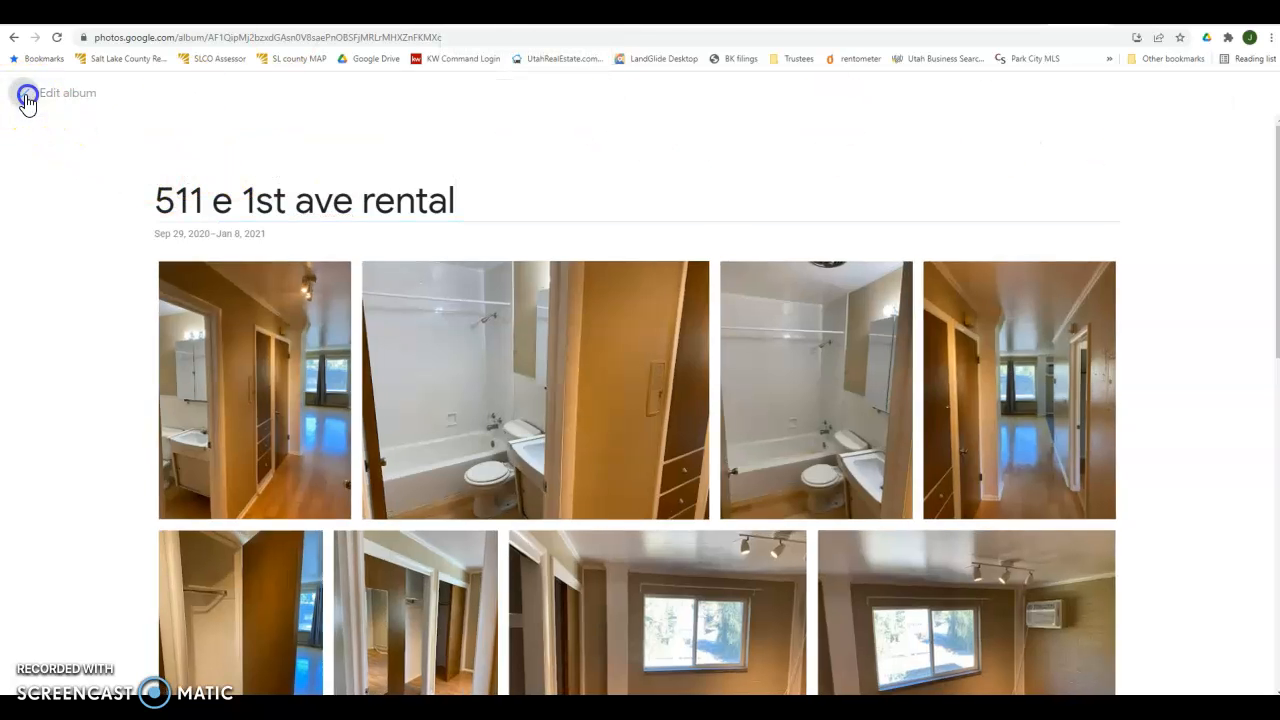
click(24, 93)
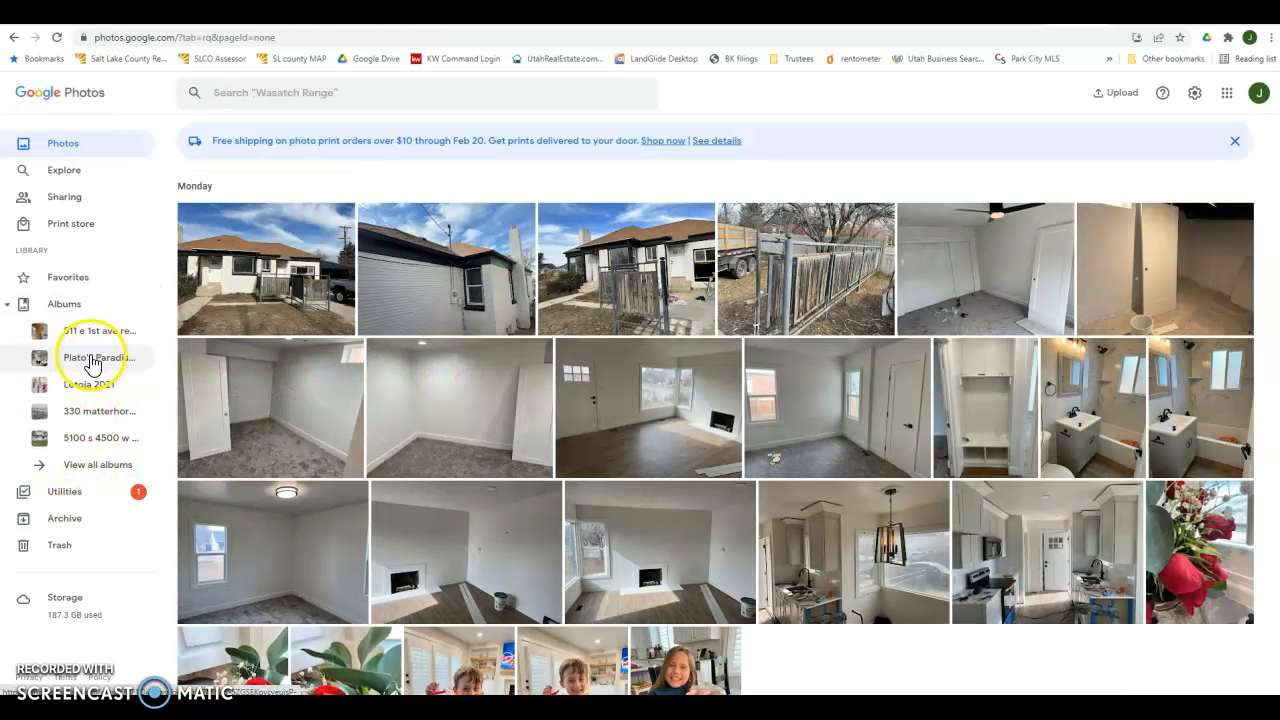
click(90, 330)
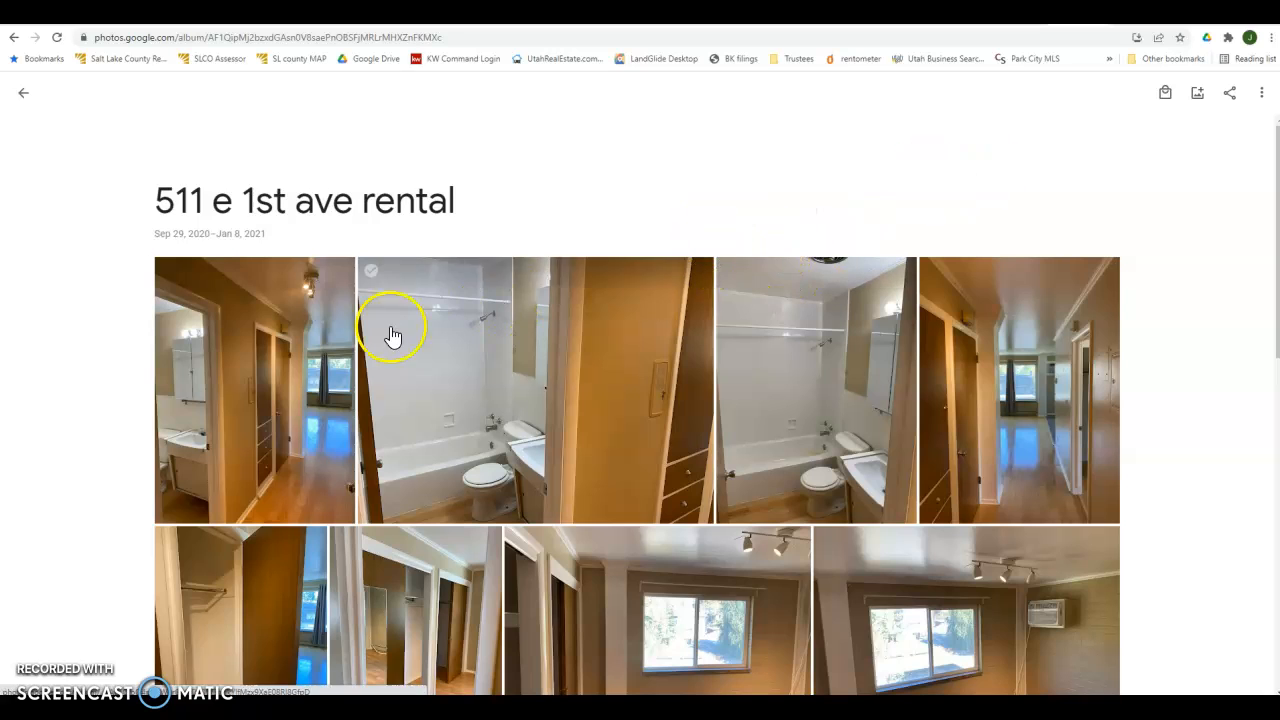
- Edit the hallway photo to raise Light and Pop and slightly tone down Color, then save
click(250, 405)
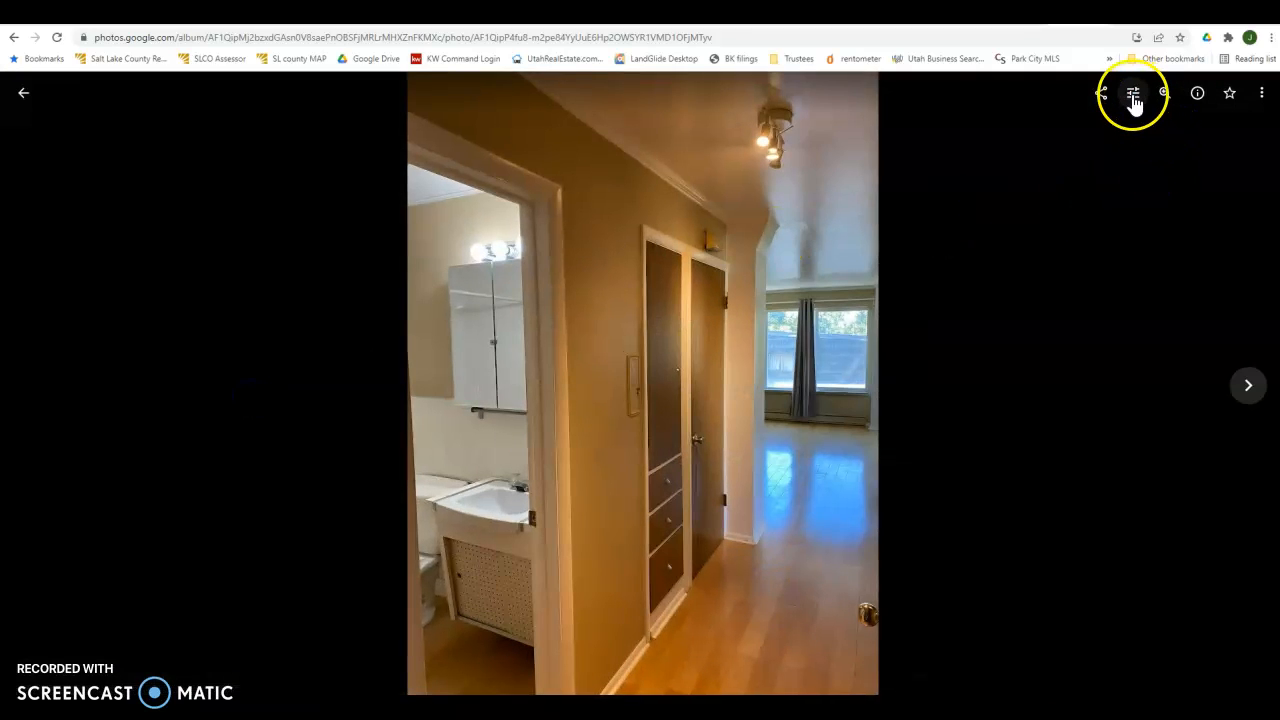
click(1134, 100)
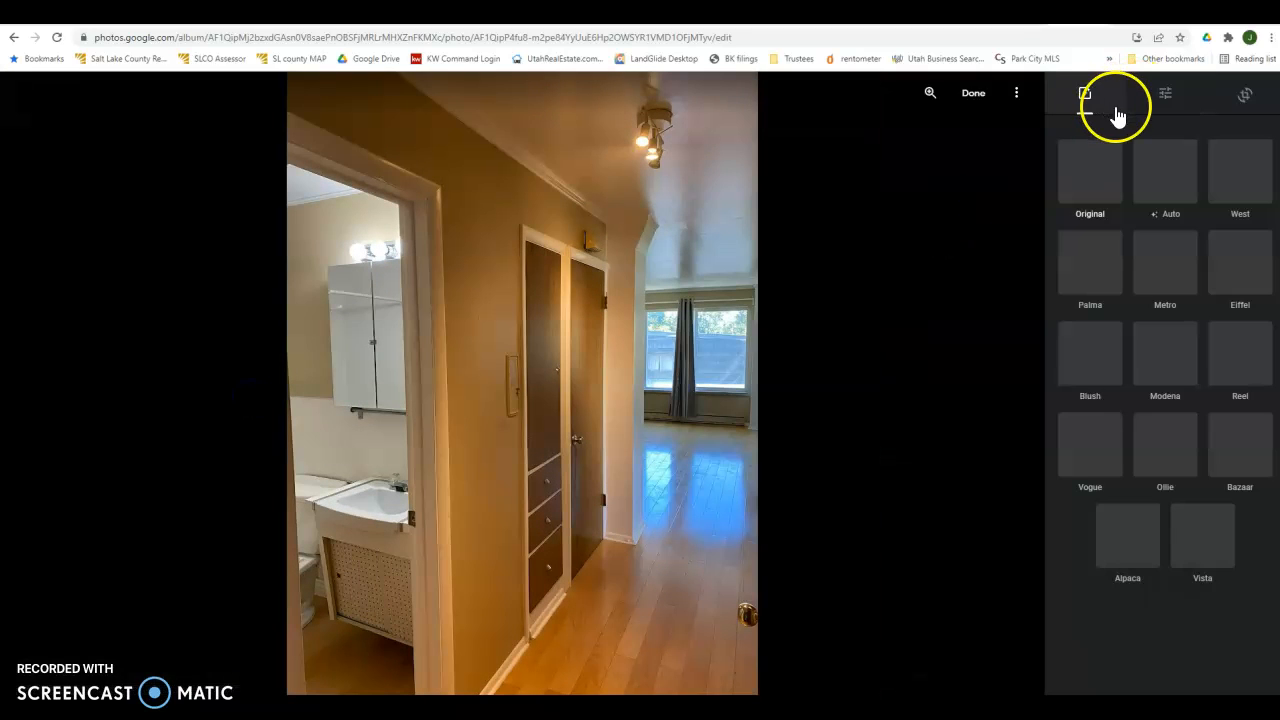
click(1166, 100)
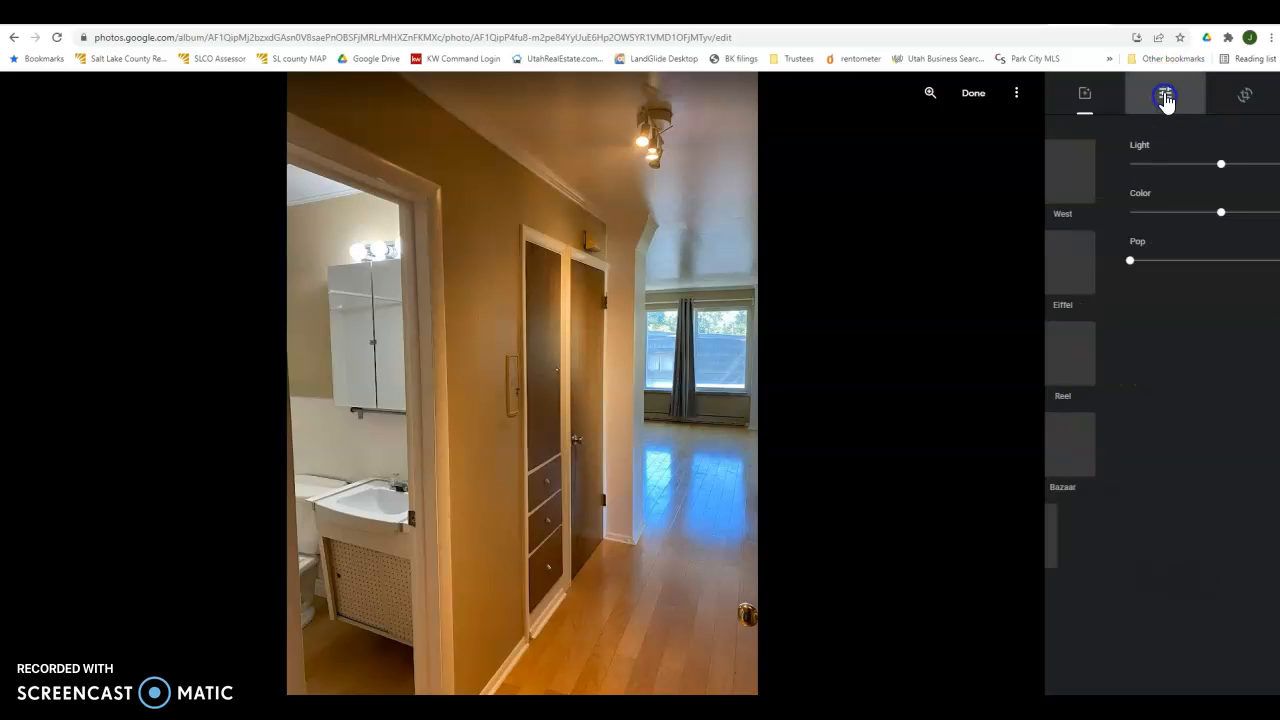
click(1157, 166)
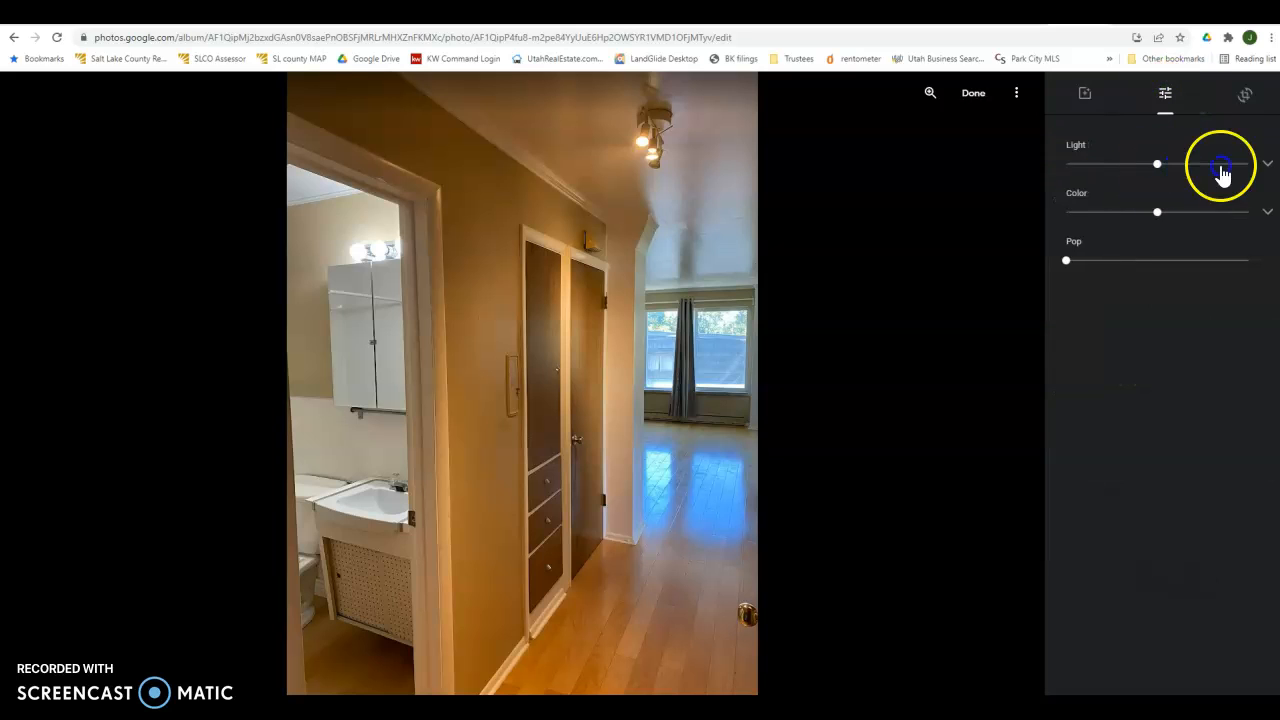
mouse_move(1240, 170)
mouse_down()
mouse_move(1061, 165)
mouse_move(1243, 166)
mouse_move(1204, 170)
mouse_move(1215, 170)
mouse_up()
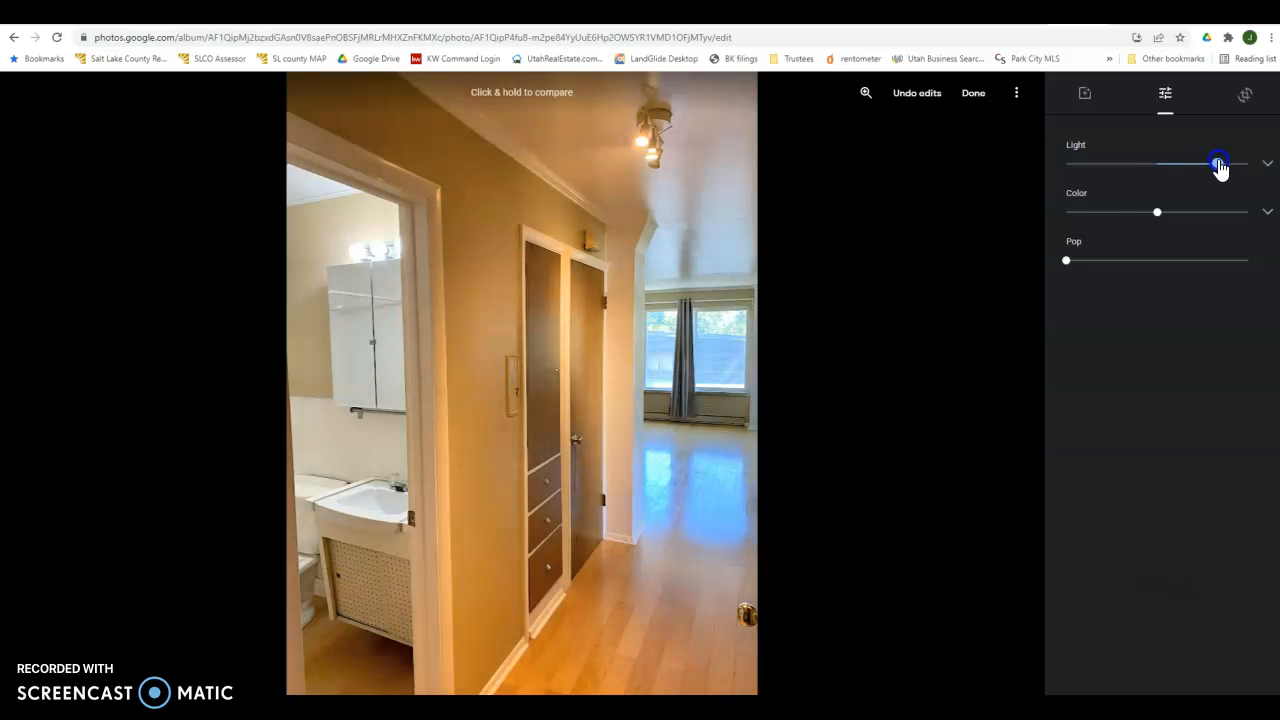
click(1161, 211)
drag(1066, 260, 1164, 270)
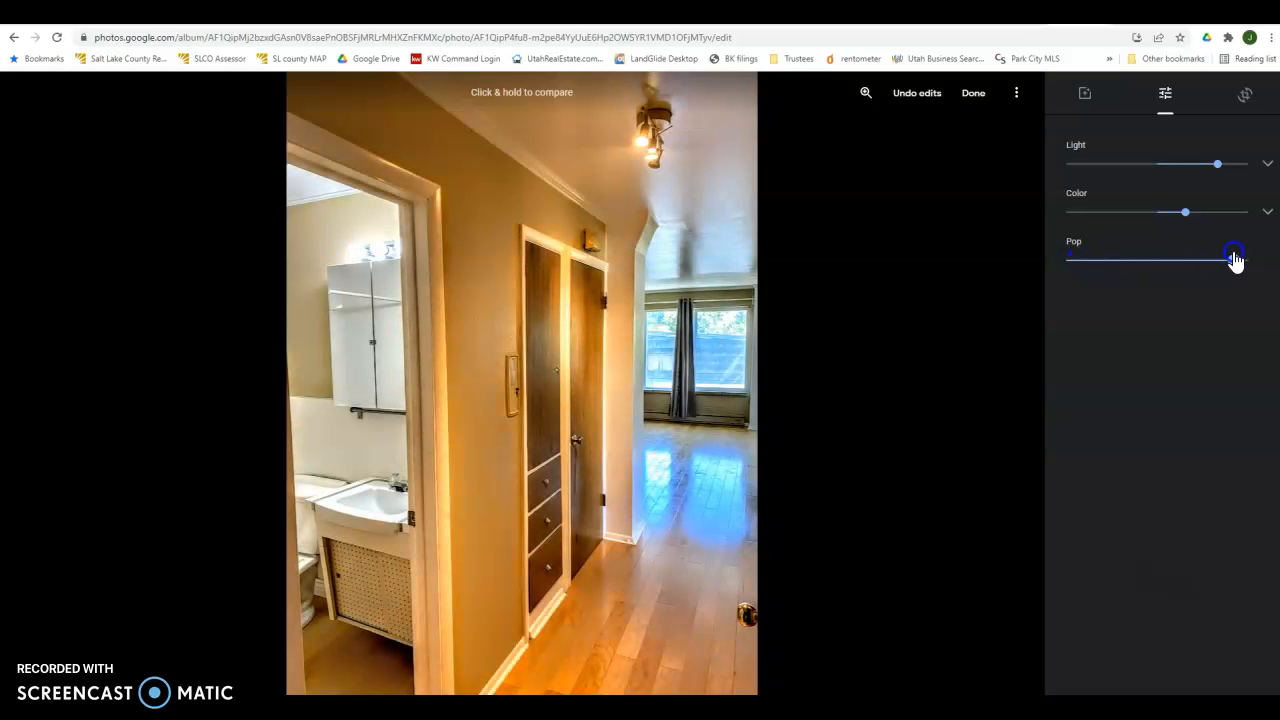
drag(1185, 212, 1163, 222)
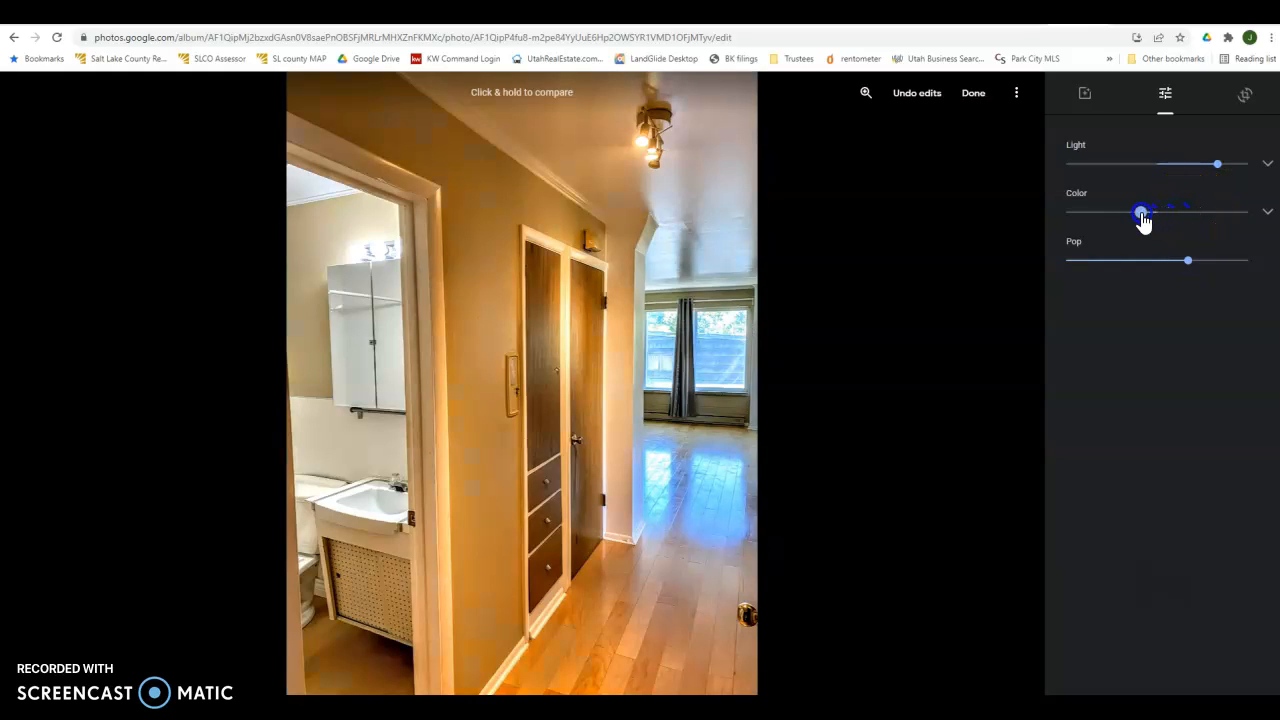
drag(1180, 257, 1190, 270)
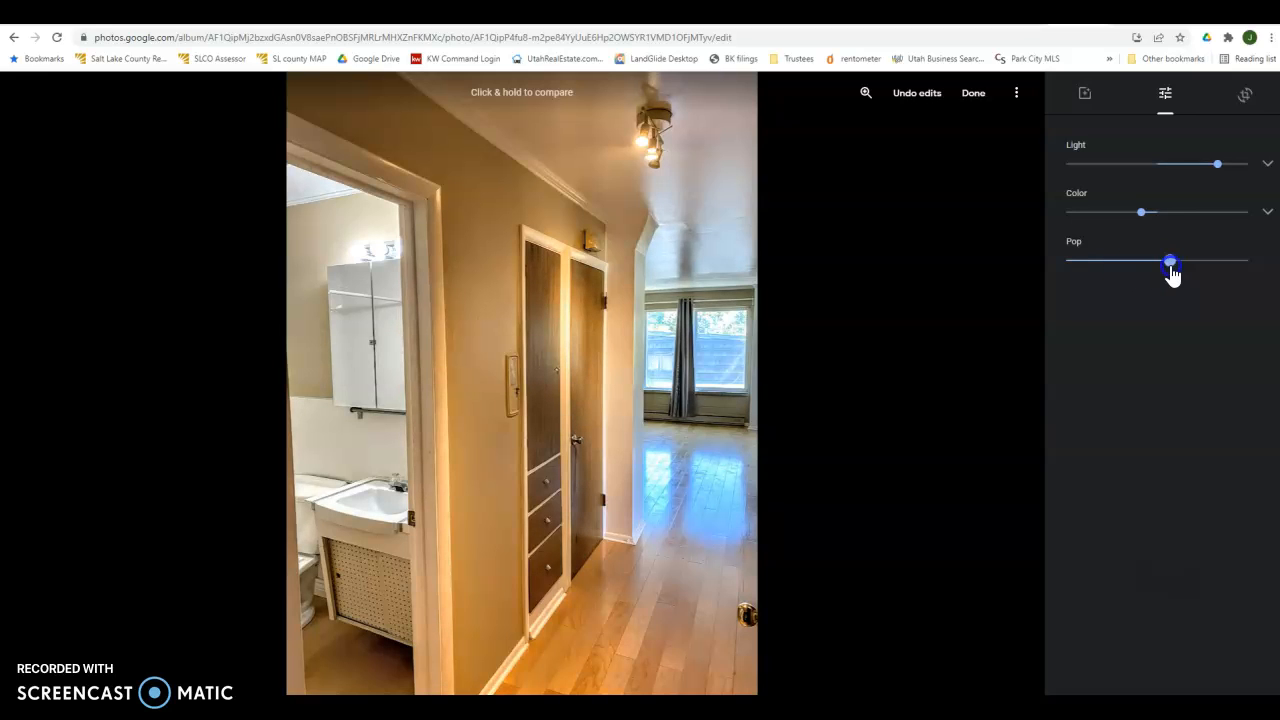
drag(1217, 166, 1240, 170)
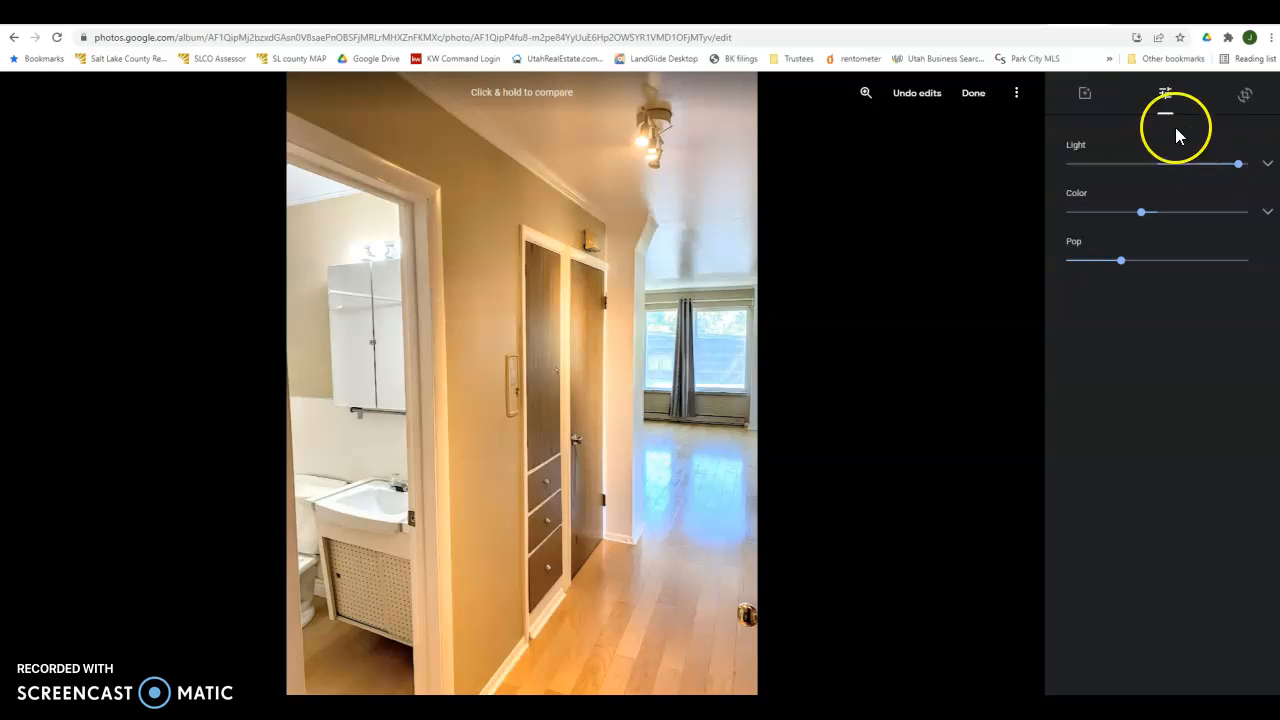
click(975, 100)
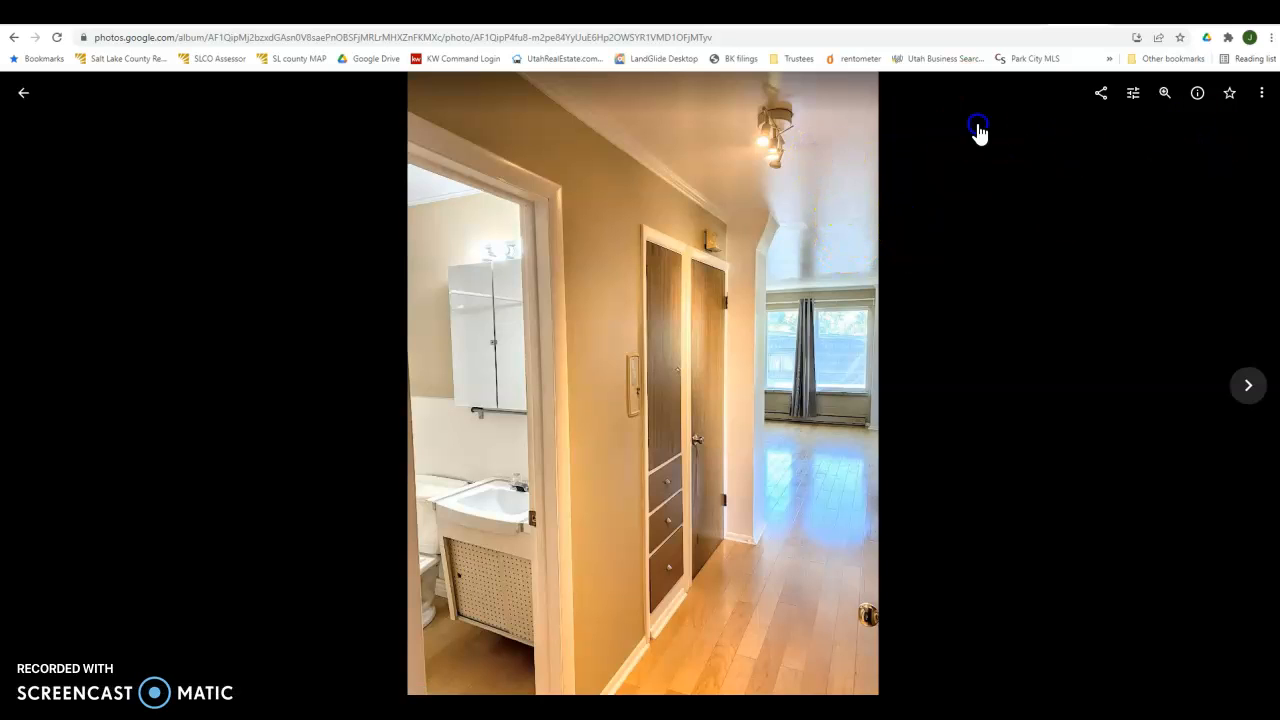
- Open the bathroom photo from the album and raise its Light, Color and Pop
key(Right)
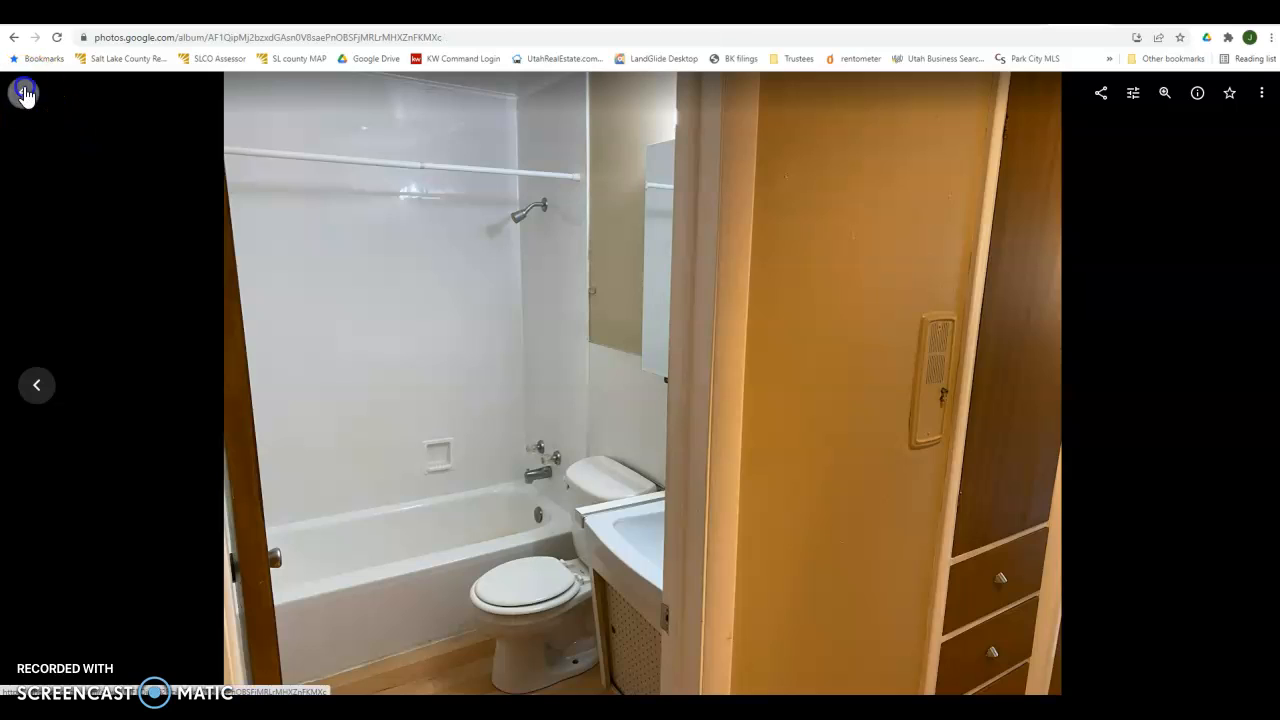
click(23, 92)
click(480, 351)
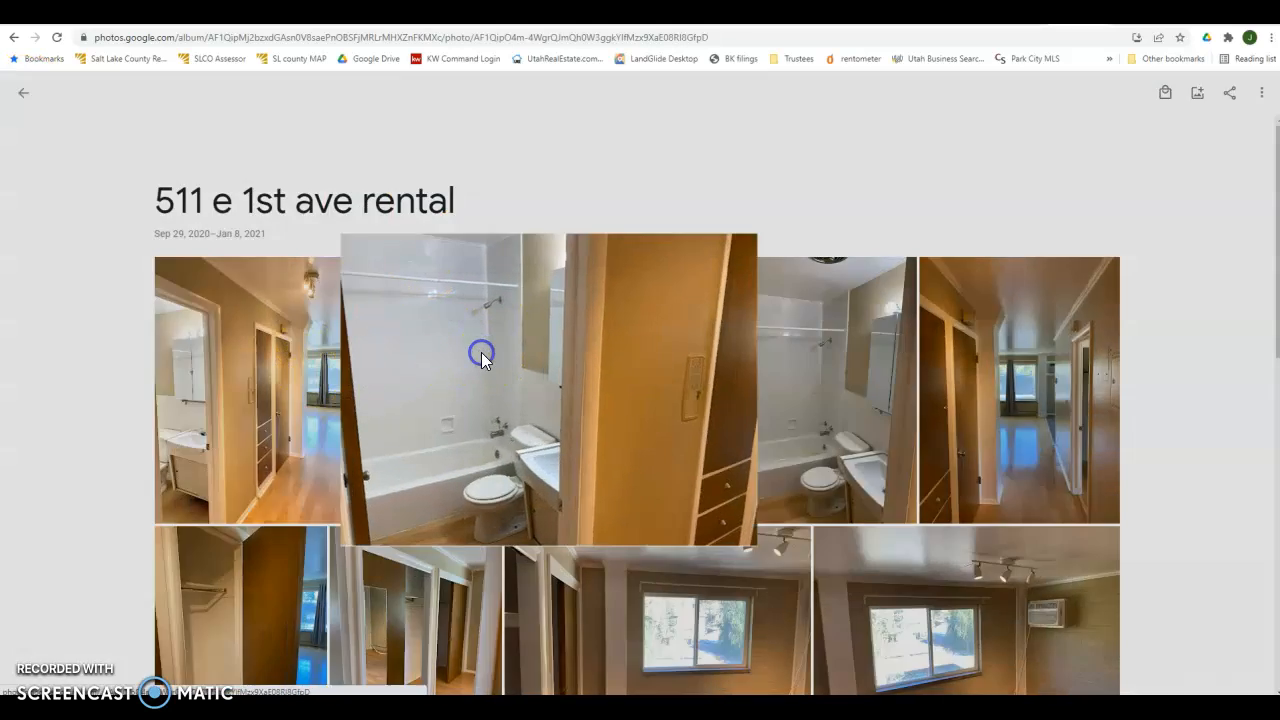
click(1133, 93)
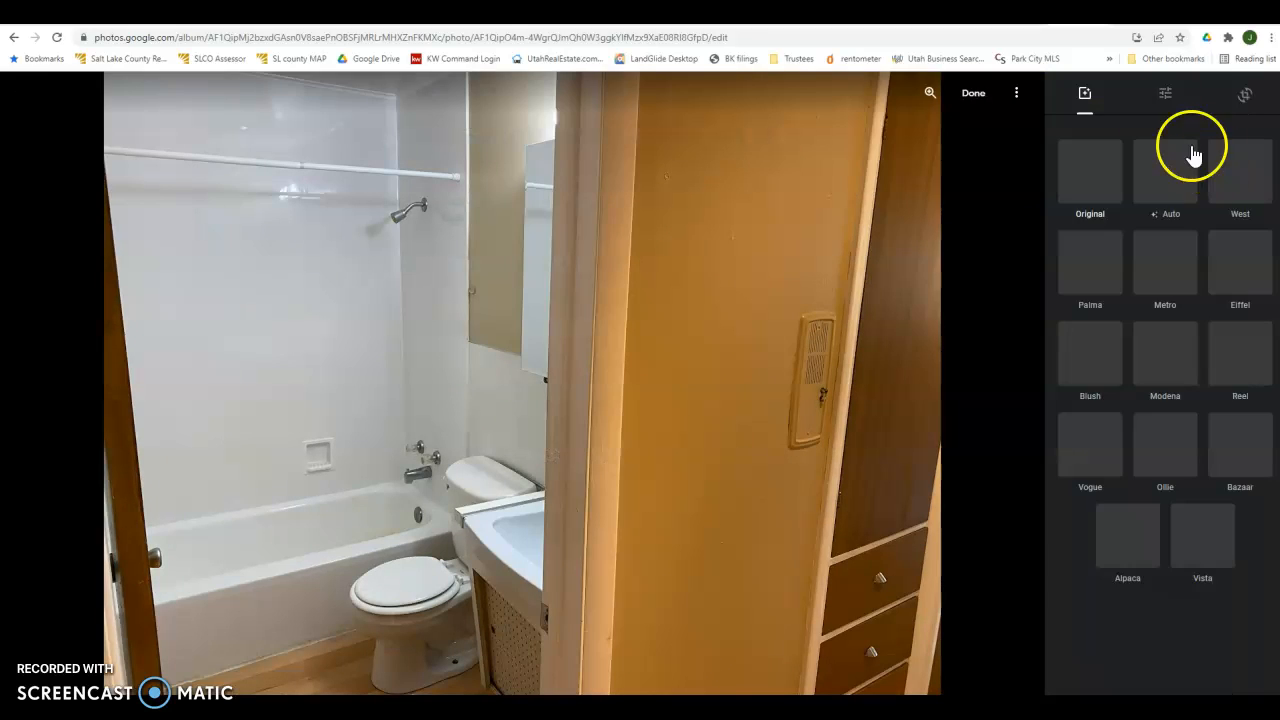
click(1165, 93)
click(1209, 165)
drag(1158, 212, 1168, 212)
drag(1067, 260, 1118, 262)
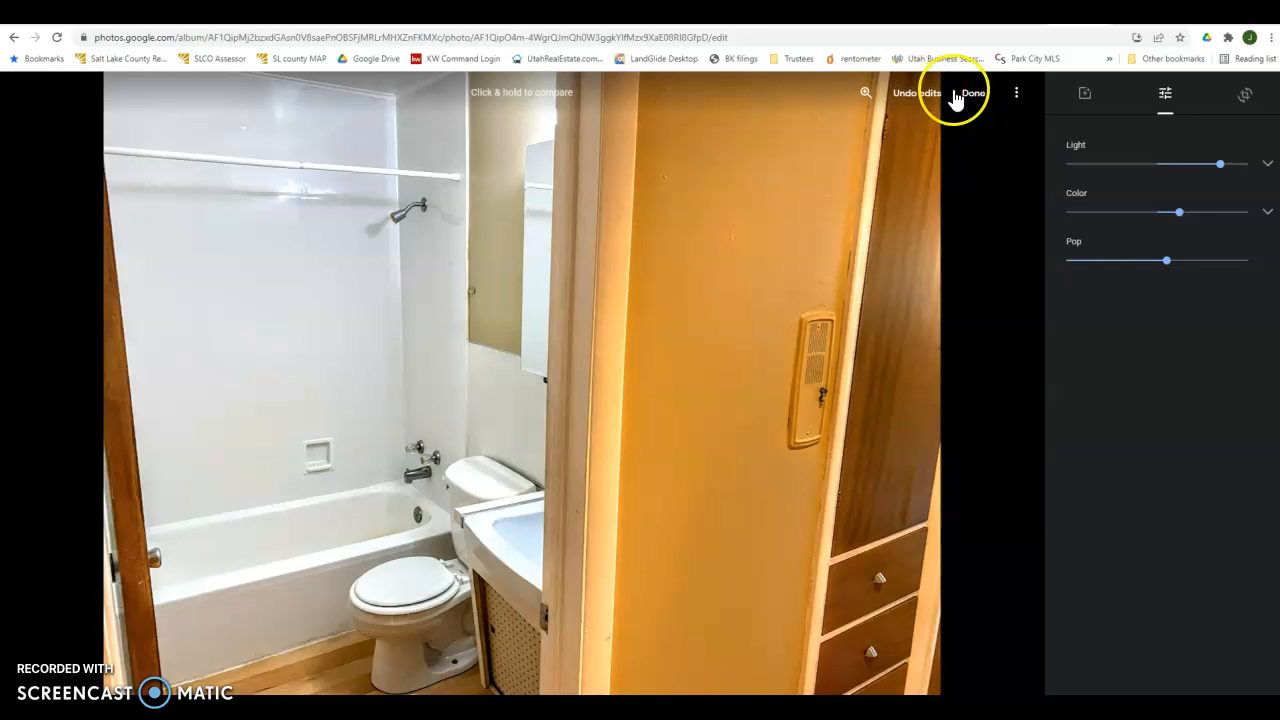
- Compare the bathroom edit against the original and save it
click(526, 97)
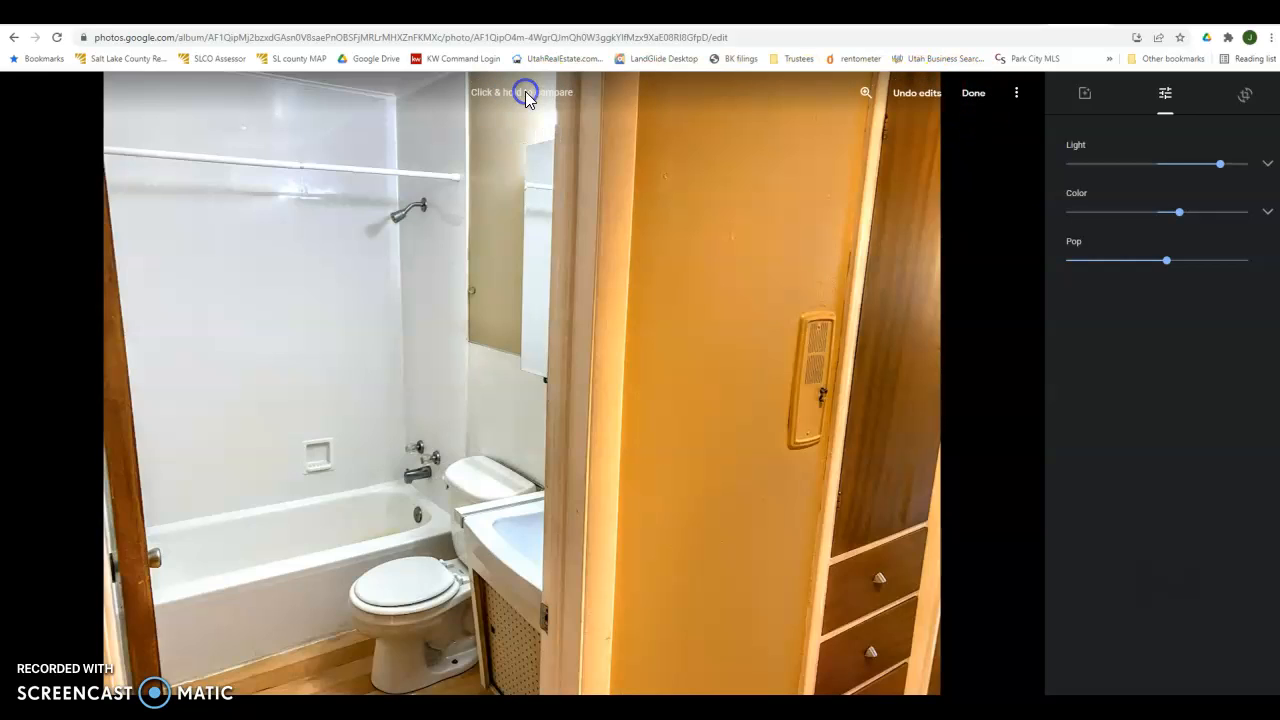
click(526, 97)
click(526, 97)
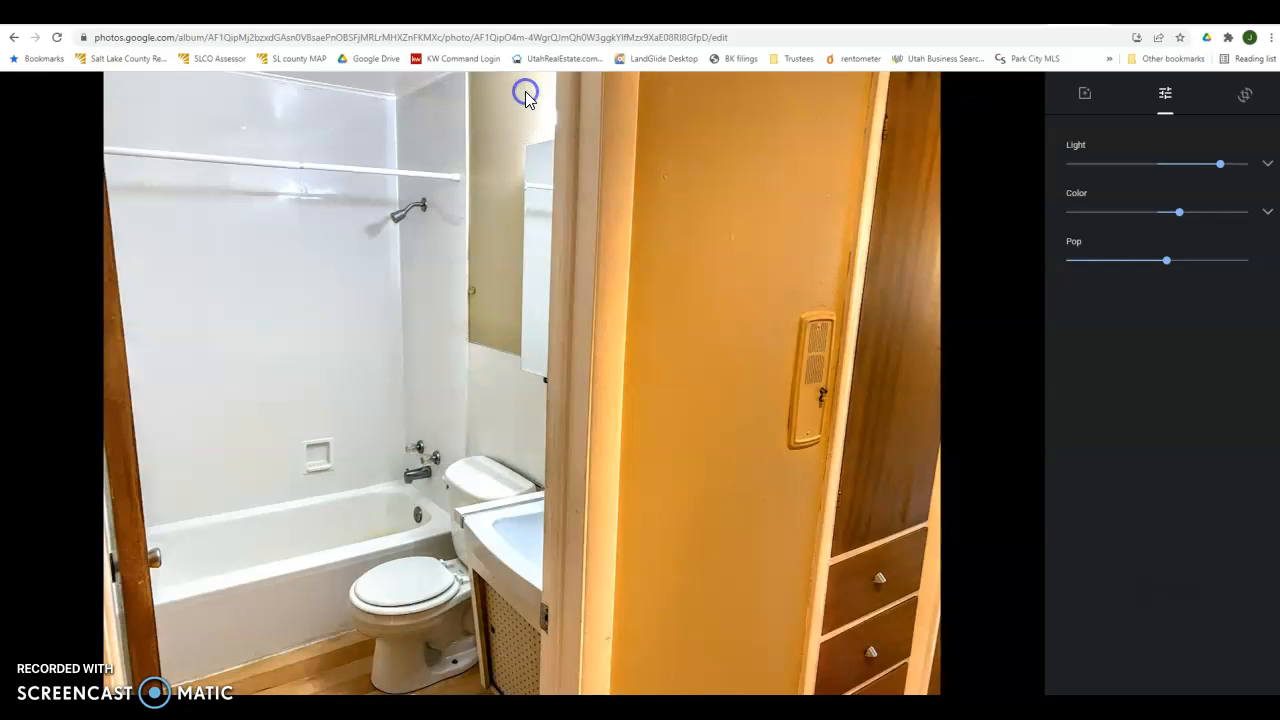
click(526, 97)
click(526, 97)
click(526, 97)
click(526, 94)
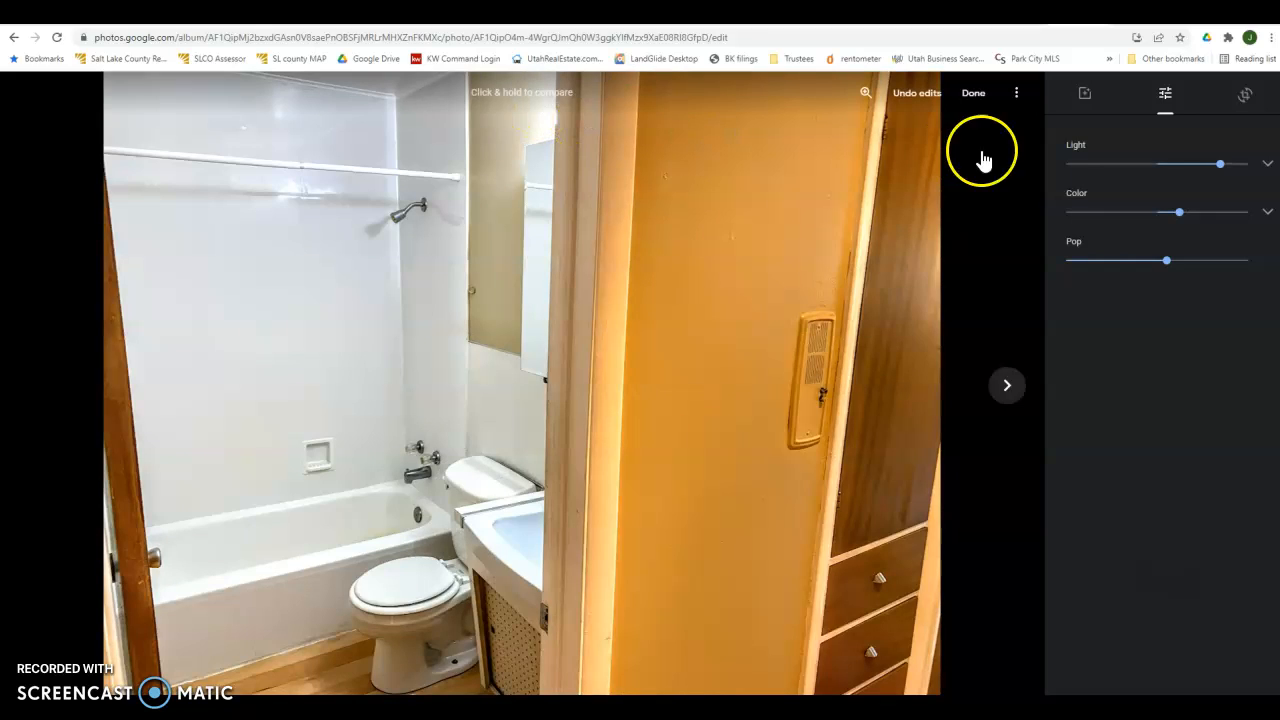
click(971, 96)
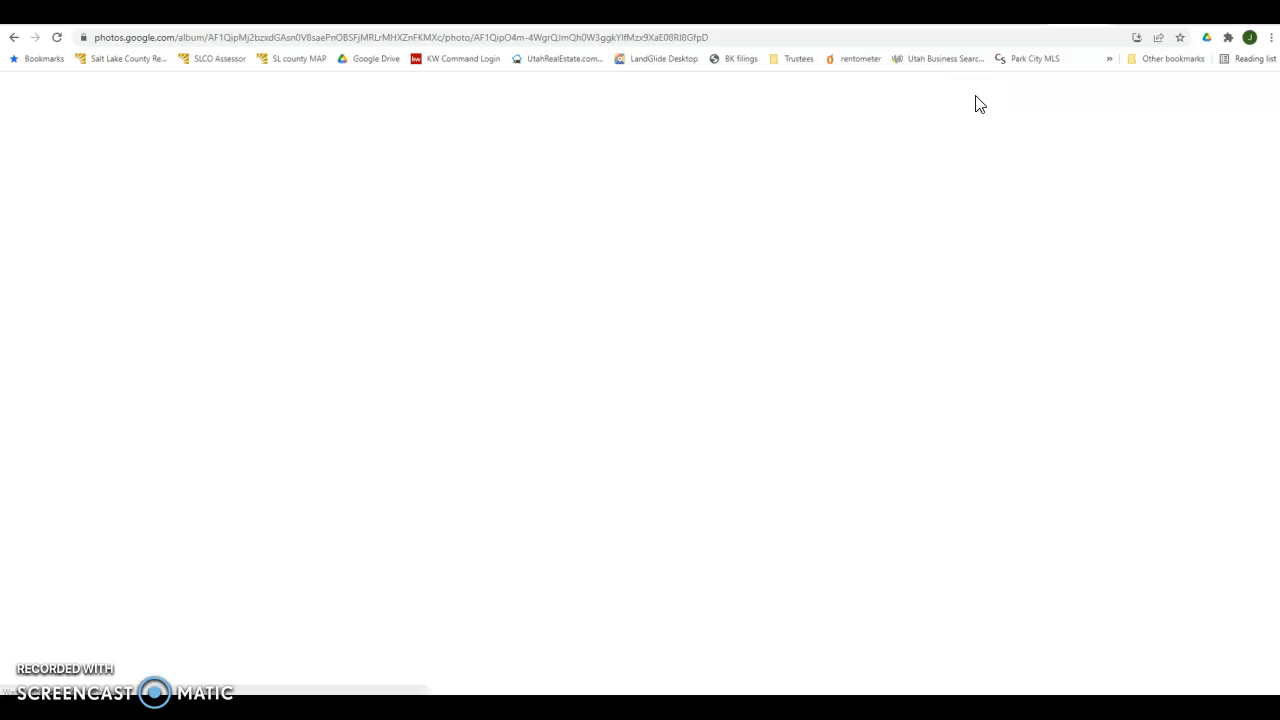
click(1252, 385)
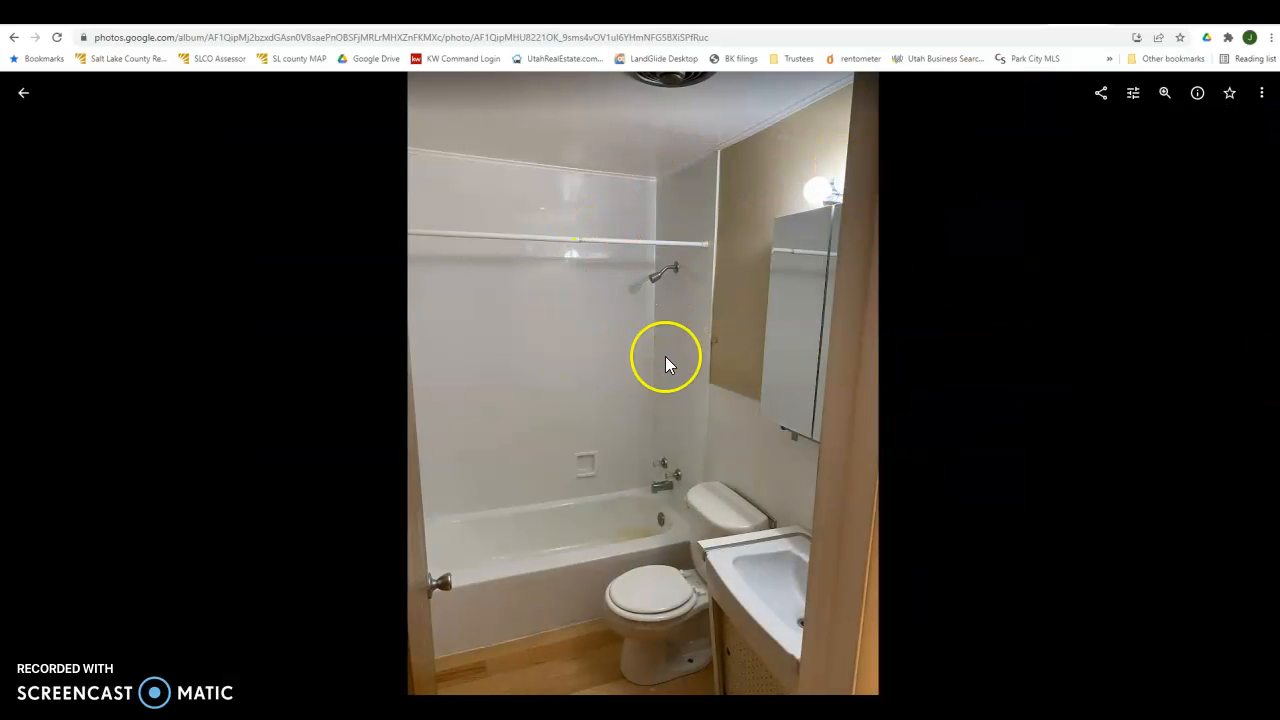
- Set the tub-and-mirror photo's Light near maximum, Color slightly up, Pop about half, and save
click(1133, 93)
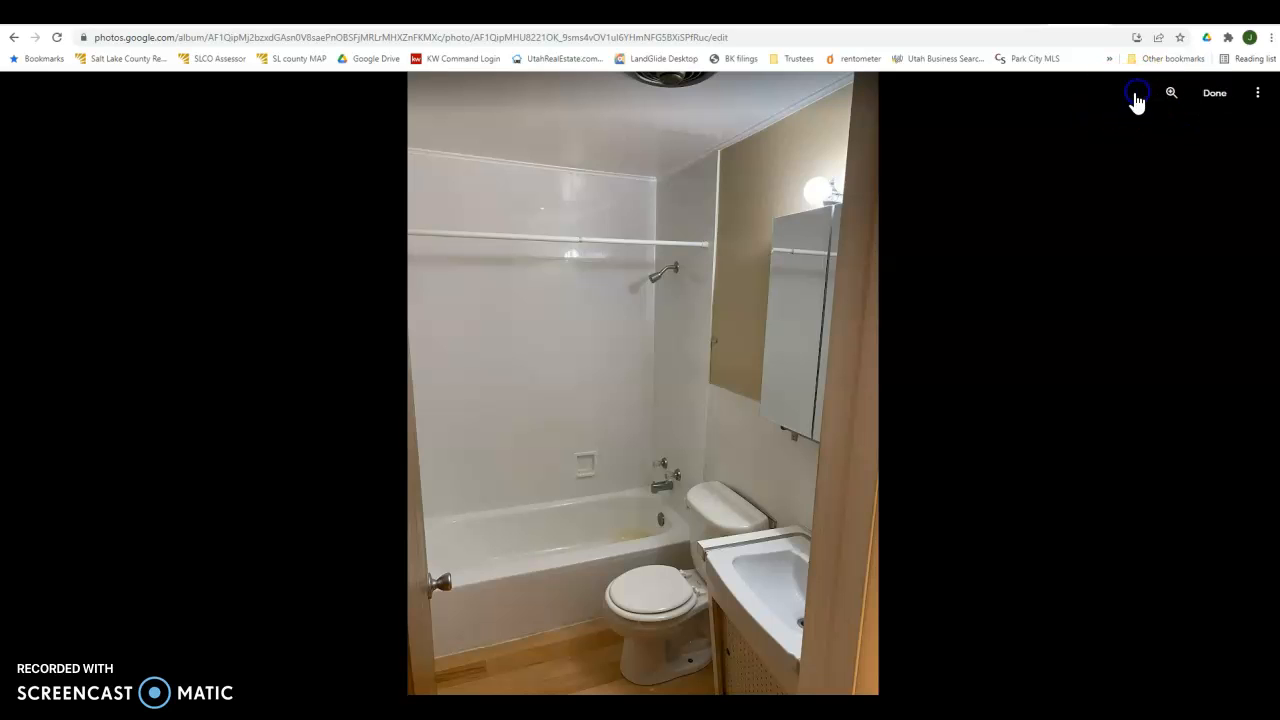
click(1162, 100)
click(1158, 164)
drag(1159, 168, 1235, 171)
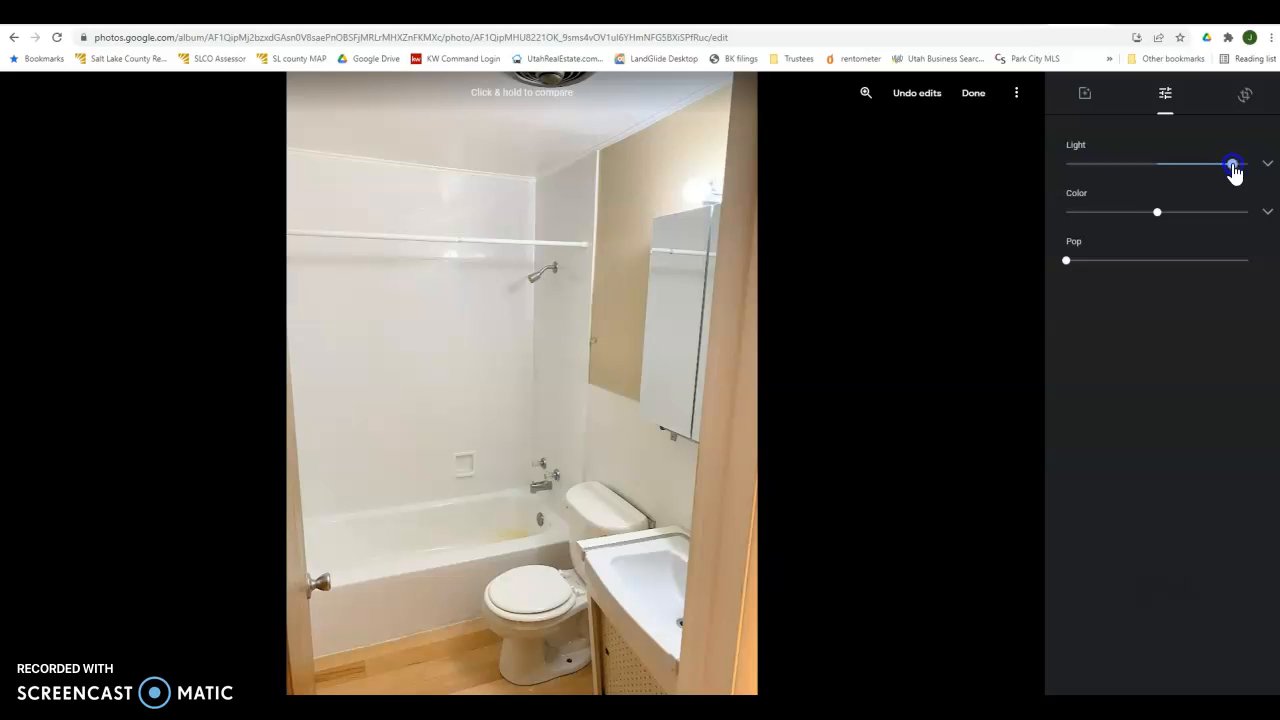
click(1157, 212)
drag(1066, 262, 1153, 267)
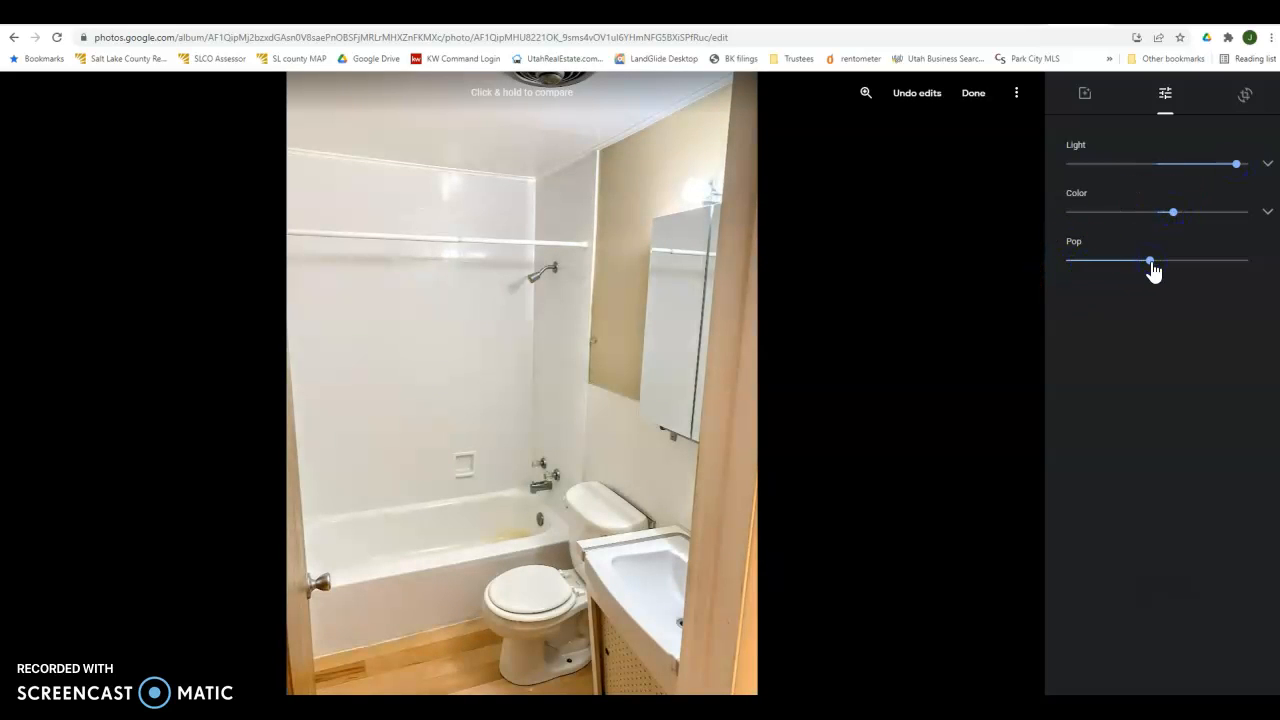
drag(548, 96, 548, 96)
click(970, 95)
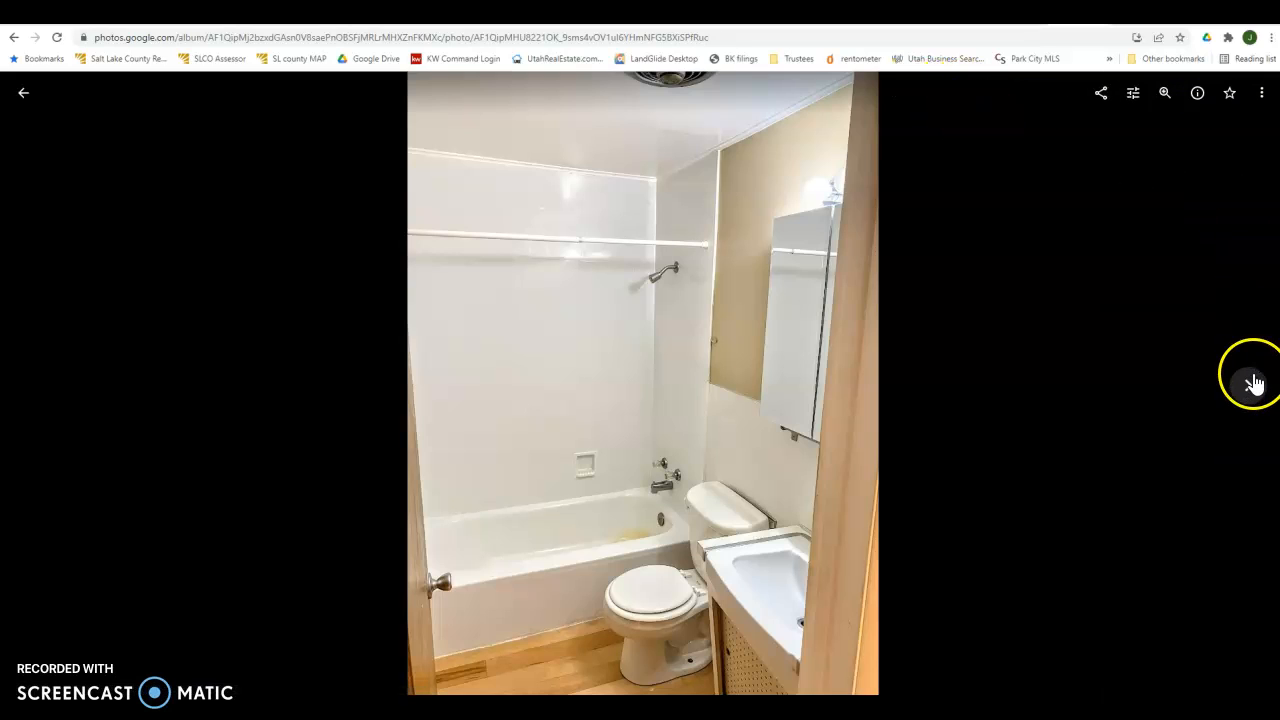
- Brighten the hallway view with Light near maximum, mid Pop and slightly warmer Color, then save
click(1250, 386)
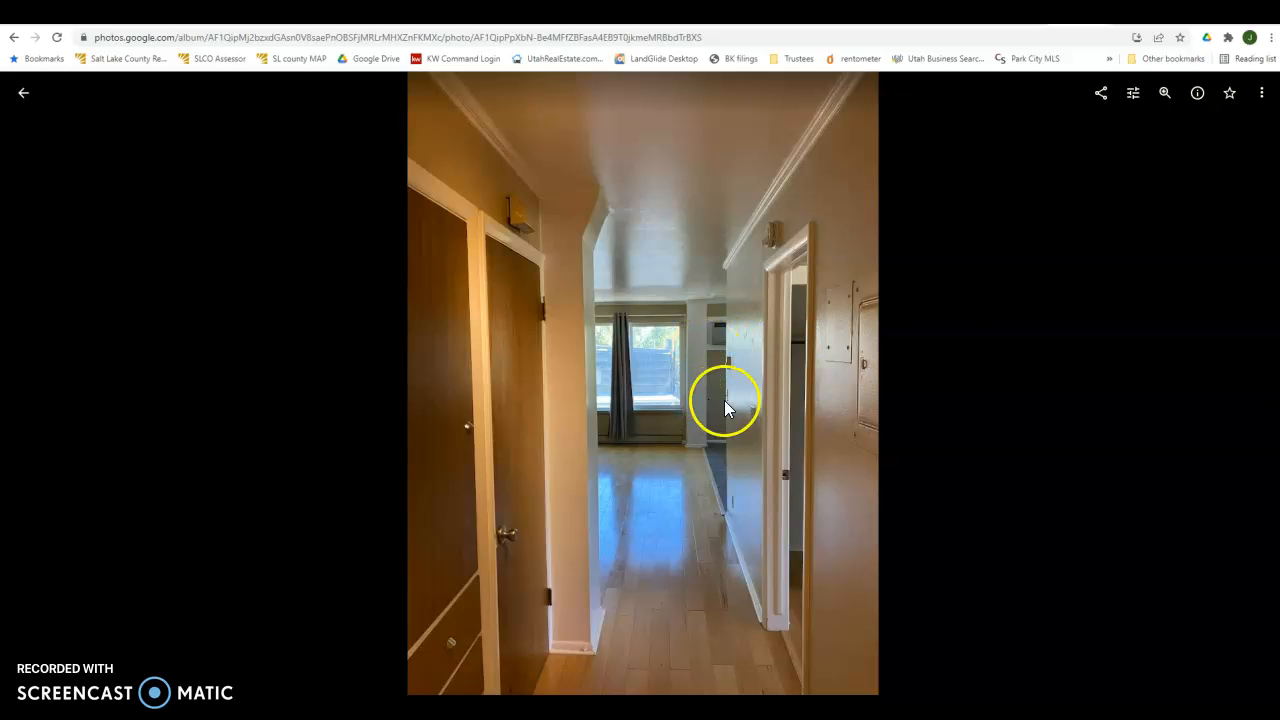
click(1133, 93)
click(1165, 95)
drag(1158, 164, 1240, 166)
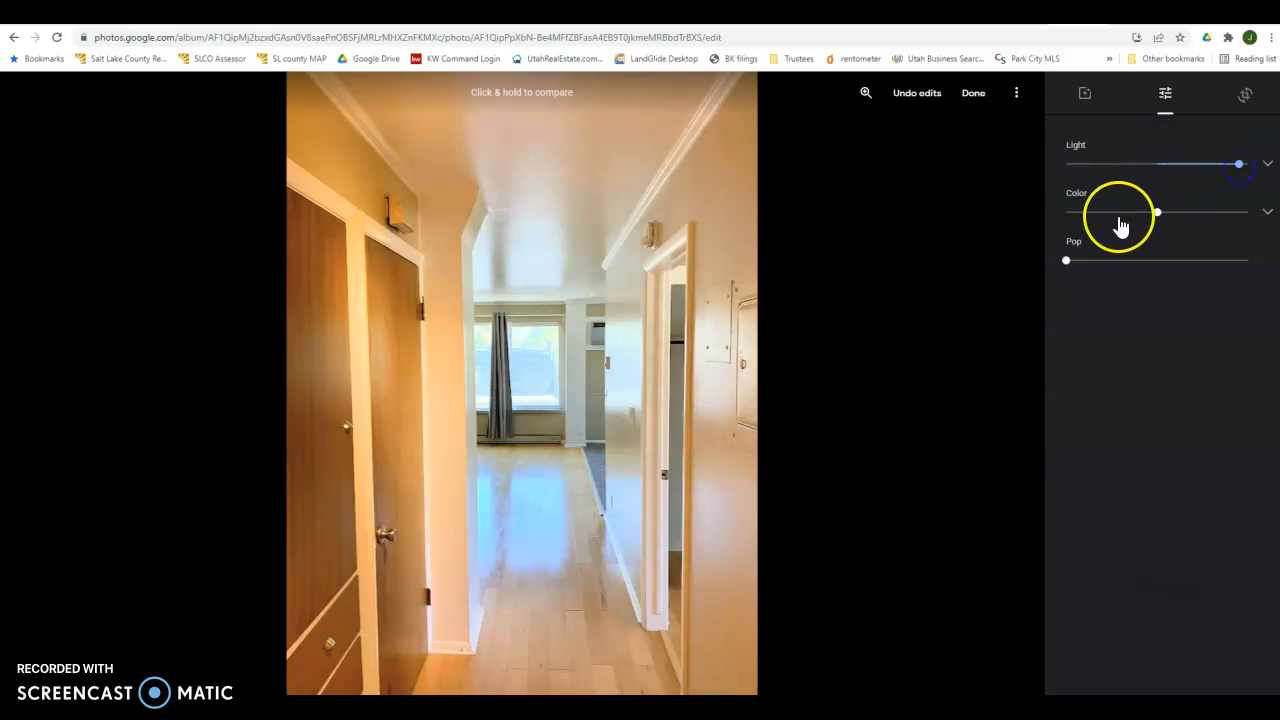
drag(1066, 261, 1153, 259)
drag(1160, 211, 1172, 219)
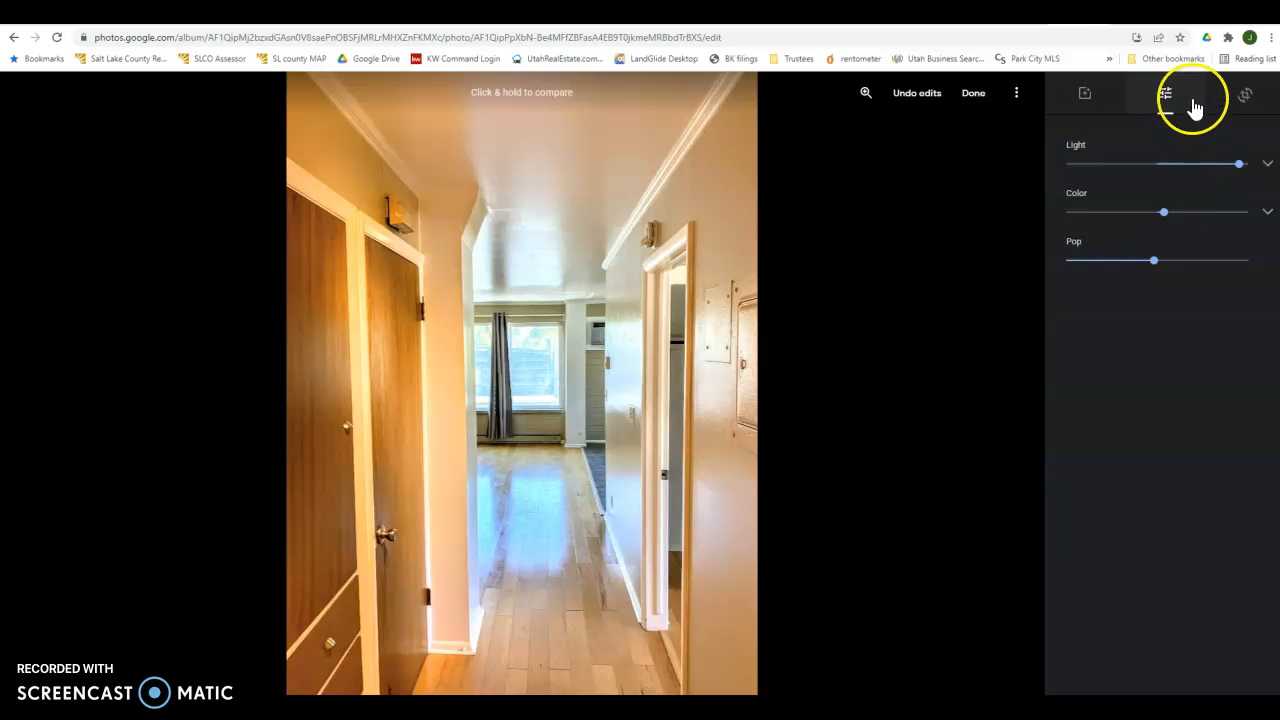
click(533, 95)
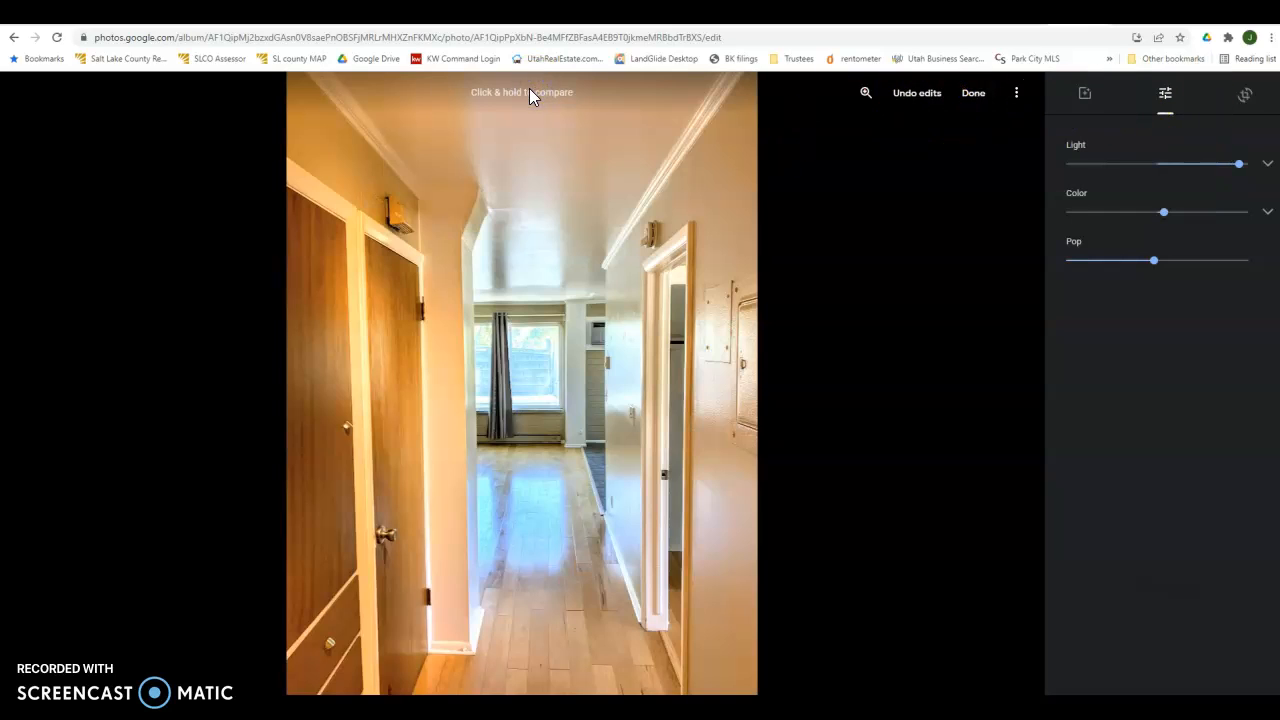
click(533, 95)
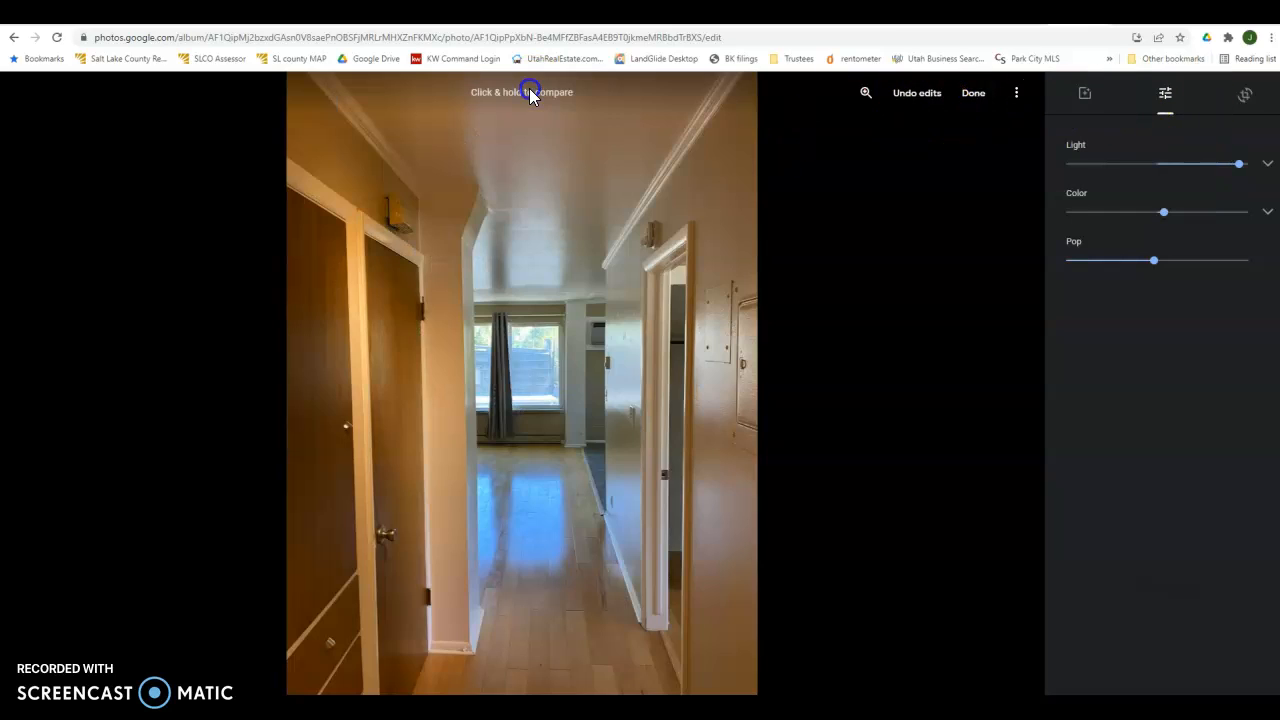
click(973, 95)
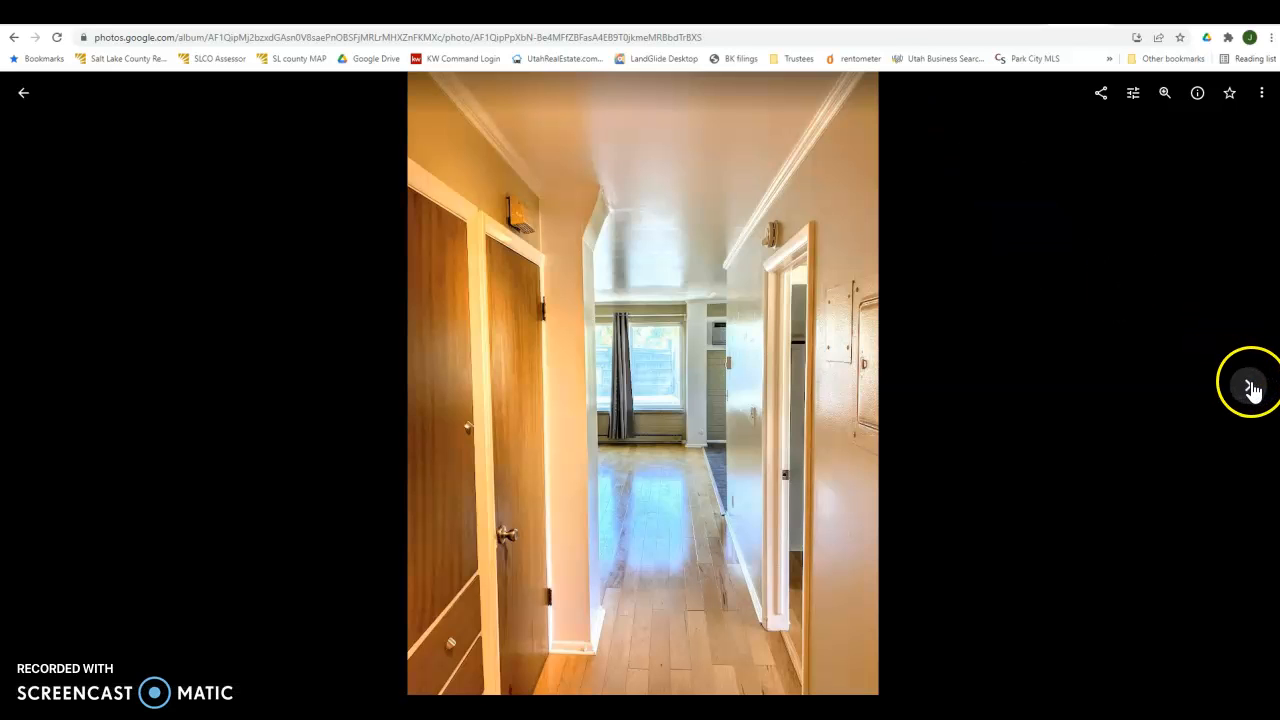
click(1250, 386)
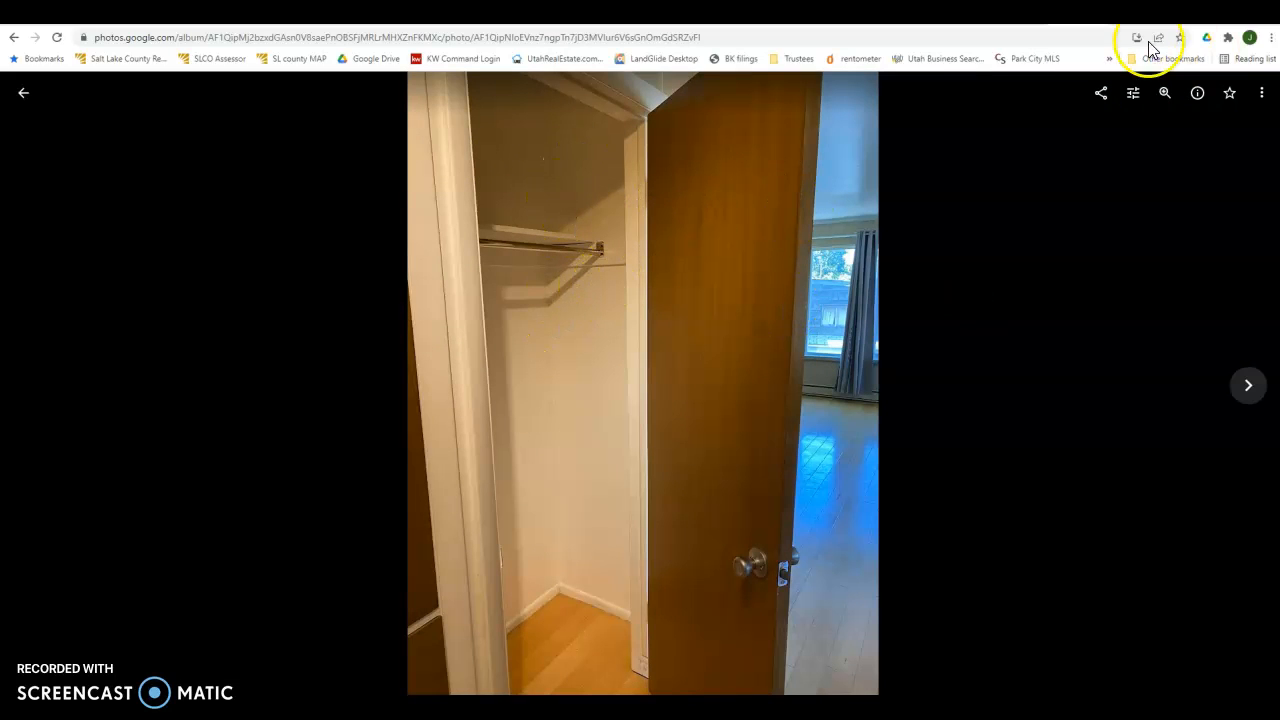
- Raise the closet photo's Light, boost Color slightly and add some Pop, then save
click(1133, 92)
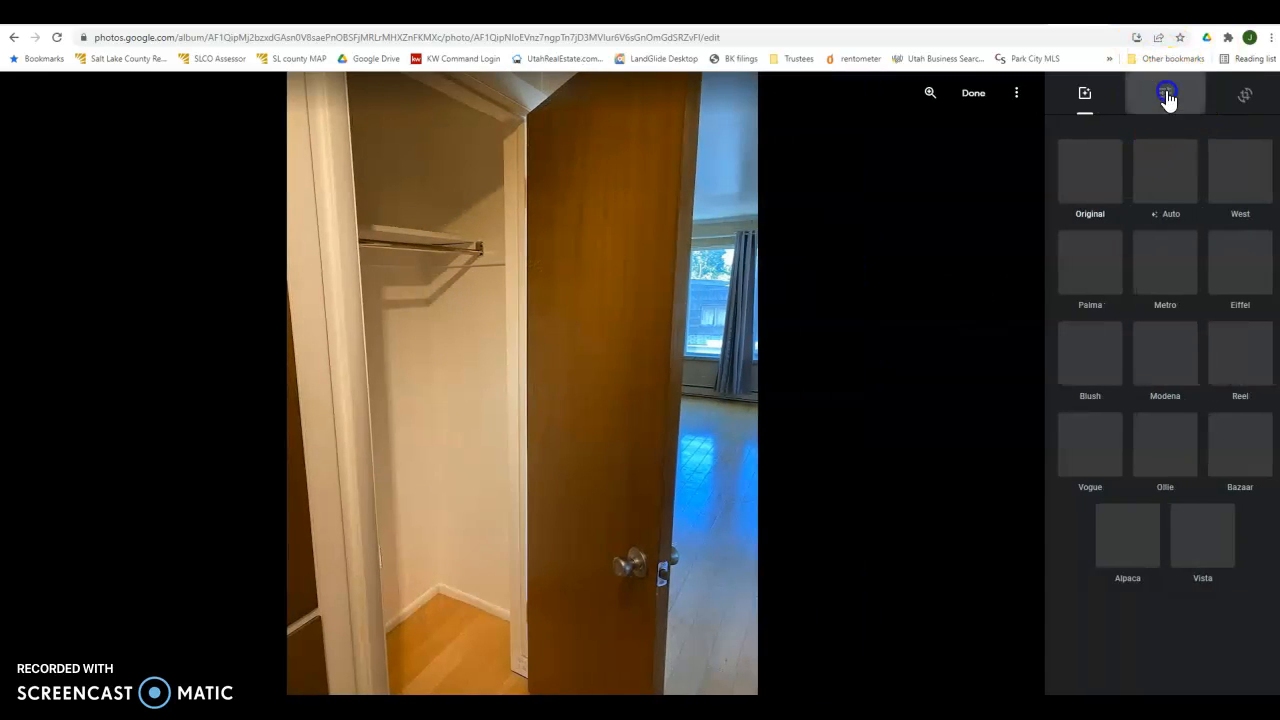
click(1167, 95)
drag(1159, 166, 1229, 172)
drag(1185, 222, 1194, 220)
drag(1067, 261, 1120, 268)
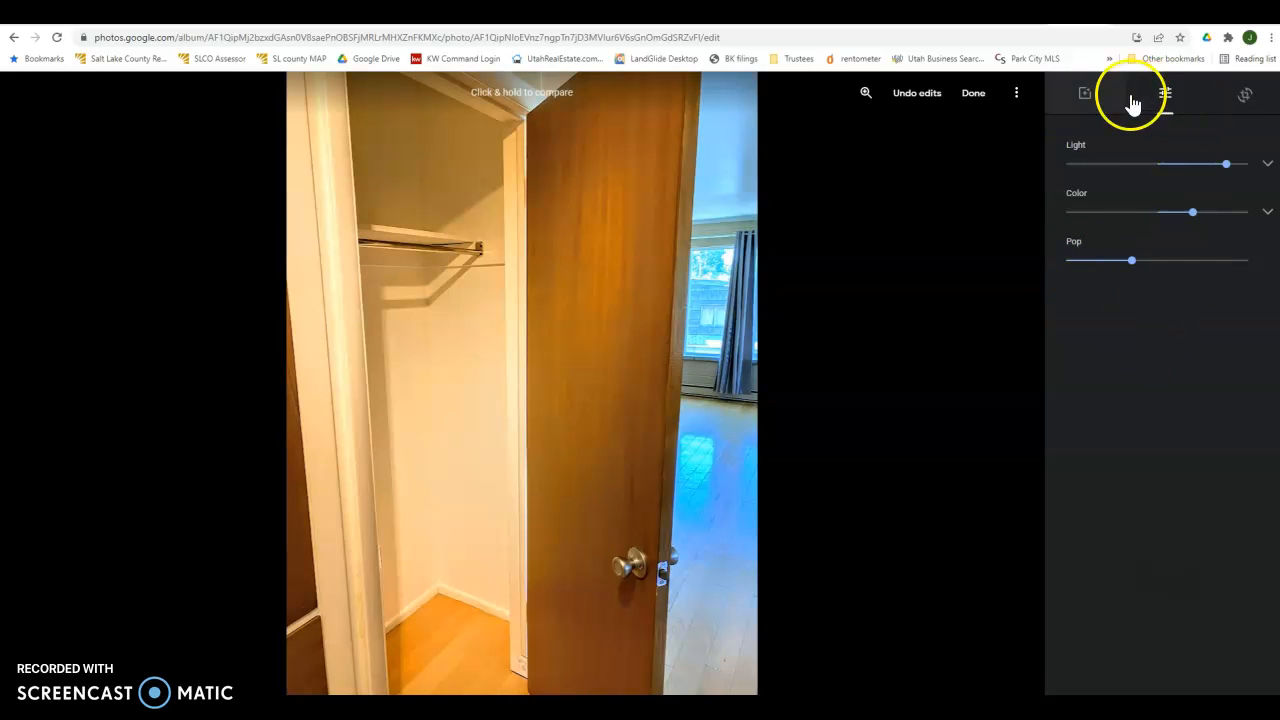
click(637, 124)
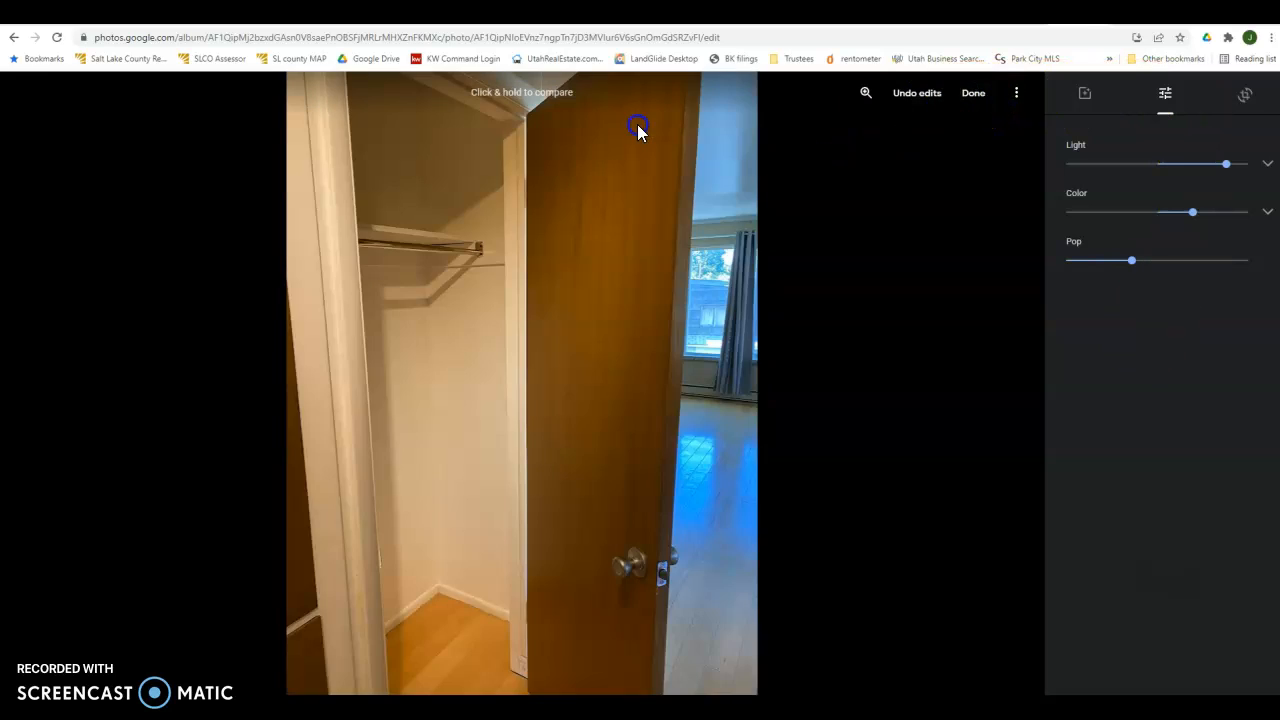
click(637, 124)
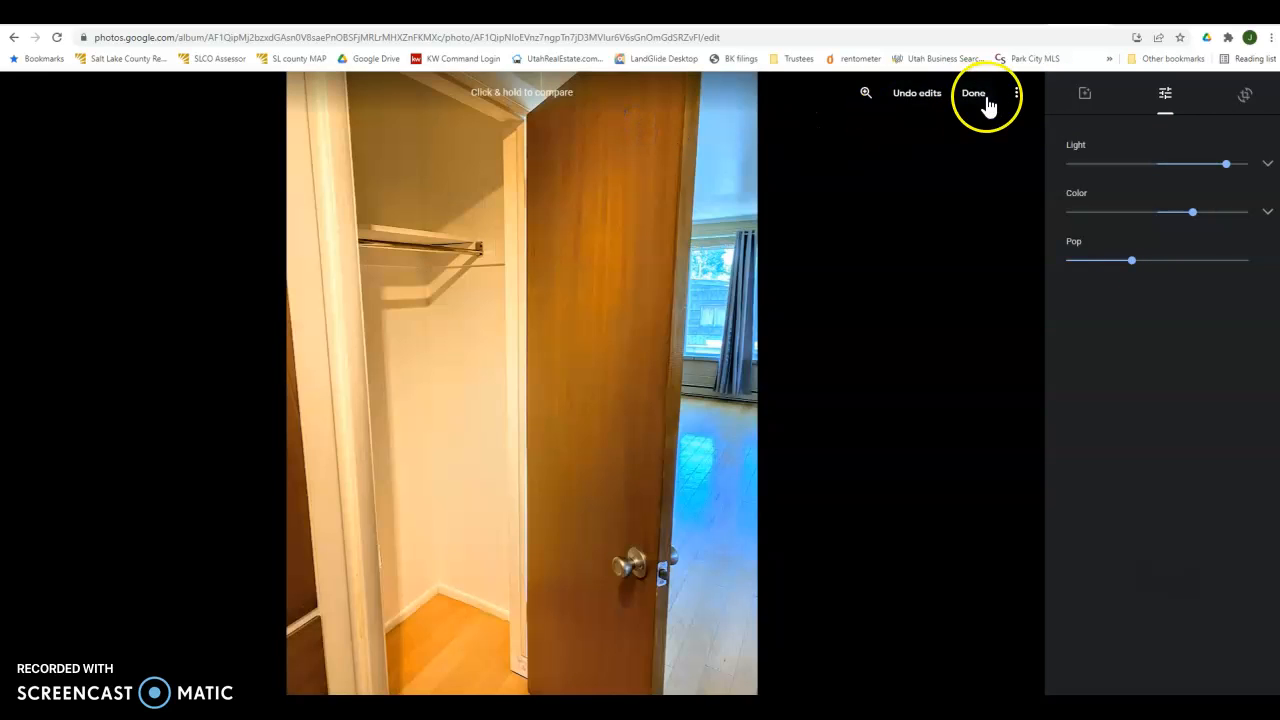
click(976, 95)
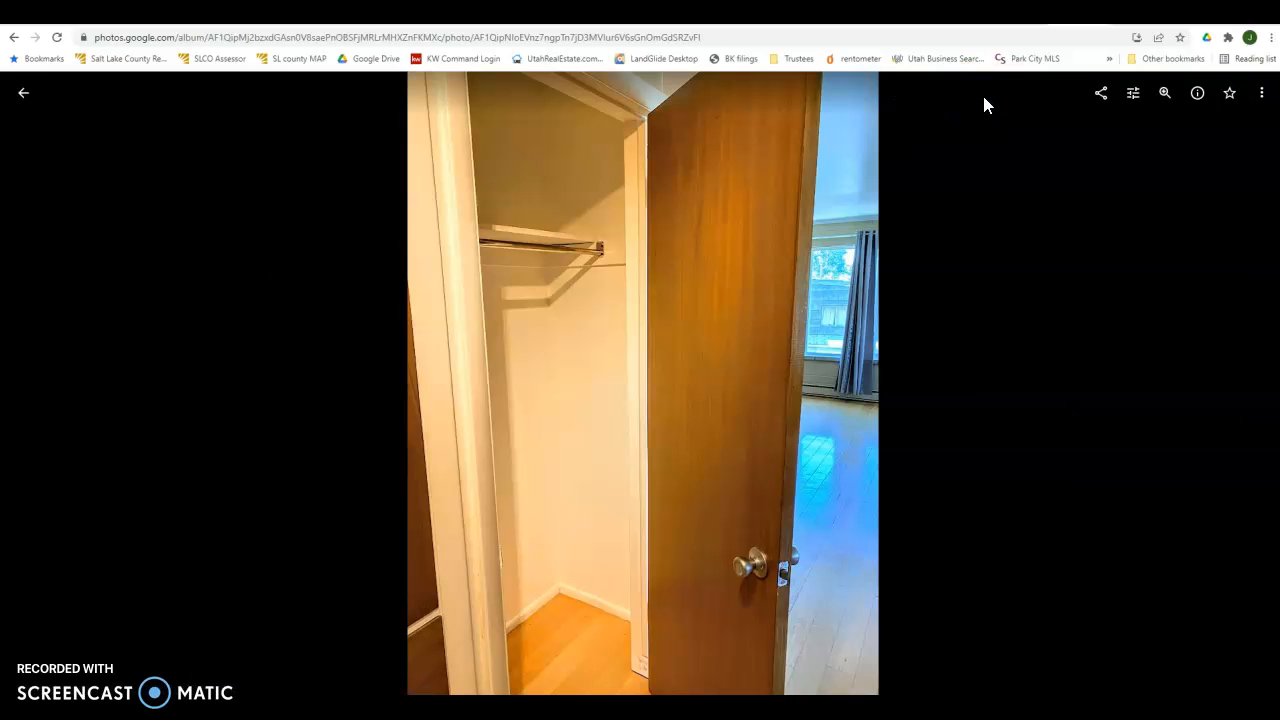
click(978, 160)
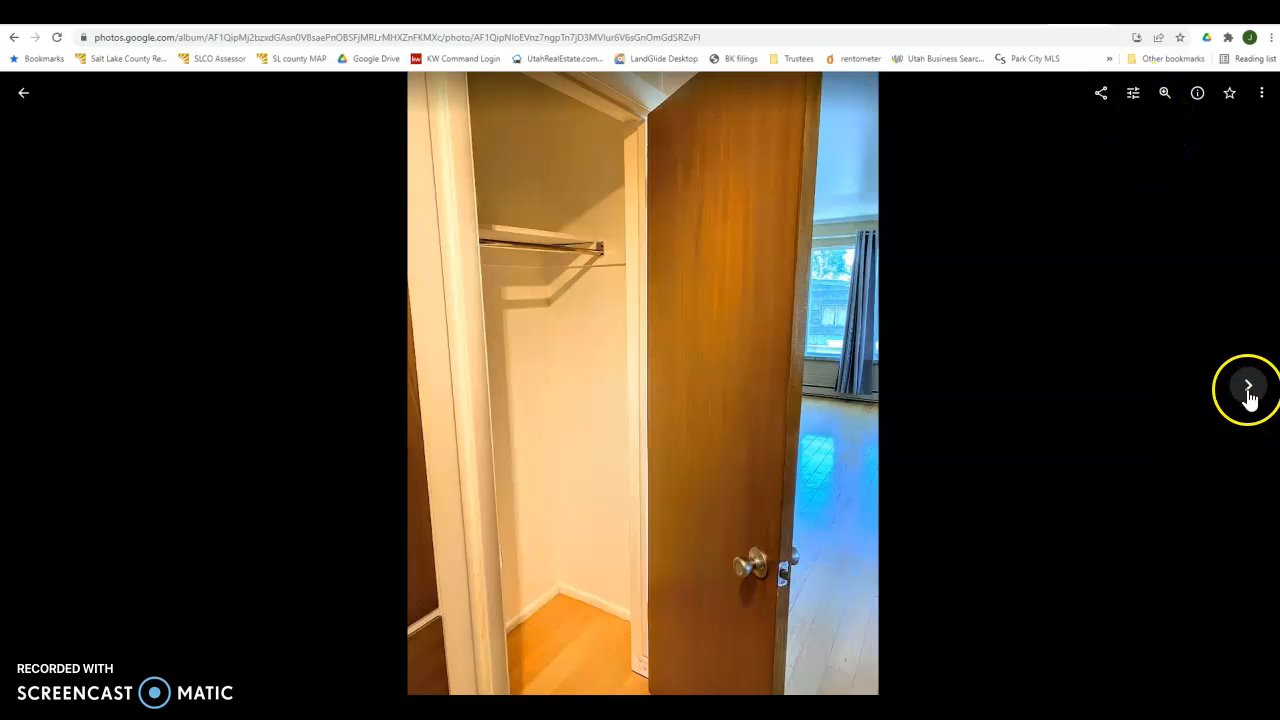
click(1248, 386)
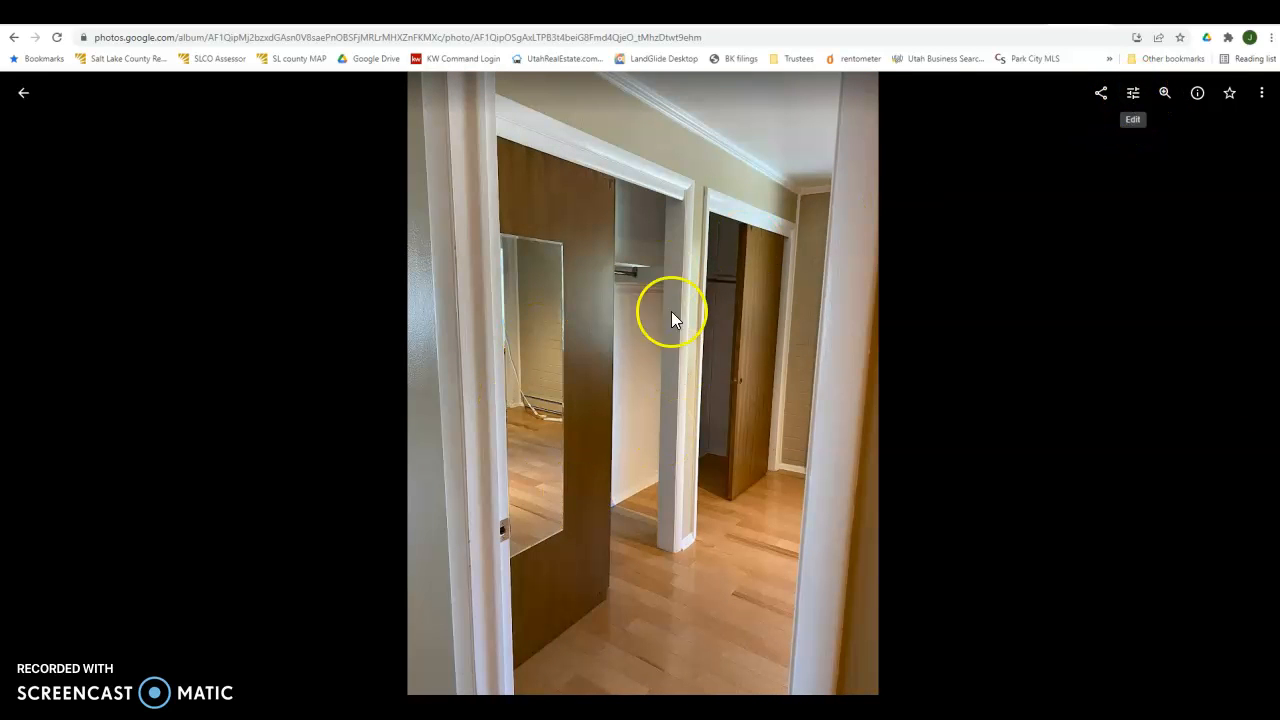
- Give the mirrored-closet hallway photo Light near maximum, slightly more Color and some Pop, and save
click(1133, 93)
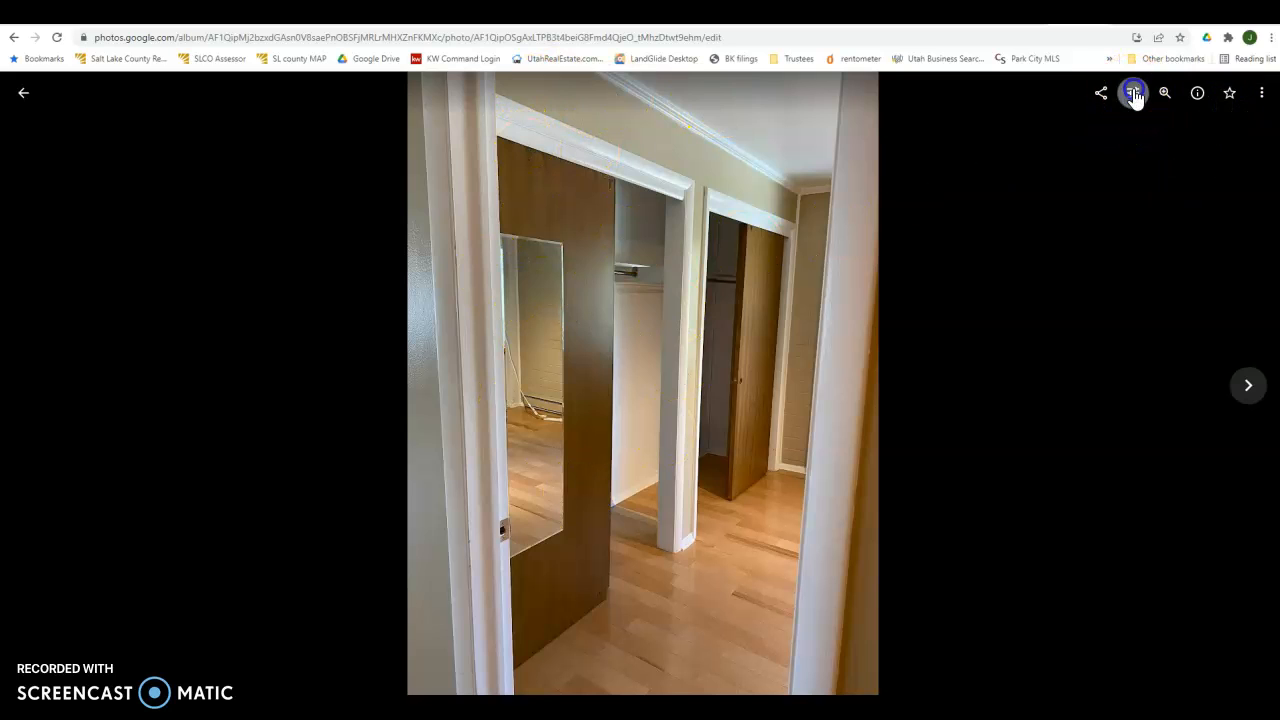
click(1162, 96)
drag(1157, 164, 1224, 166)
mouse_move(1155, 212)
mouse_down()
mouse_move(1140, 215)
mouse_move(1164, 214)
mouse_up()
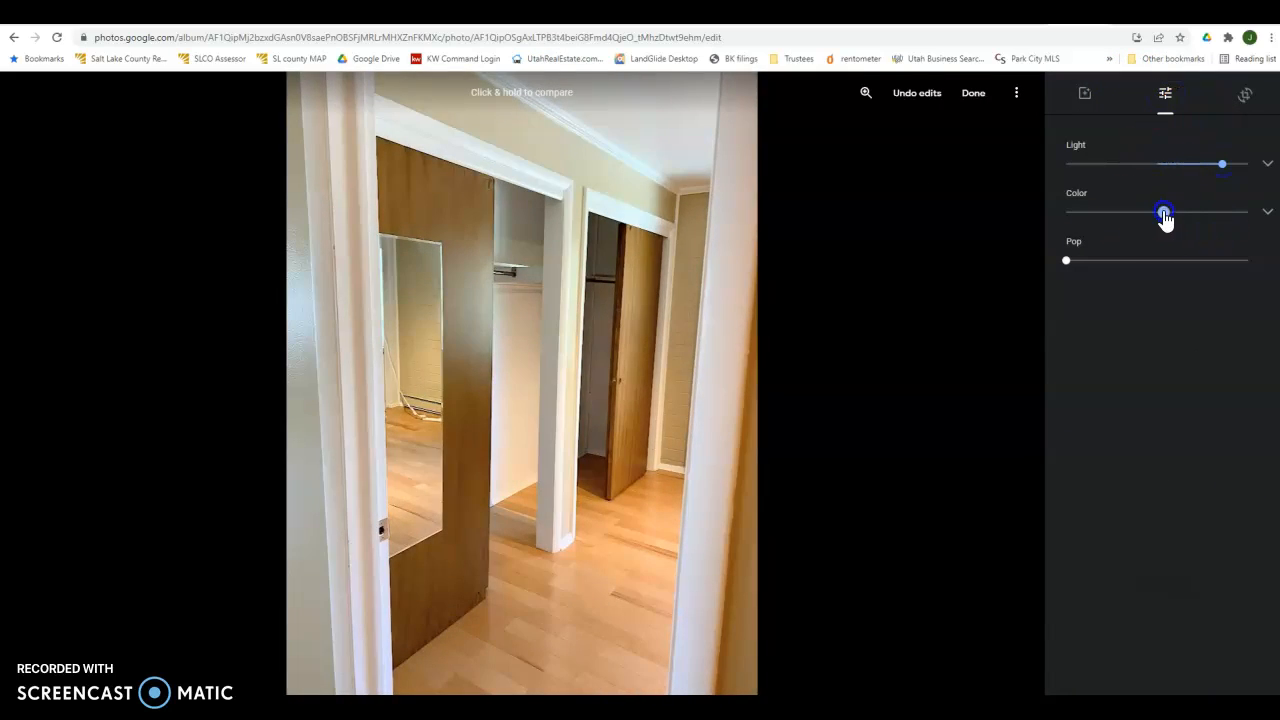
drag(1068, 262, 1108, 262)
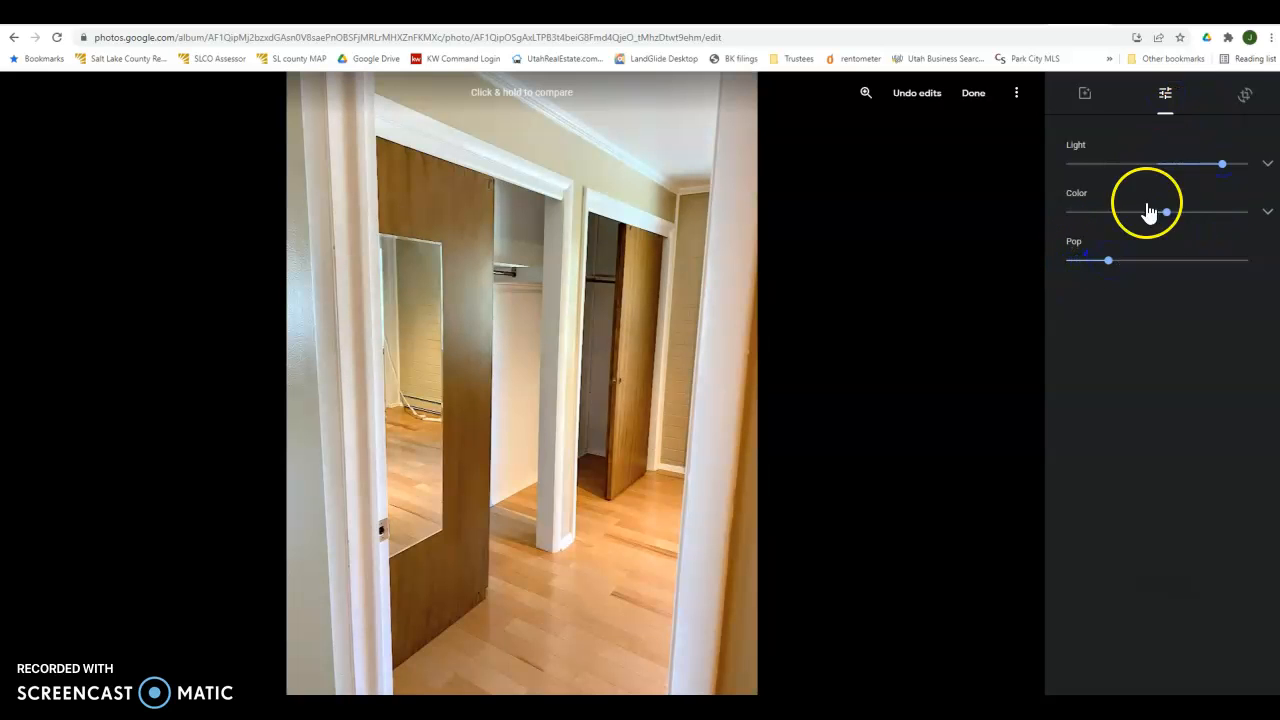
click(622, 149)
click(622, 147)
click(621, 146)
click(973, 94)
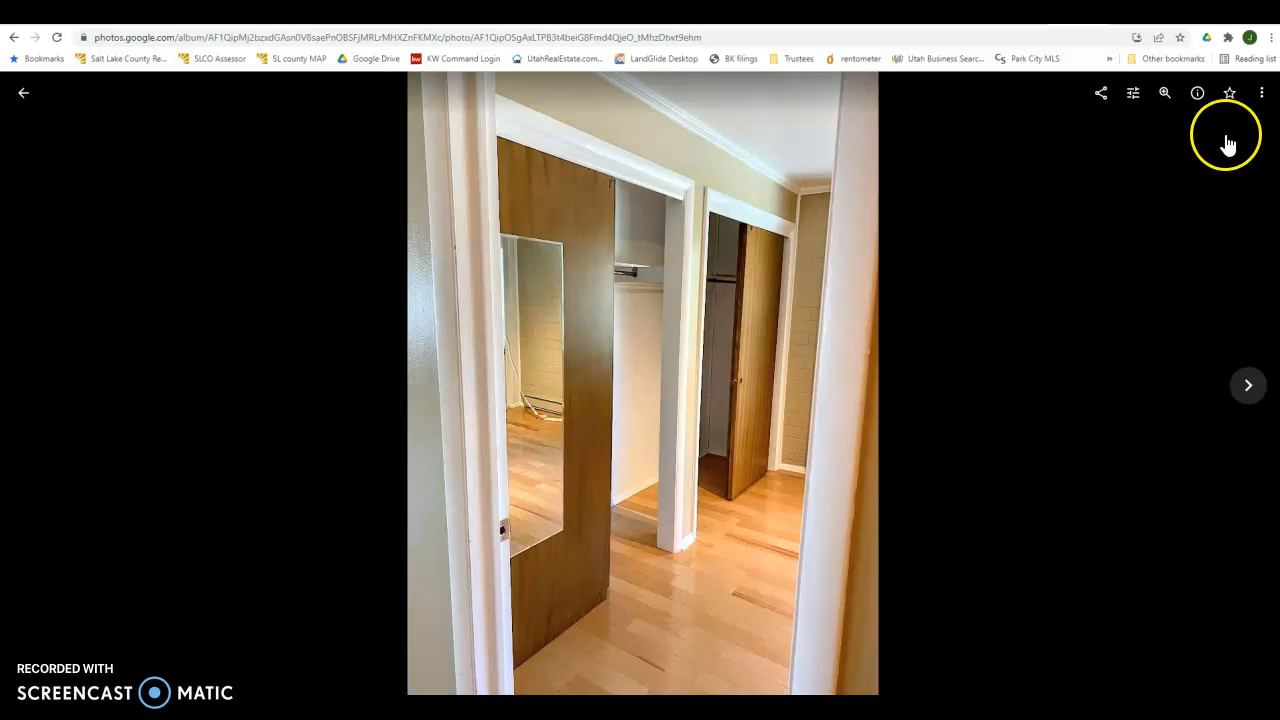
click(1257, 400)
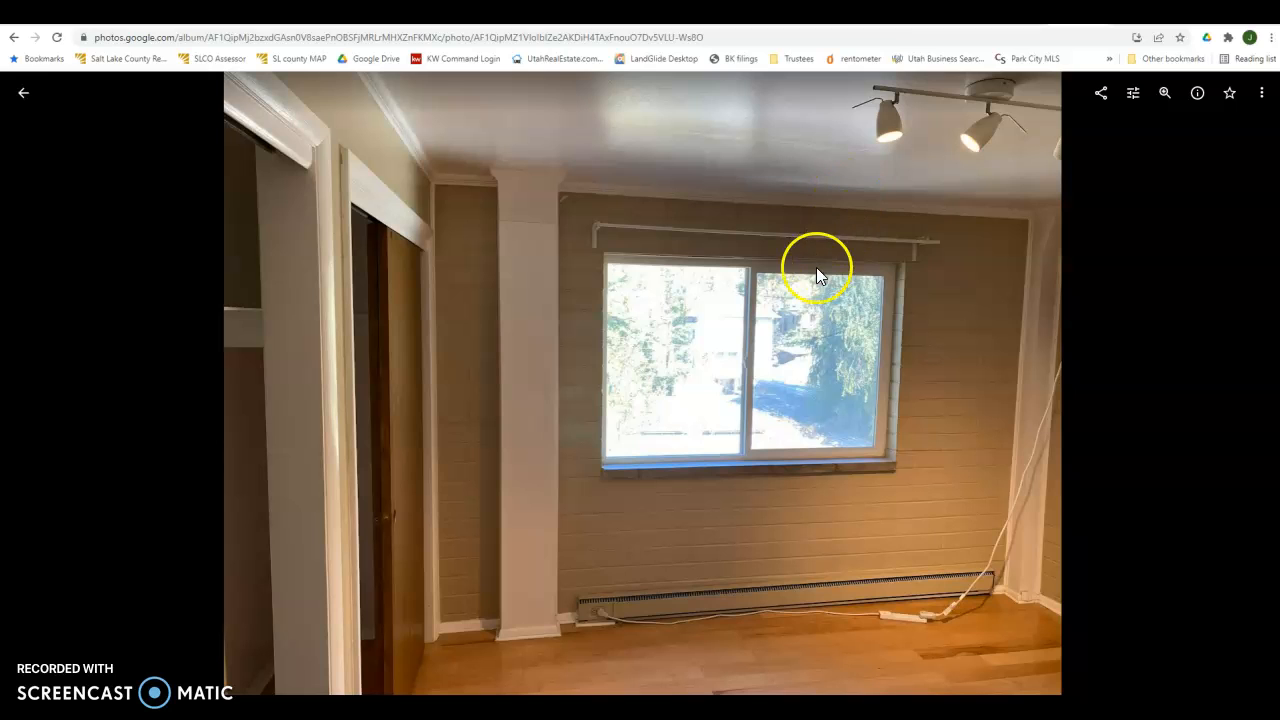
- Save the bedroom window photo with Light near maximum, more Color and mid Pop
click(1136, 93)
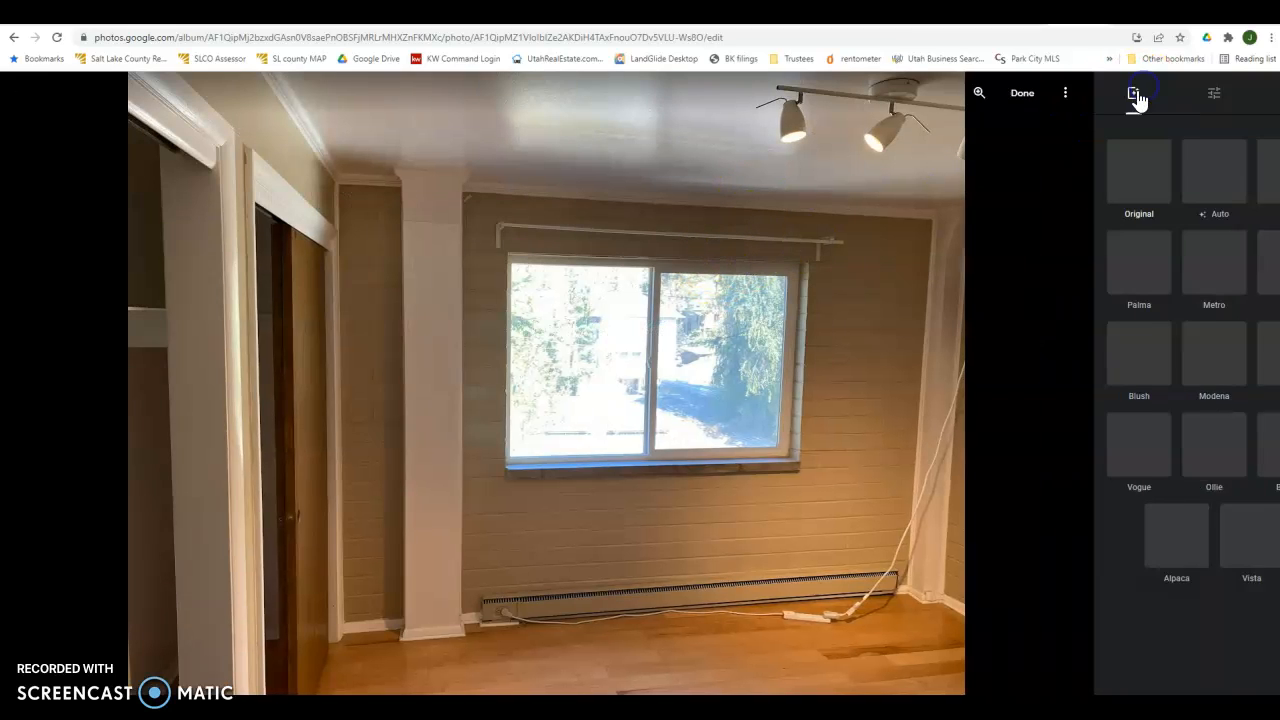
click(1166, 115)
drag(1157, 162, 1237, 175)
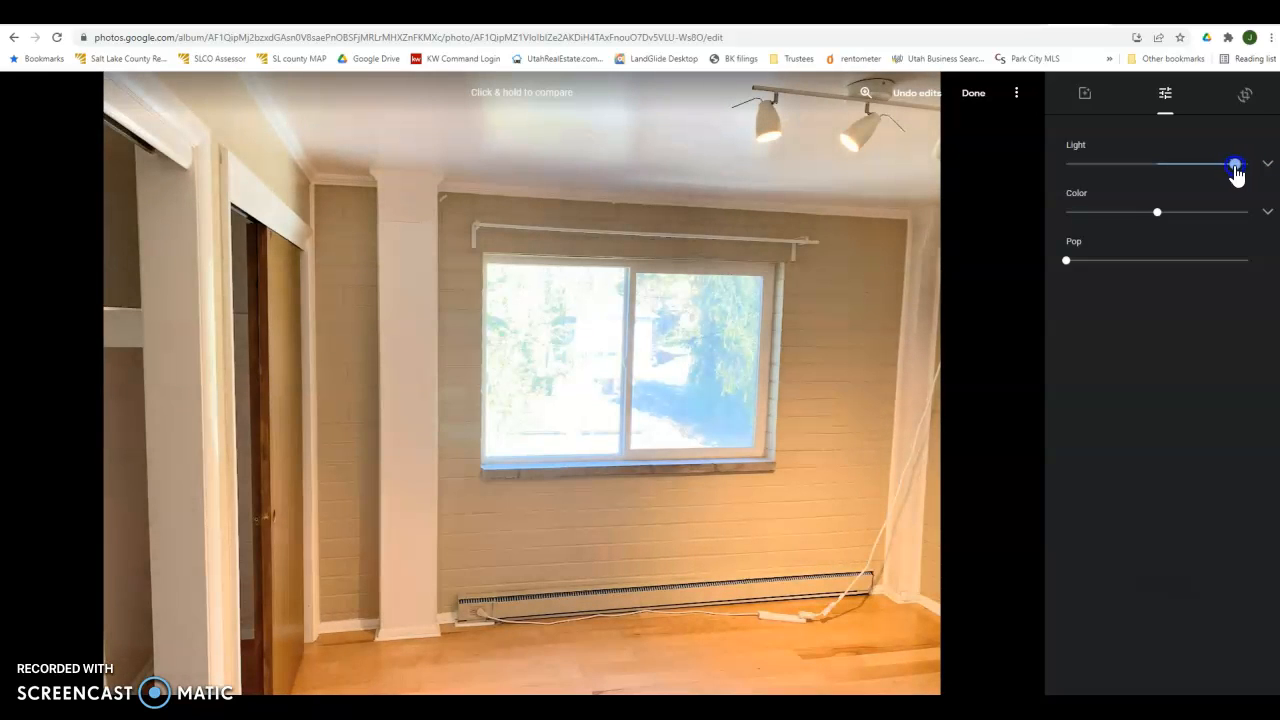
drag(1157, 212, 1180, 214)
drag(1067, 261, 1154, 265)
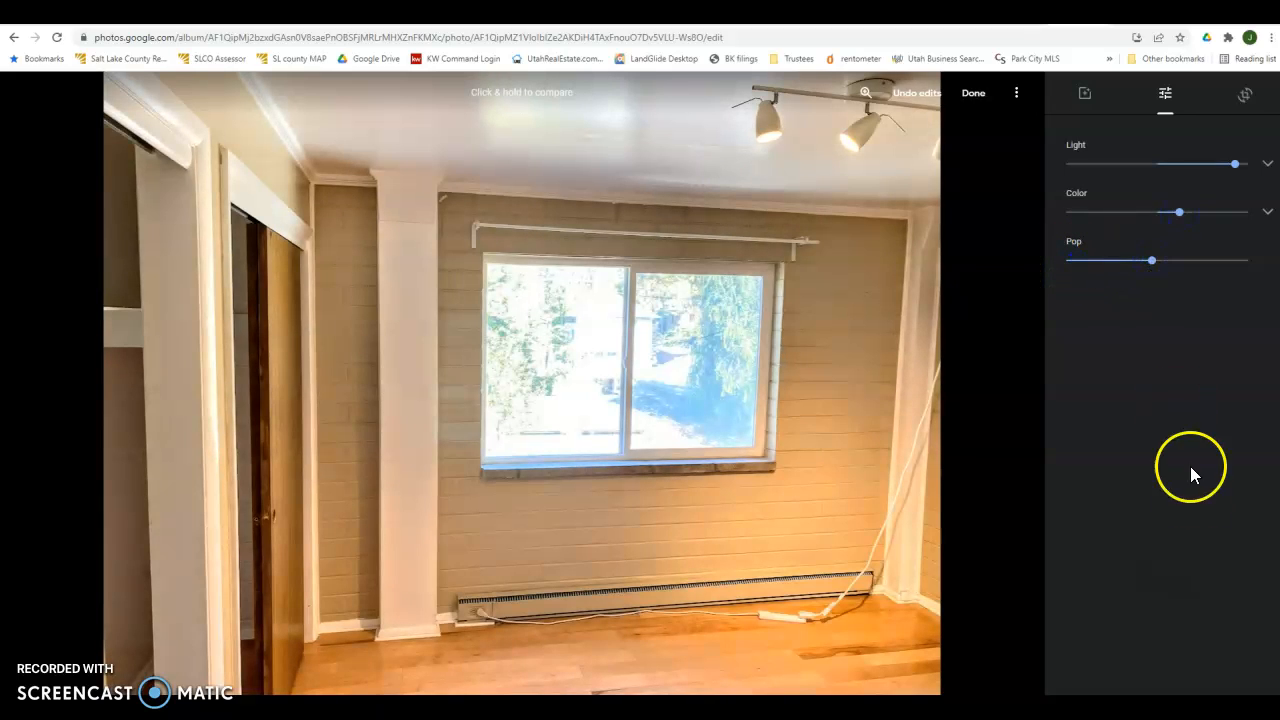
click(706, 258)
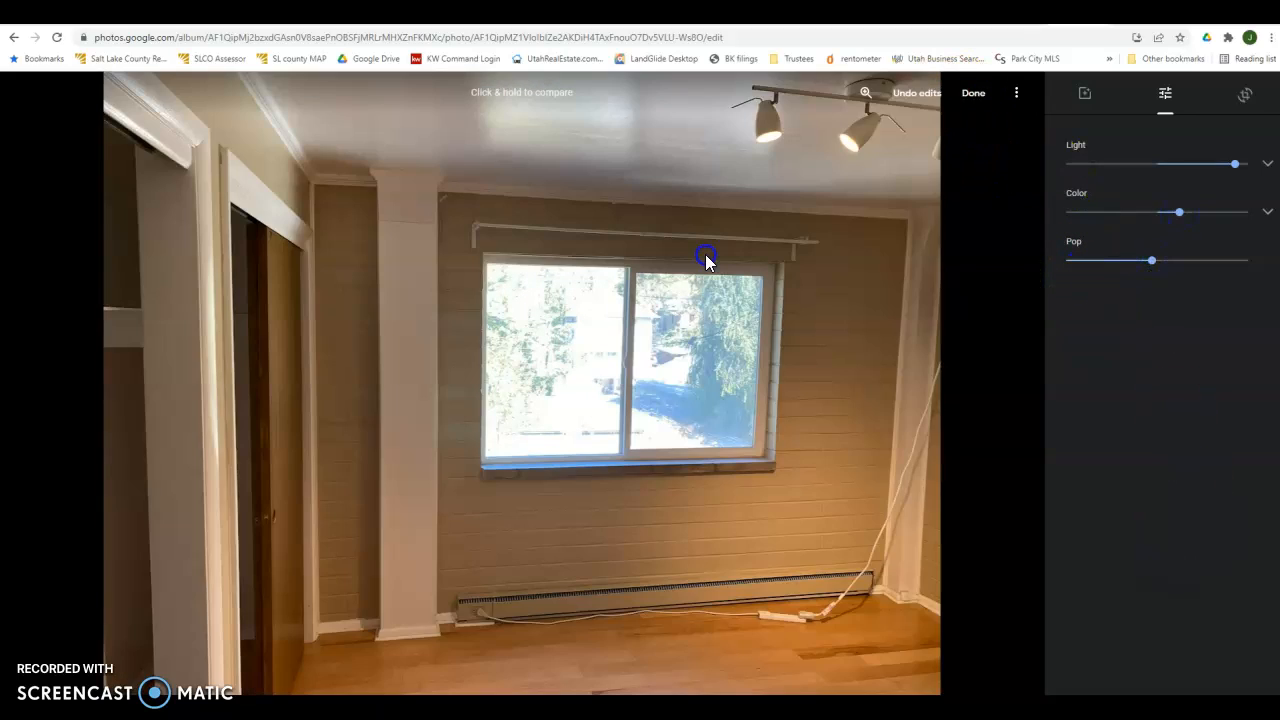
click(705, 258)
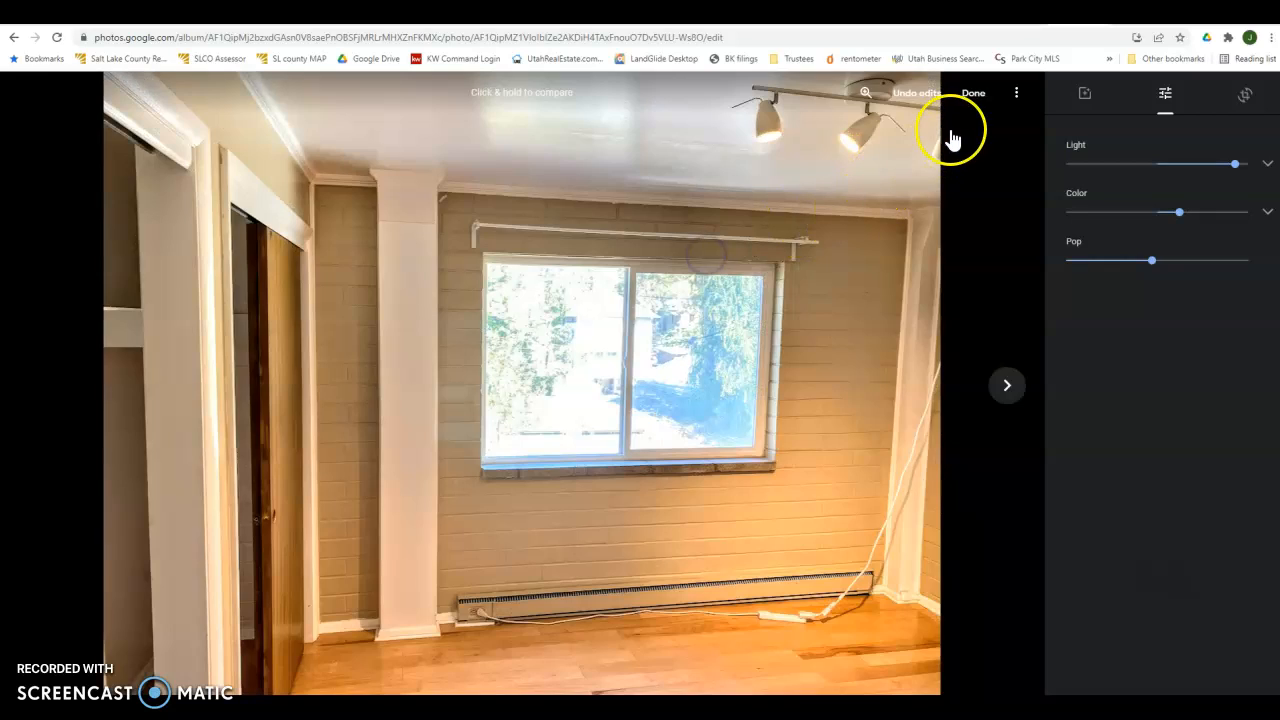
click(968, 94)
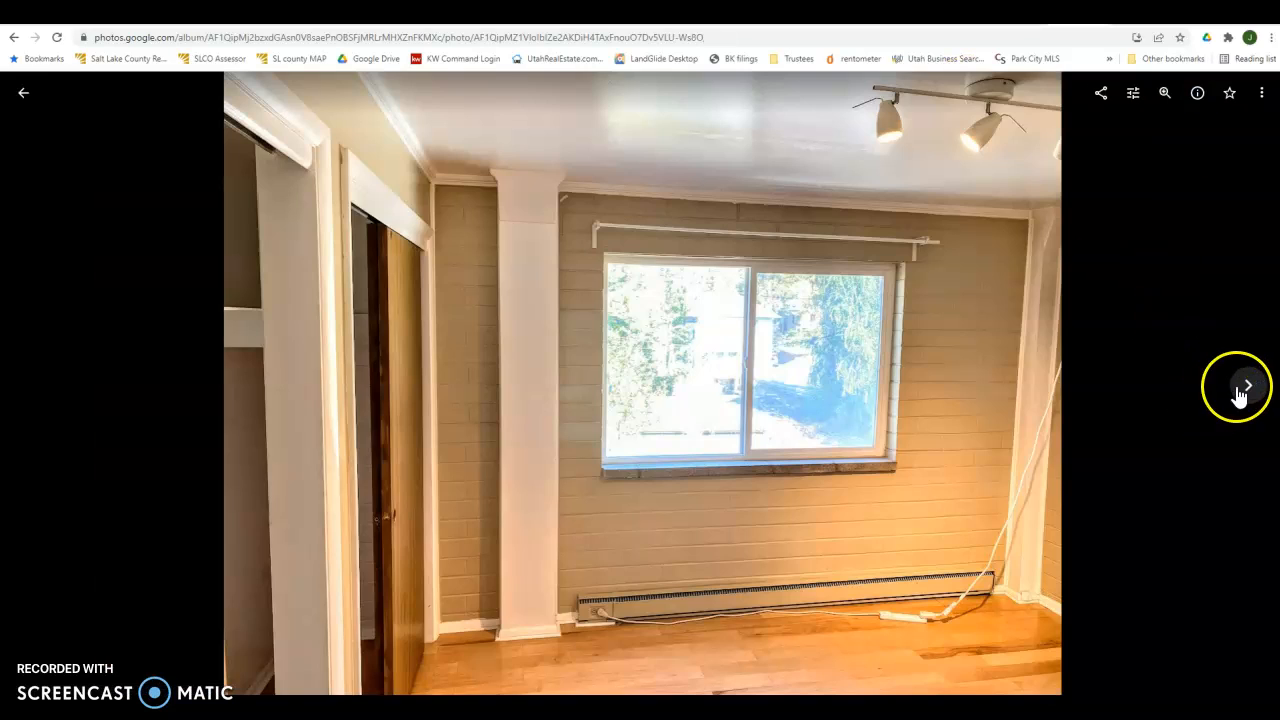
click(1240, 395)
click(1134, 94)
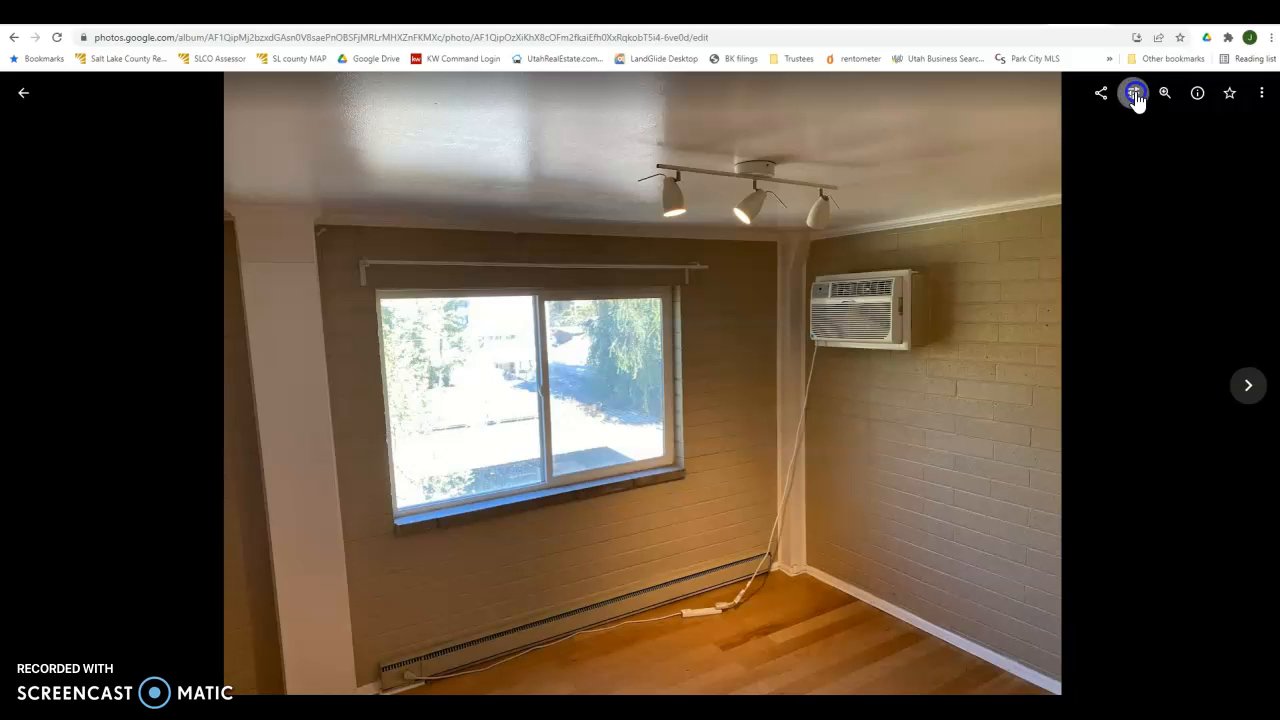
- Brighten the air-conditioner bedroom photo: Light near maximum, slightly more Color, strong Pop
click(1165, 97)
drag(1189, 163, 1225, 168)
drag(1157, 212, 1174, 212)
click(1073, 262)
drag(1075, 268, 1126, 270)
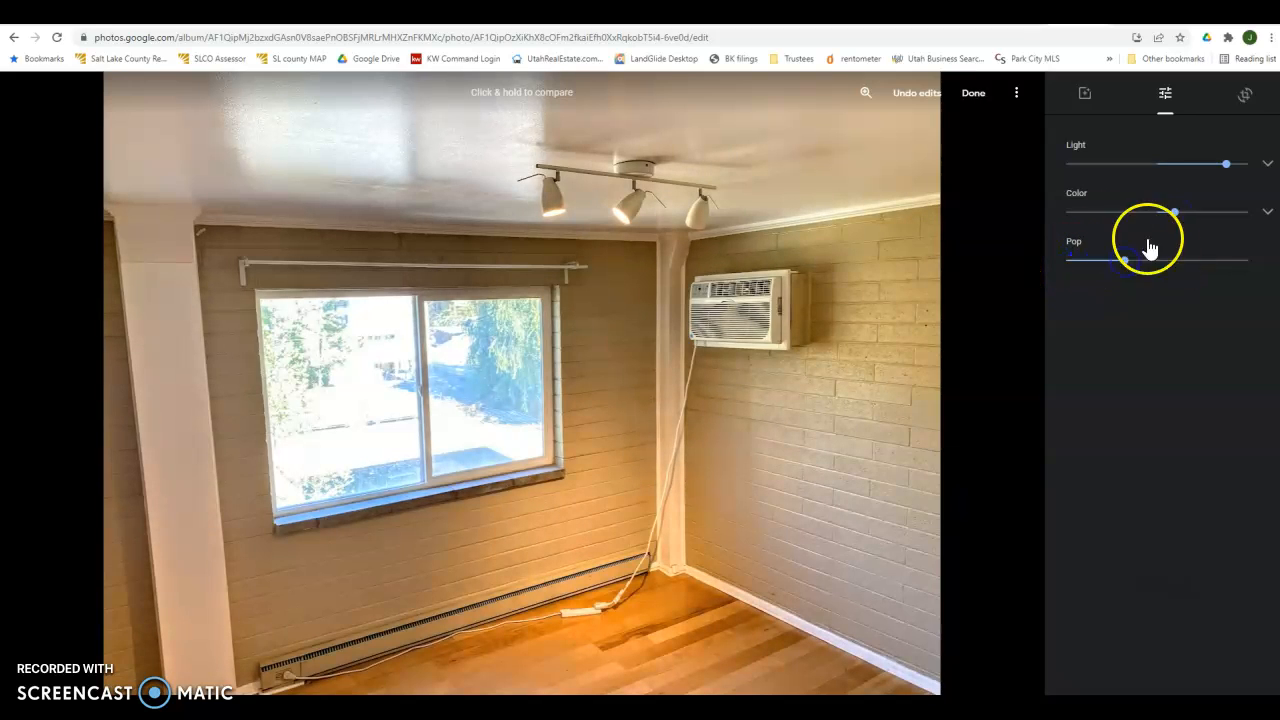
- Compare against the original, save the edit, and advance to the next photo
click(641, 171)
click(641, 171)
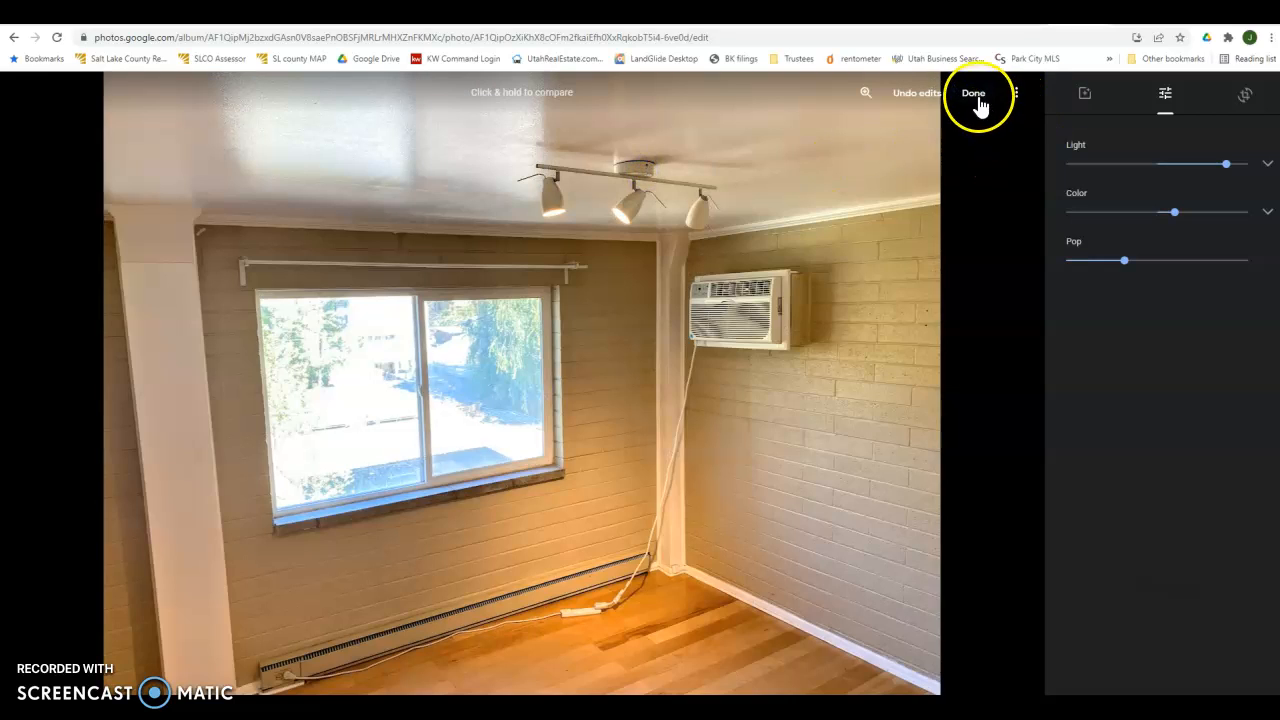
click(979, 106)
click(1245, 387)
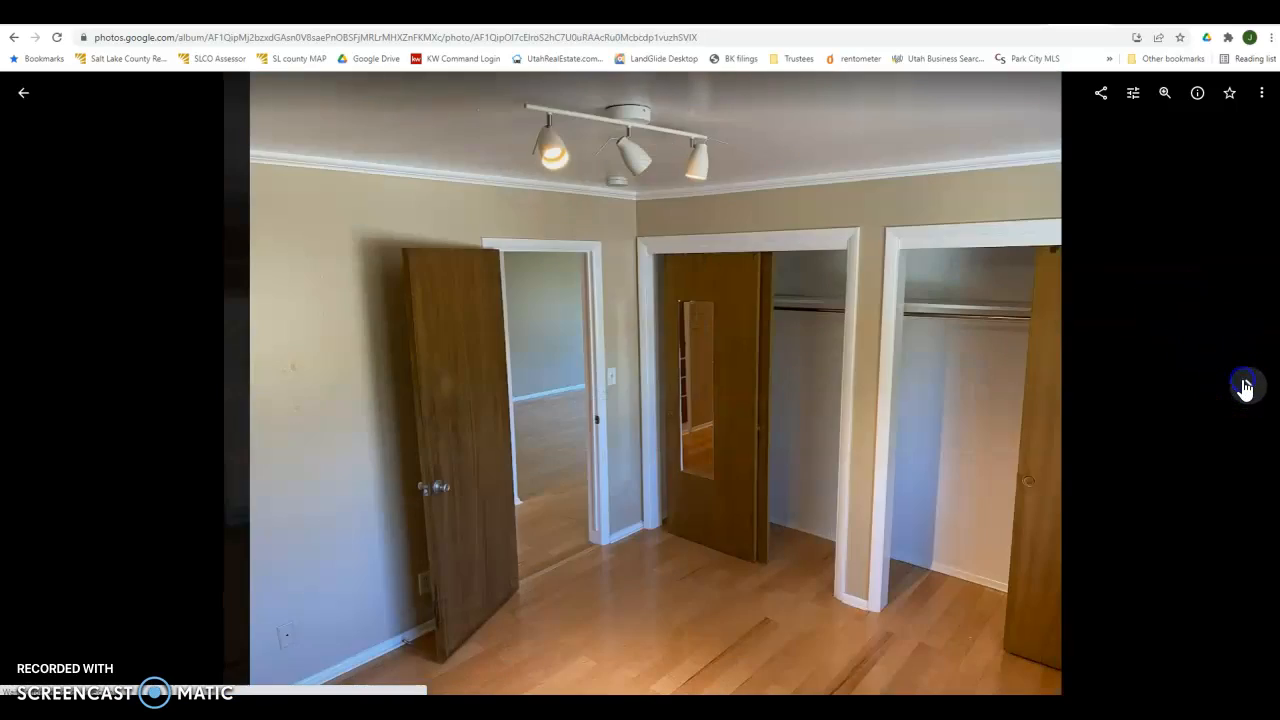
- Raise the closet-doors photo's Light near maximum, Color slightly, and Pop past the middle
click(1133, 93)
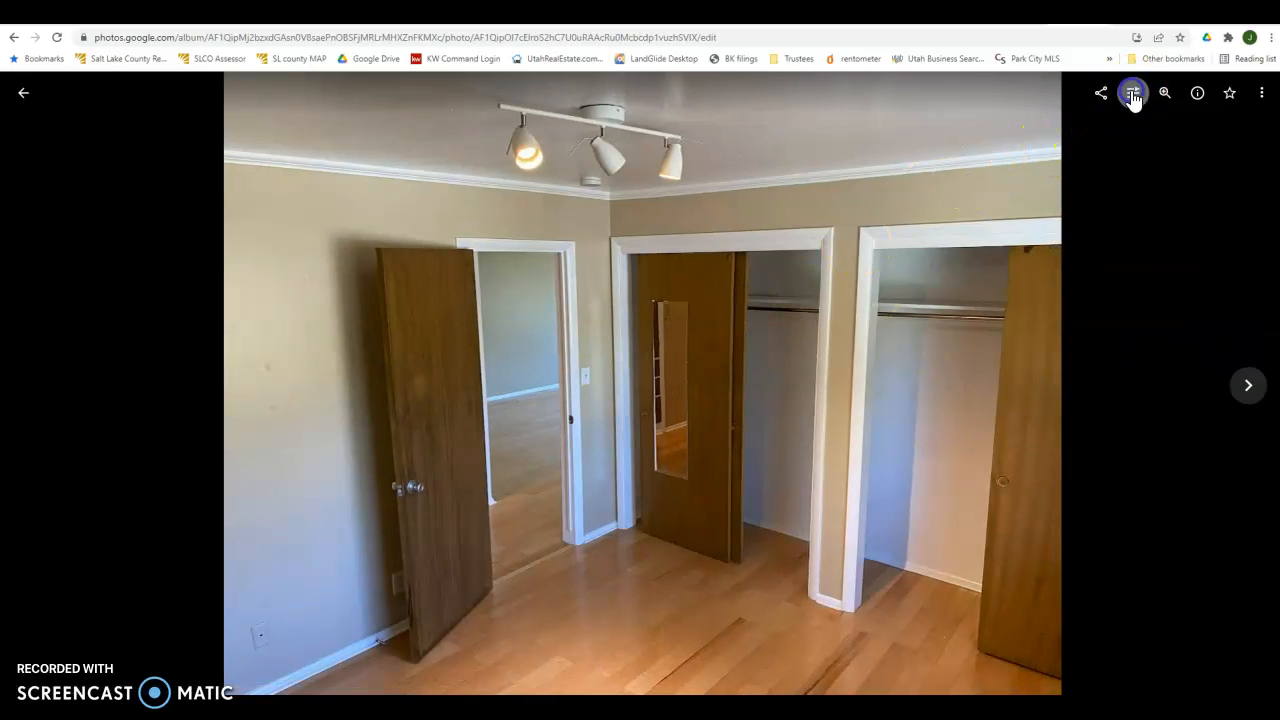
click(1163, 98)
click(1158, 165)
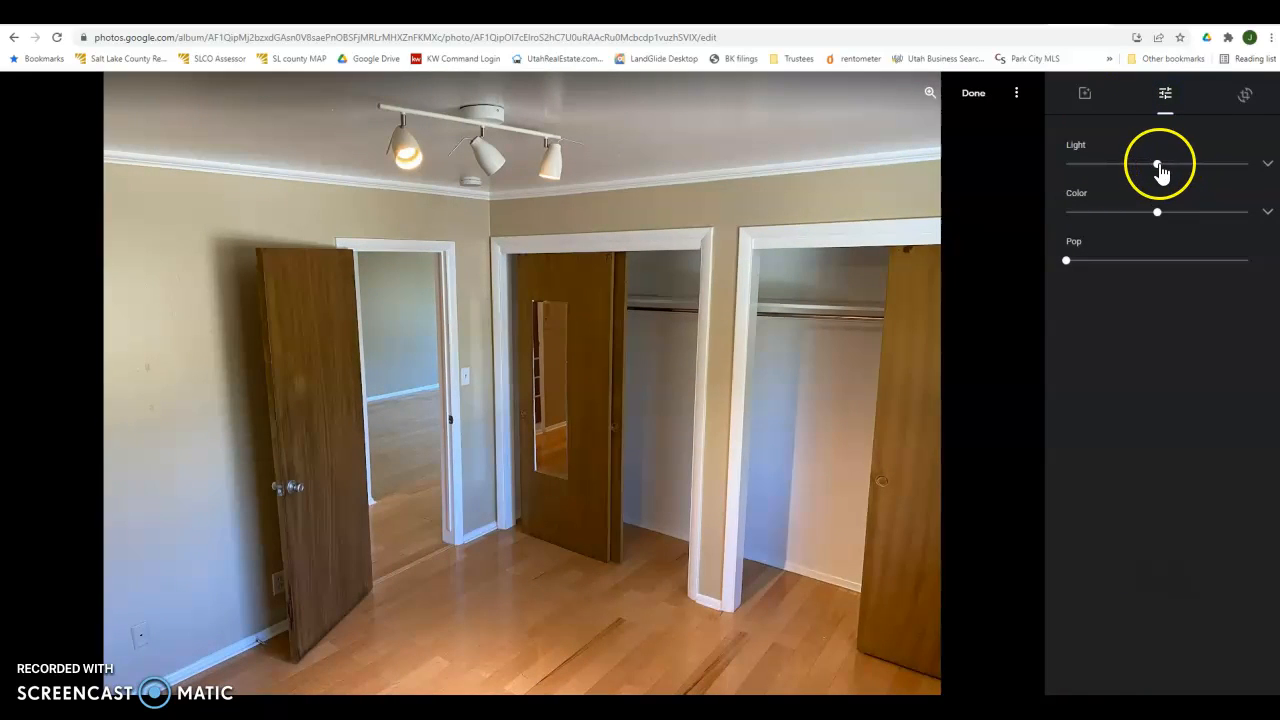
drag(1160, 172, 1218, 172)
drag(1148, 214, 1173, 214)
drag(1066, 262, 1173, 265)
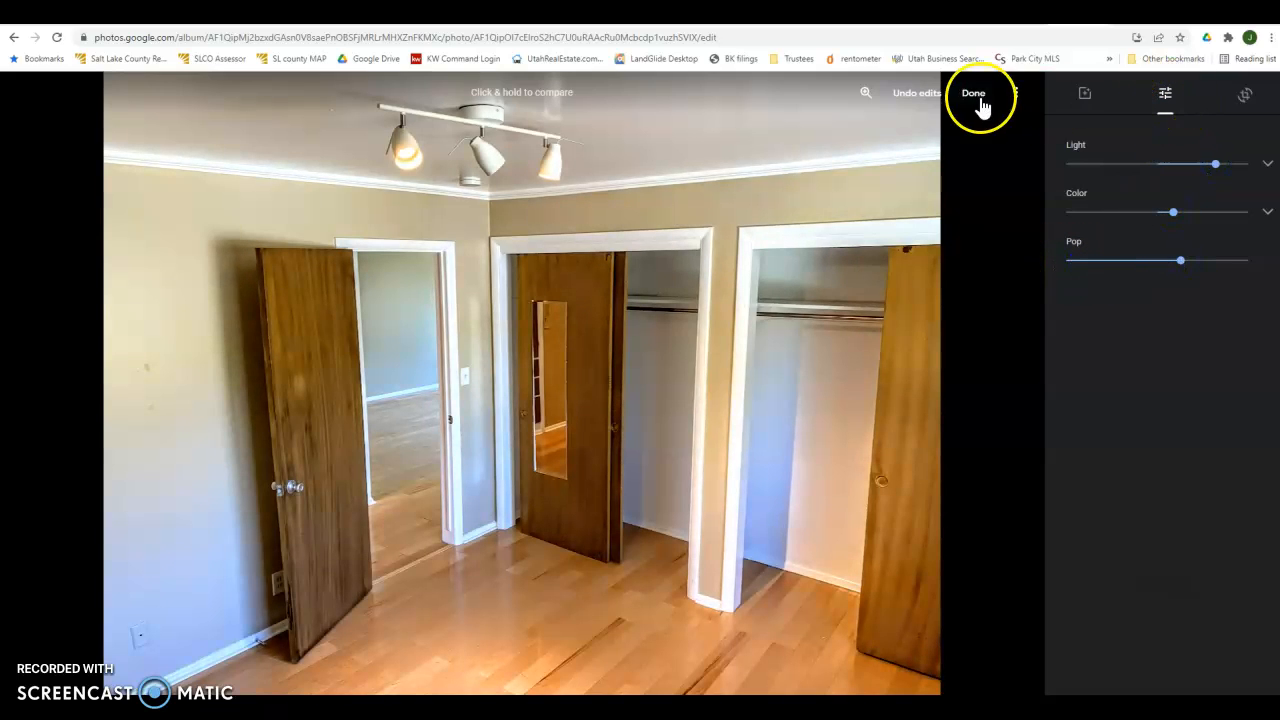
- Compare the edited closet photo with the darker original and save it
click(652, 193)
click(651, 191)
click(651, 191)
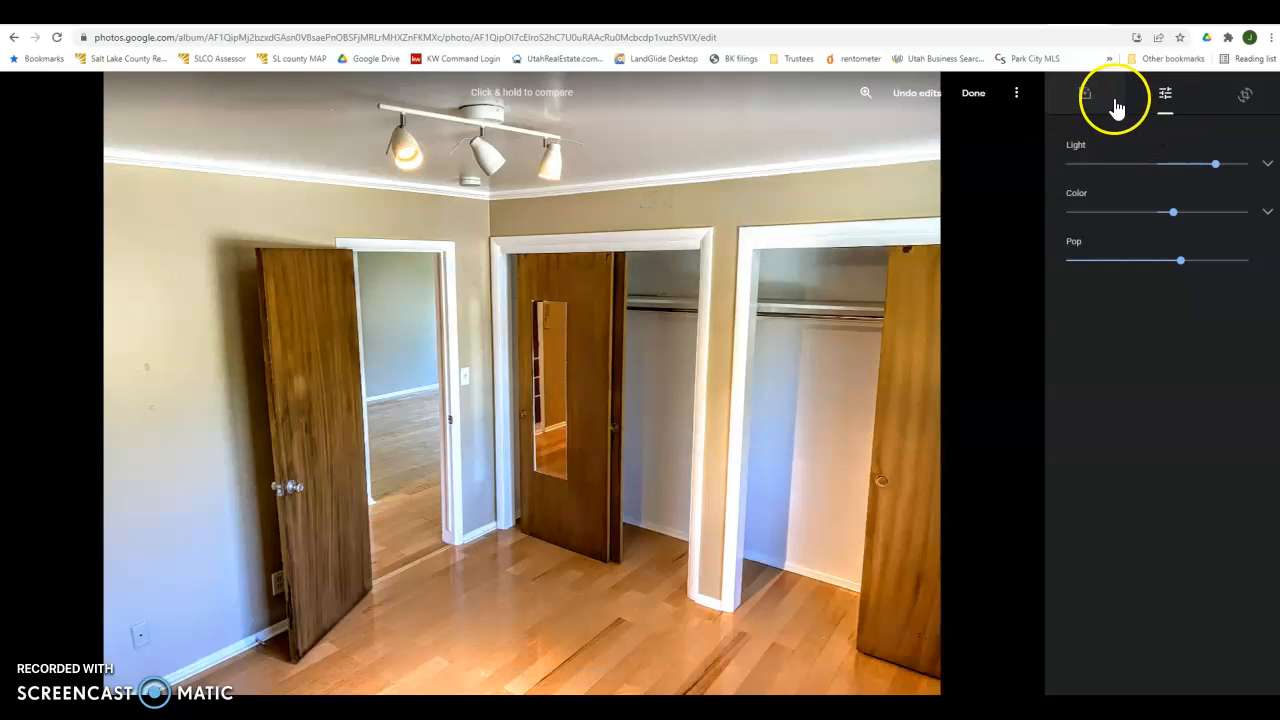
click(975, 98)
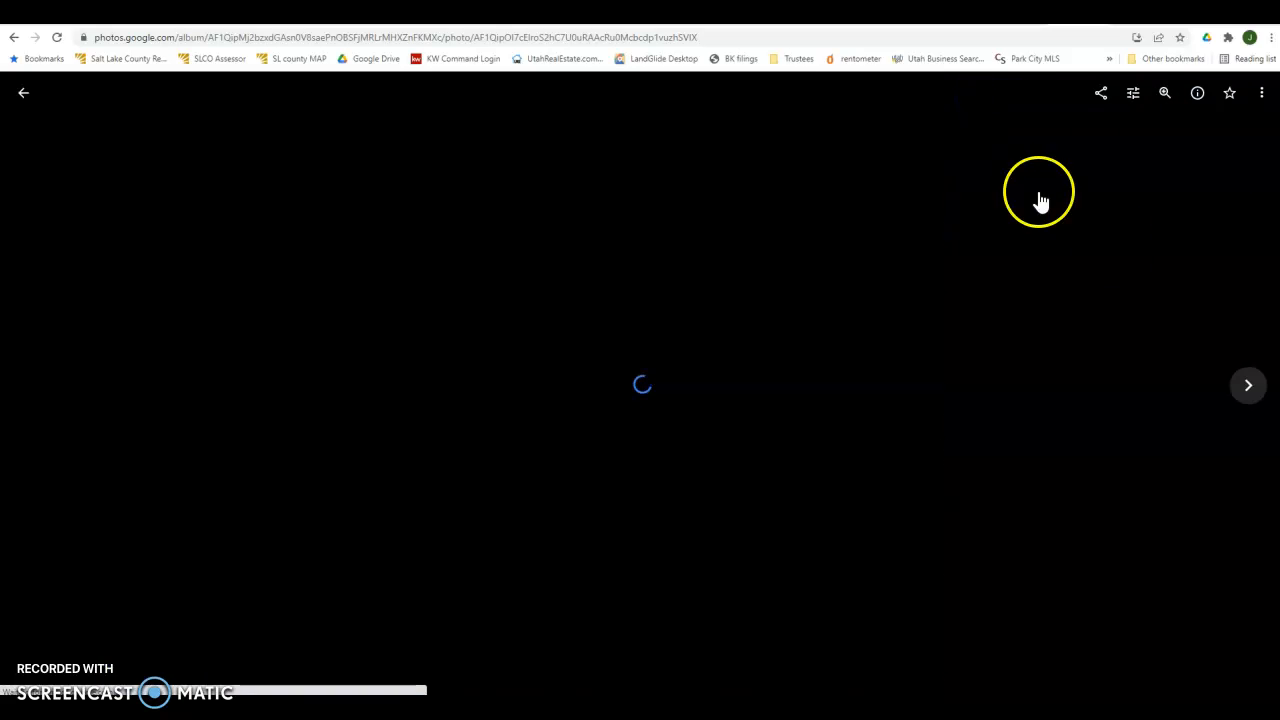
- On the next, curtained living-room photo, set Light near maximum, Color slightly up, Pop mid
click(1249, 389)
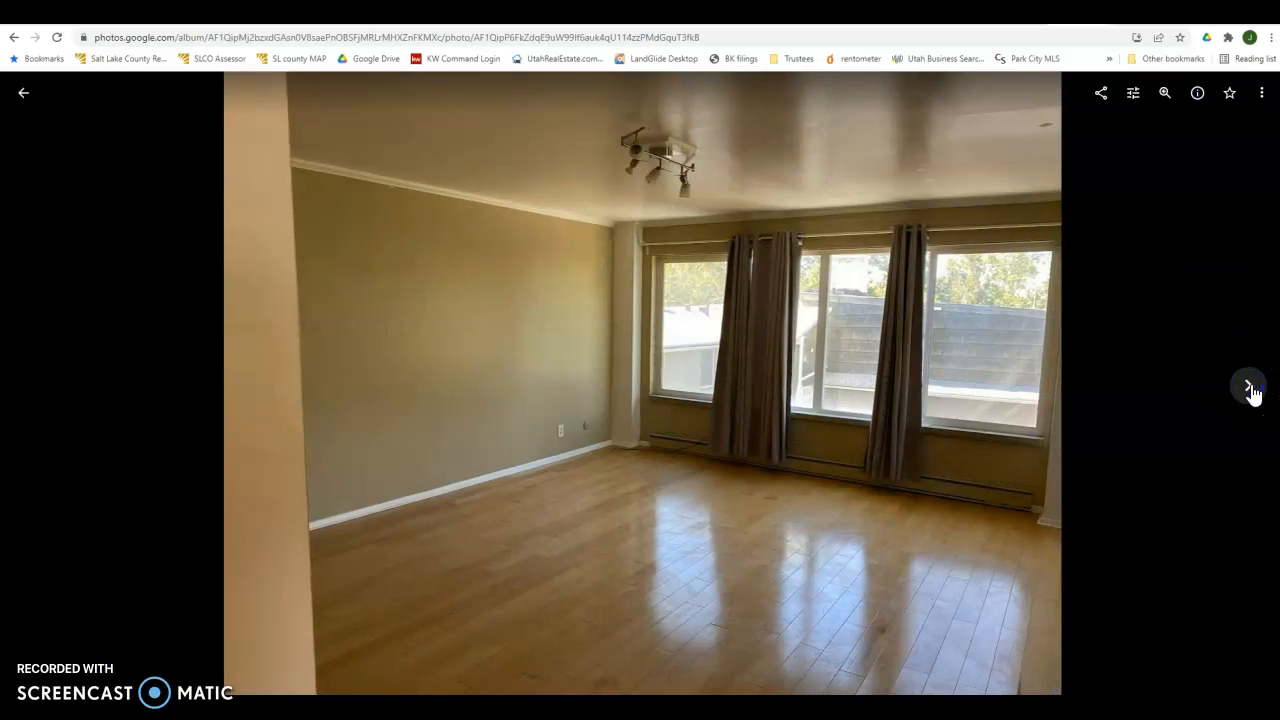
click(1133, 93)
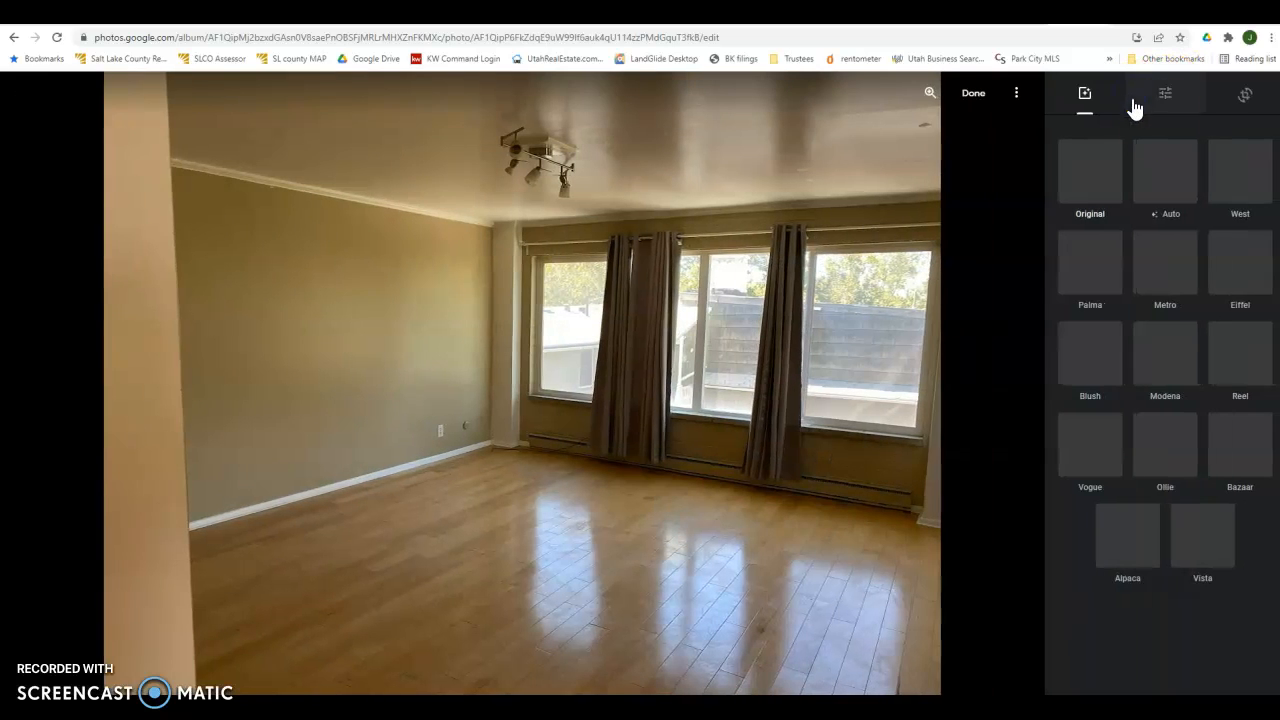
click(1167, 93)
drag(1156, 164, 1222, 163)
click(1158, 213)
drag(1066, 260, 1155, 264)
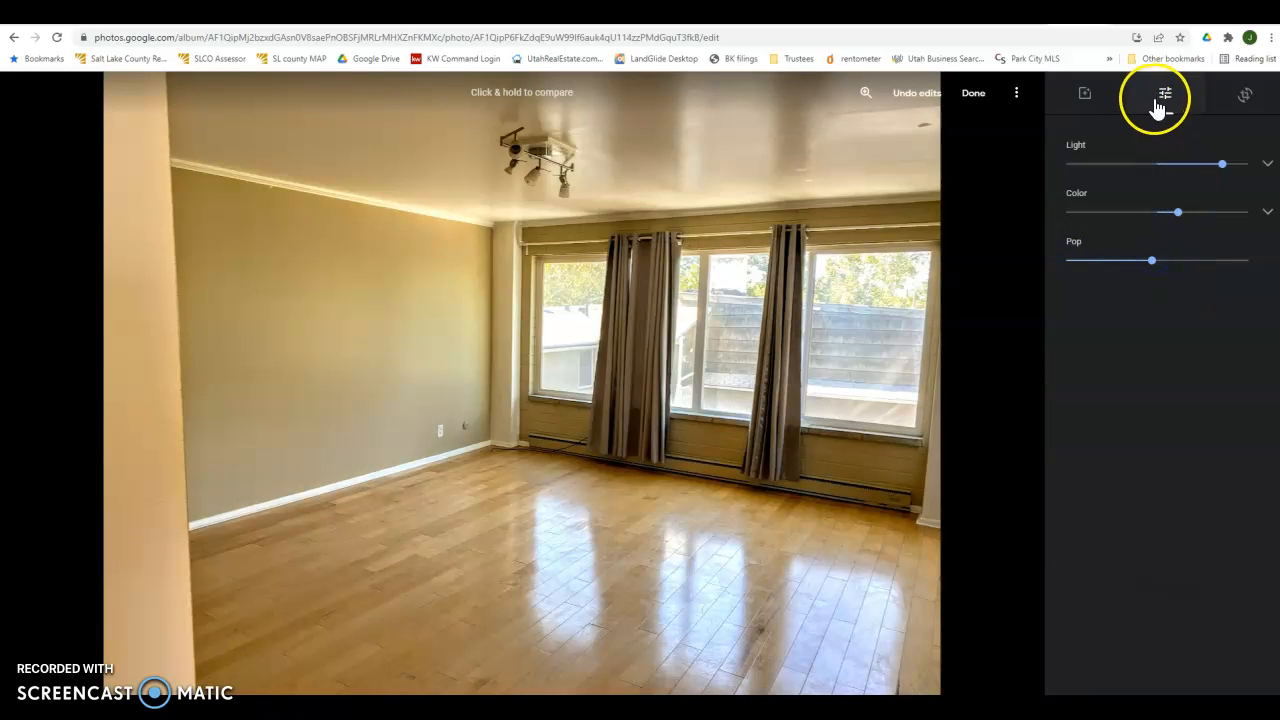
- Compare with the original, save the living-room edit, and move to the kitchen-and-hallway photo
click(826, 140)
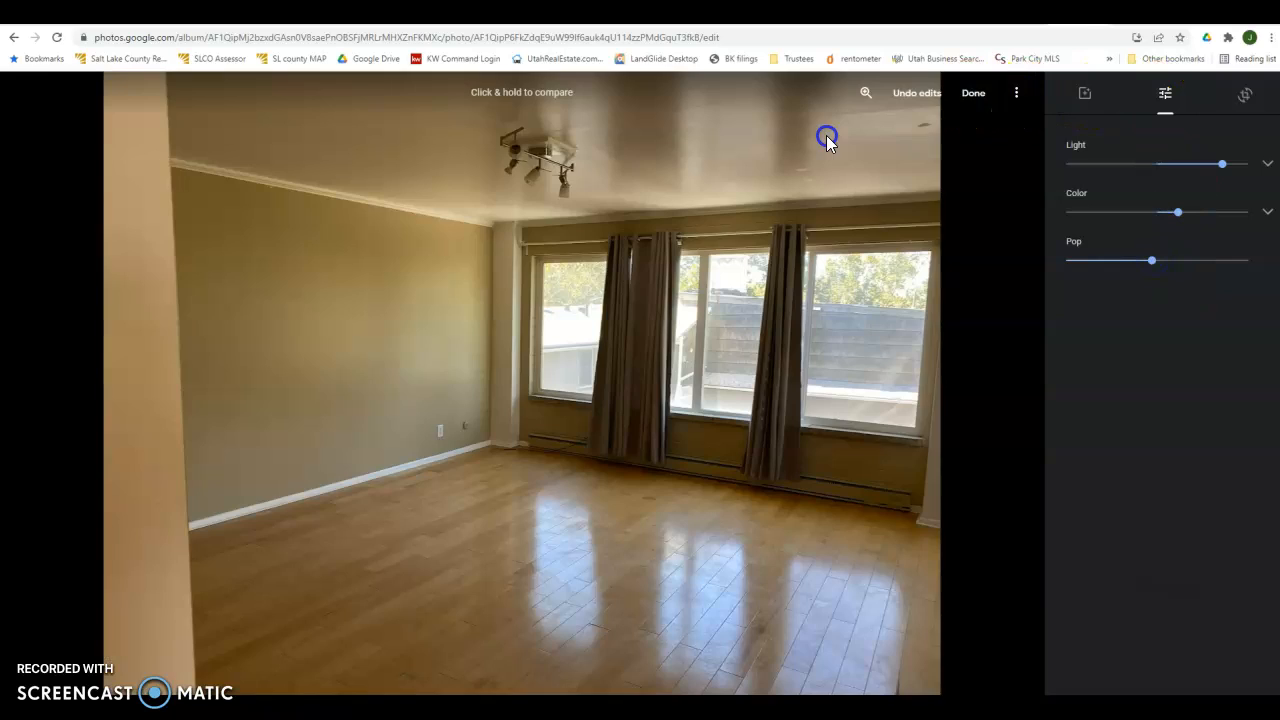
click(826, 140)
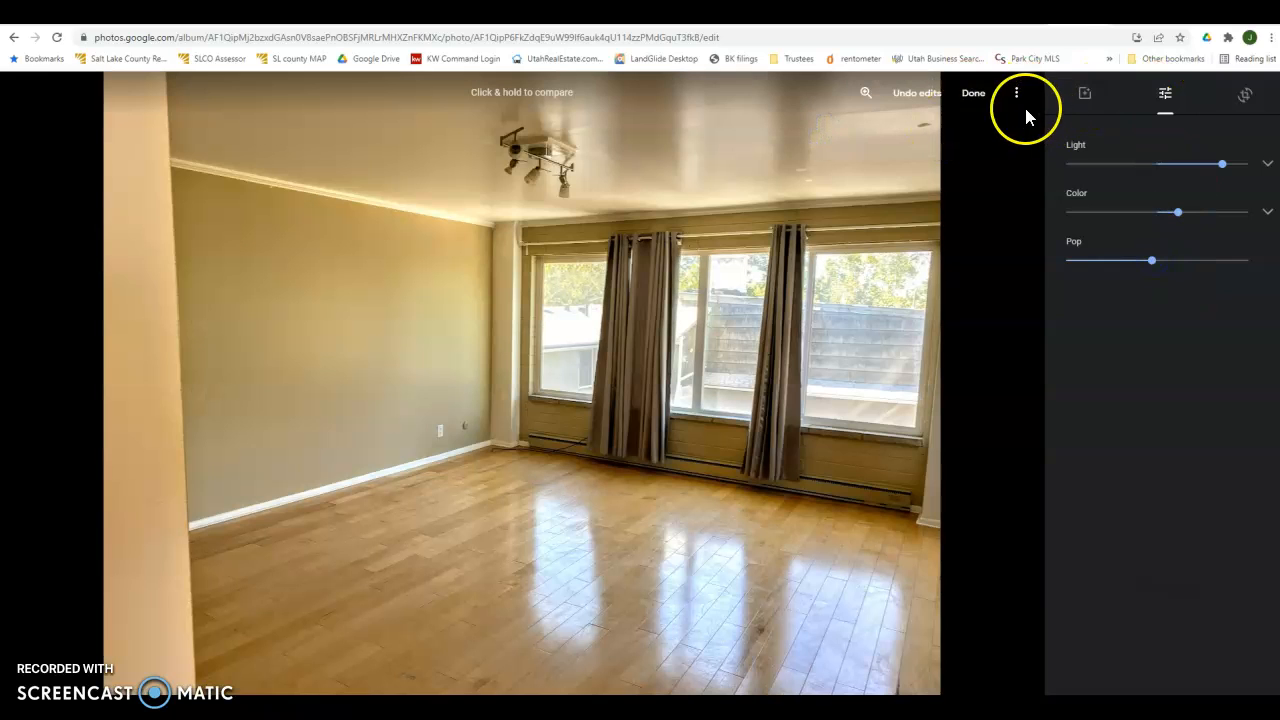
click(976, 94)
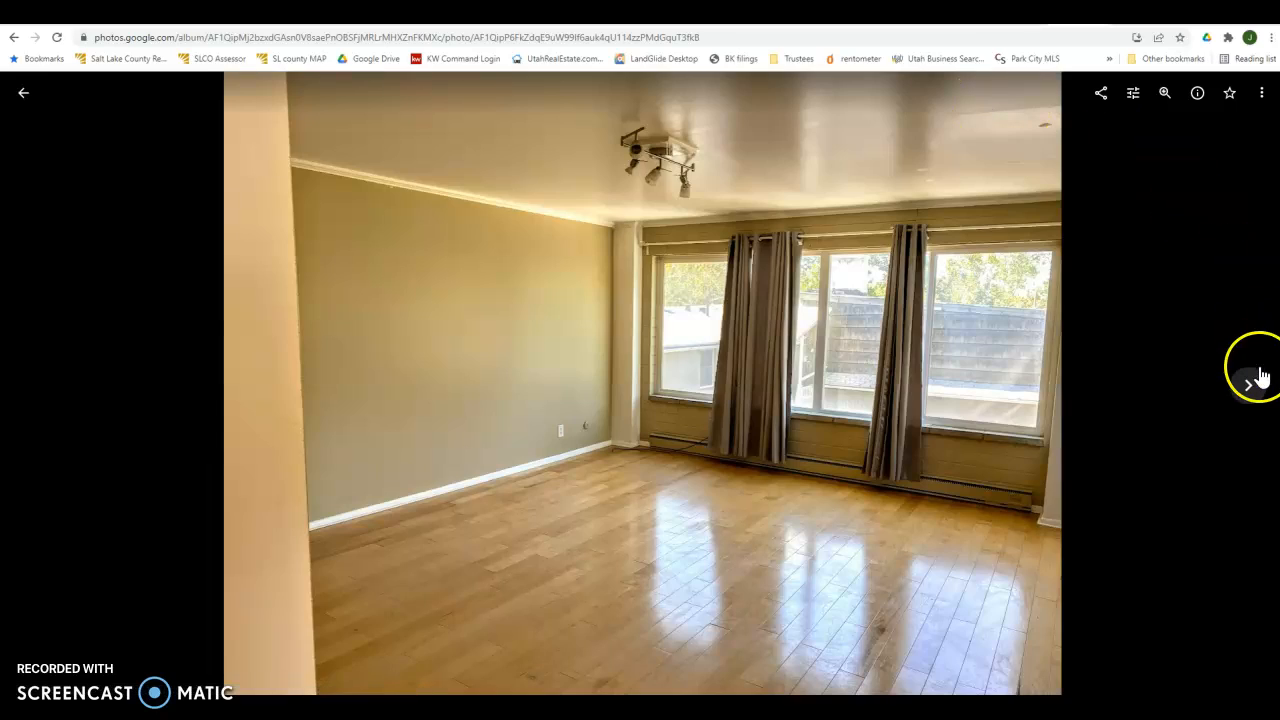
click(1250, 383)
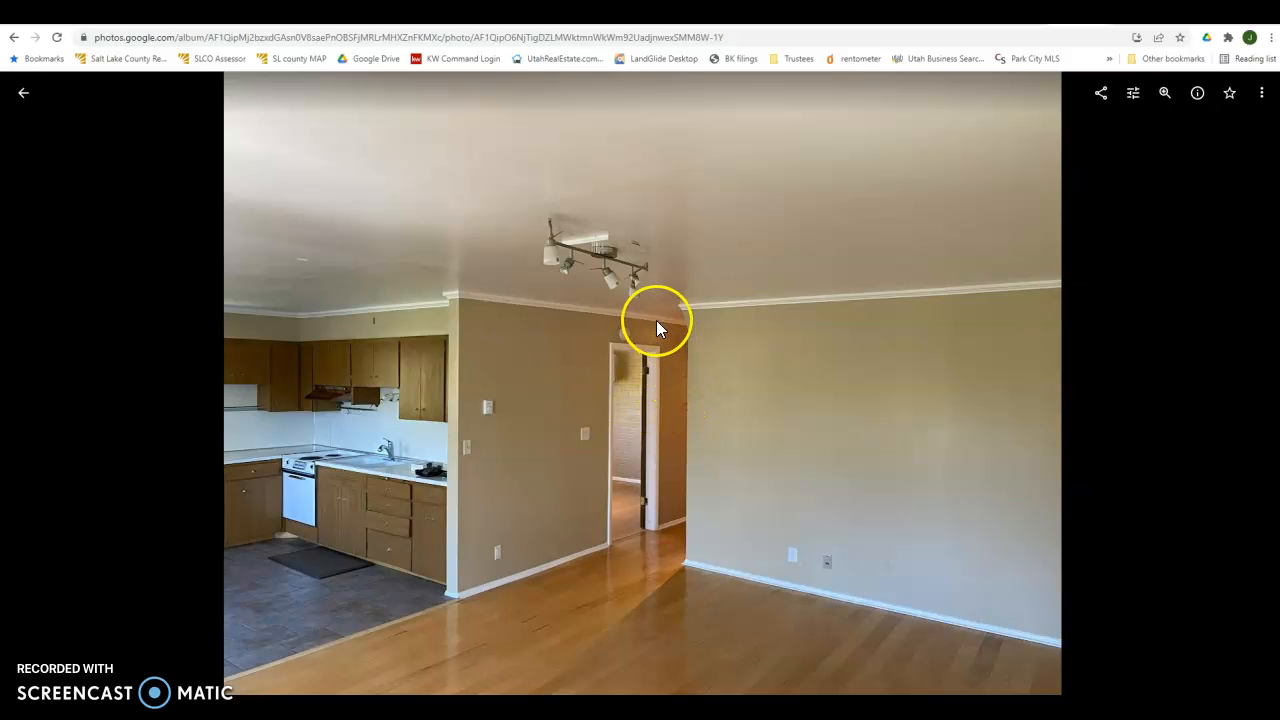
- Edit the kitchen-and-hallway photo with Light near maximum and mid Pop, then compare and move on
click(1133, 98)
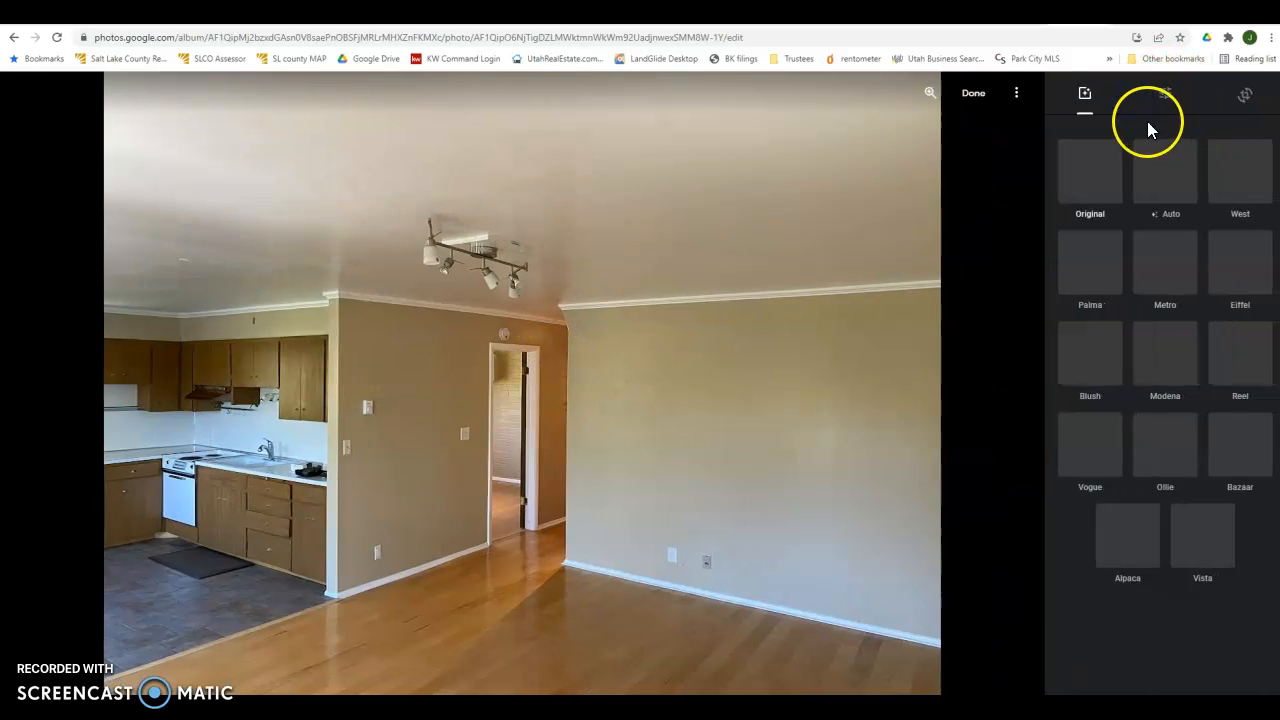
click(1176, 103)
drag(1160, 164, 1213, 168)
click(1081, 267)
drag(1067, 262, 1129, 262)
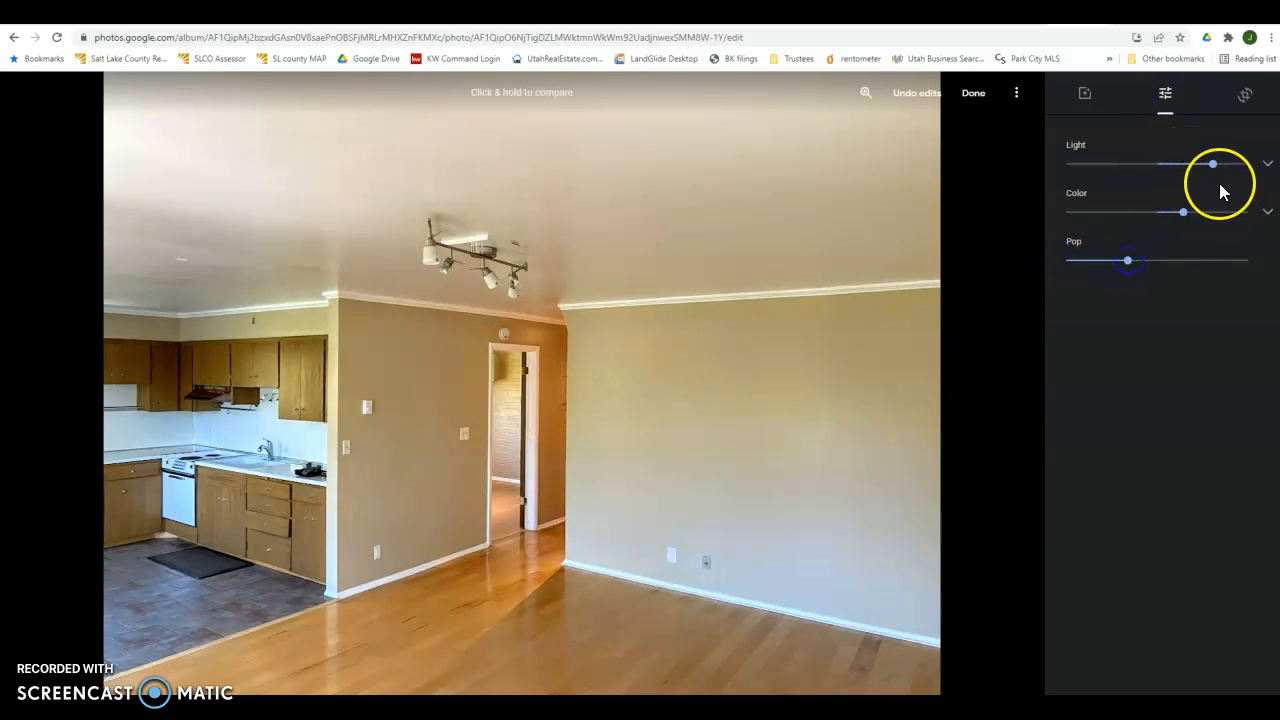
drag(1218, 172, 1229, 172)
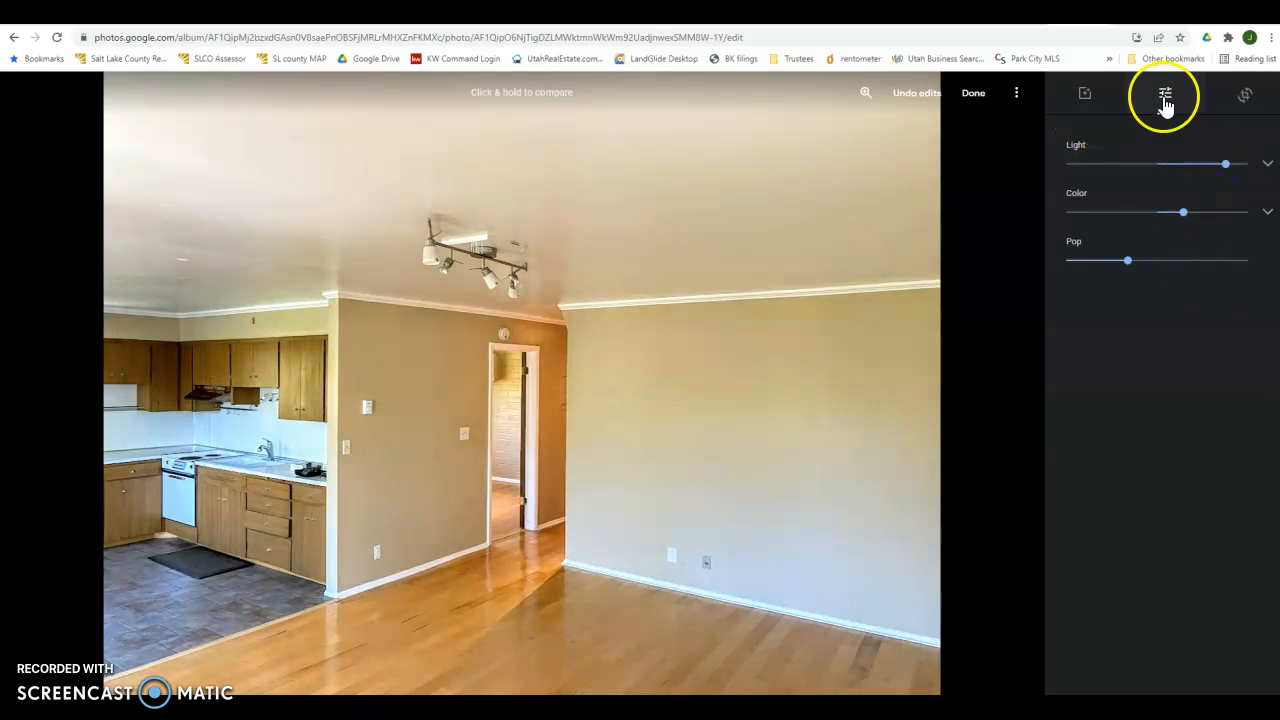
click(876, 188)
key(Right)
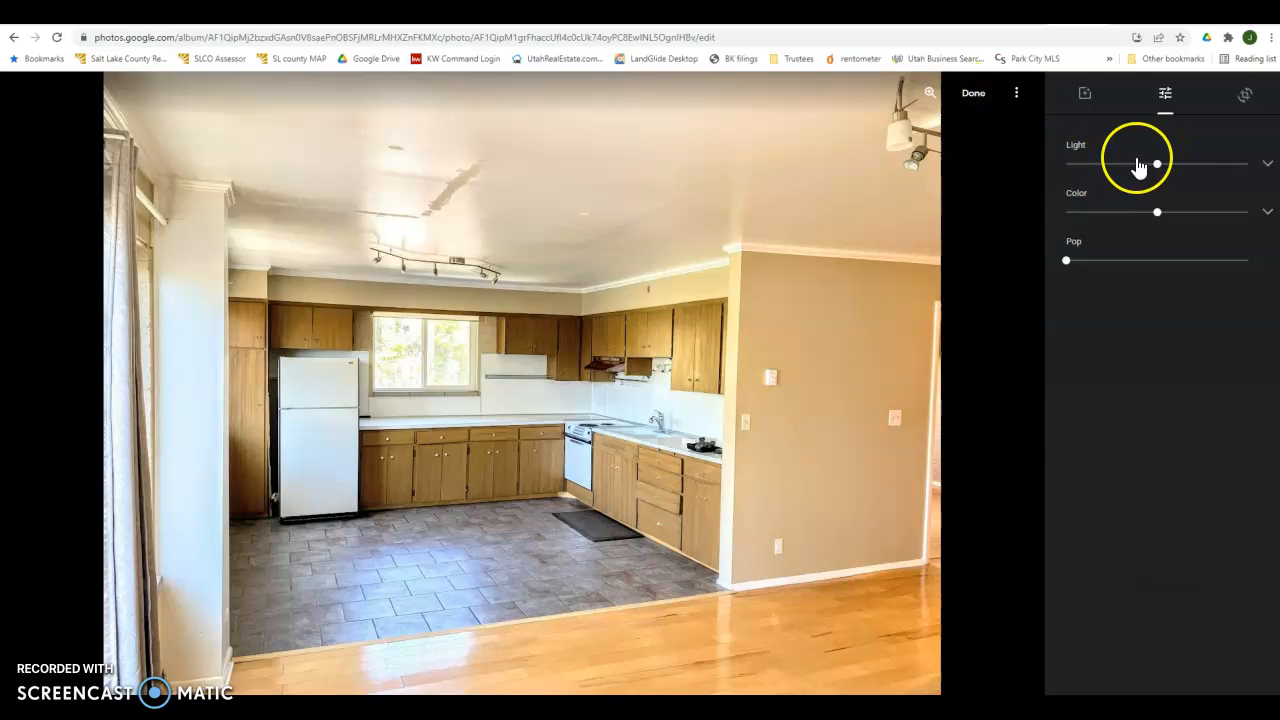
- Brighten the refrigerator kitchen photo: Light near maximum, slightly warmer Color, added Pop
drag(1157, 165, 1219, 172)
drag(1157, 212, 1175, 214)
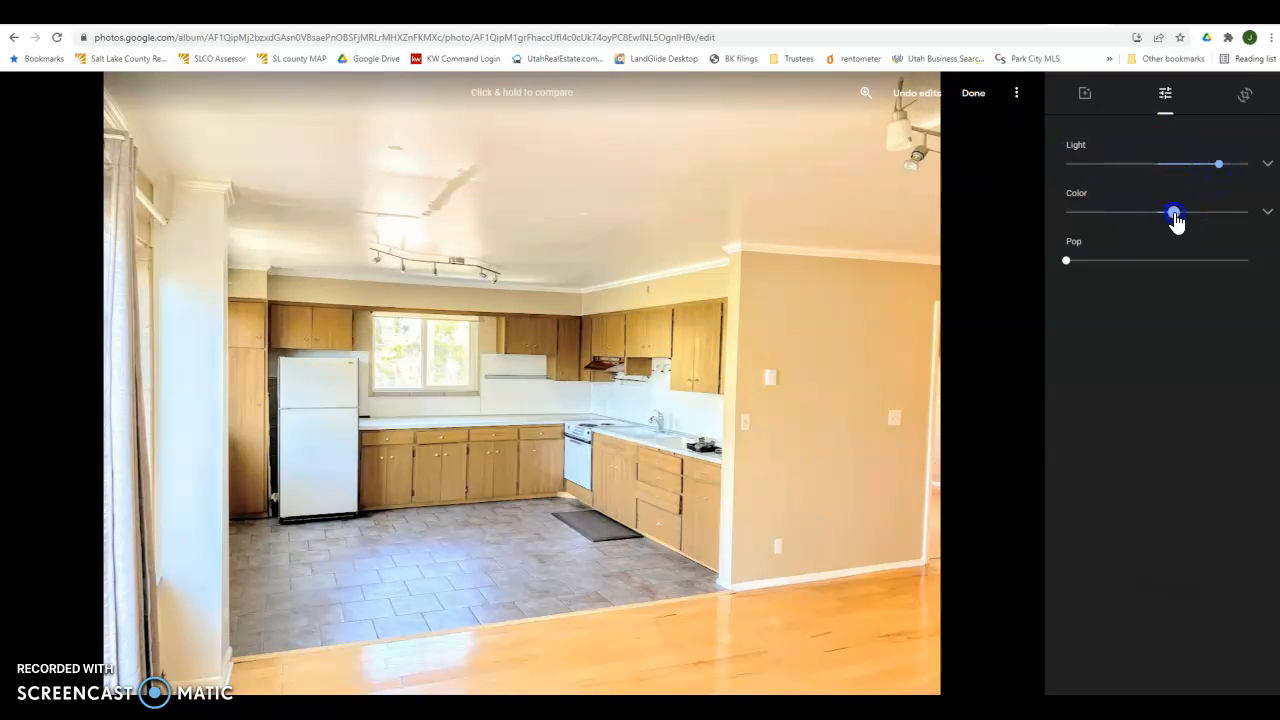
click(1066, 262)
drag(1066, 262, 1146, 262)
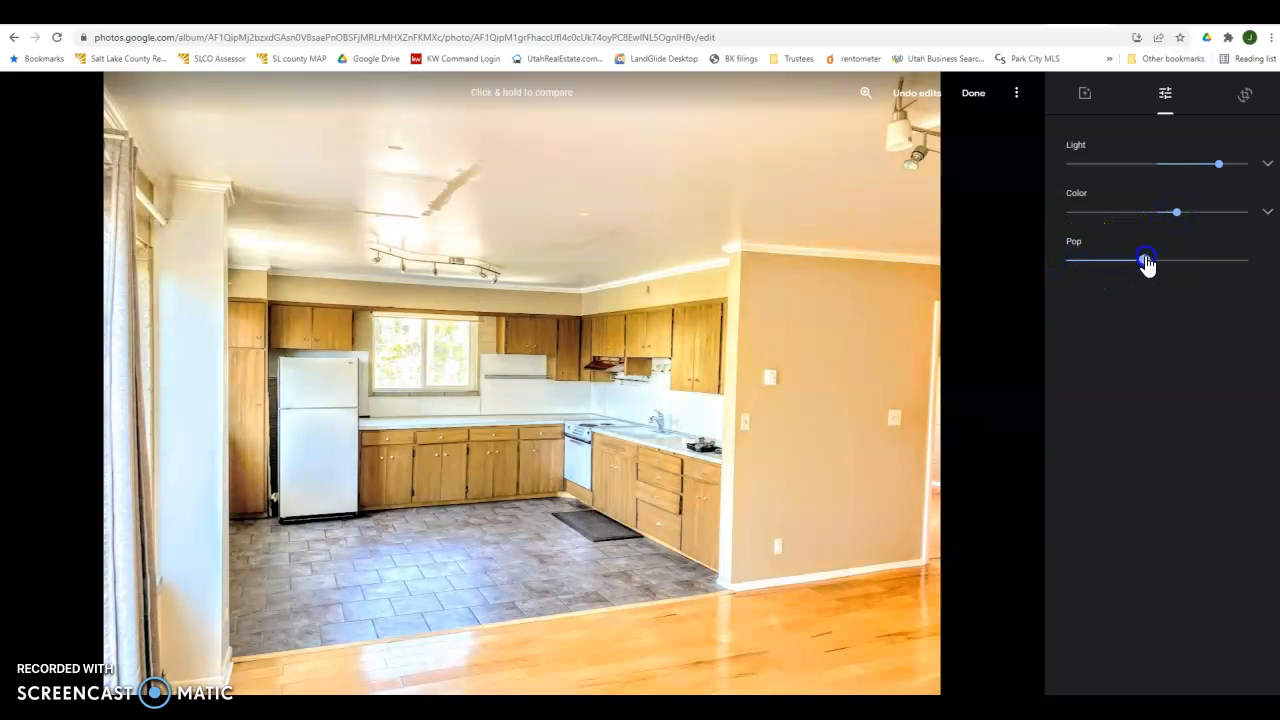
click(1178, 216)
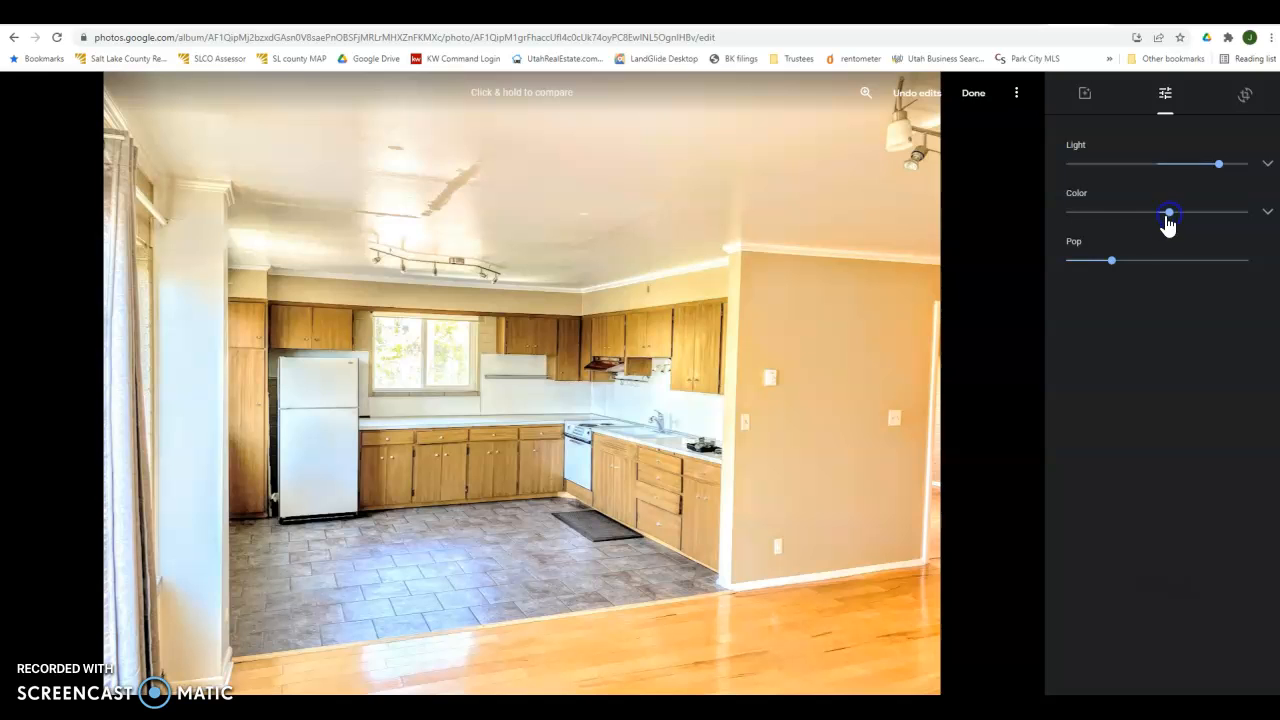
- Compare the kitchen edit with the darker original and save it
click(710, 185)
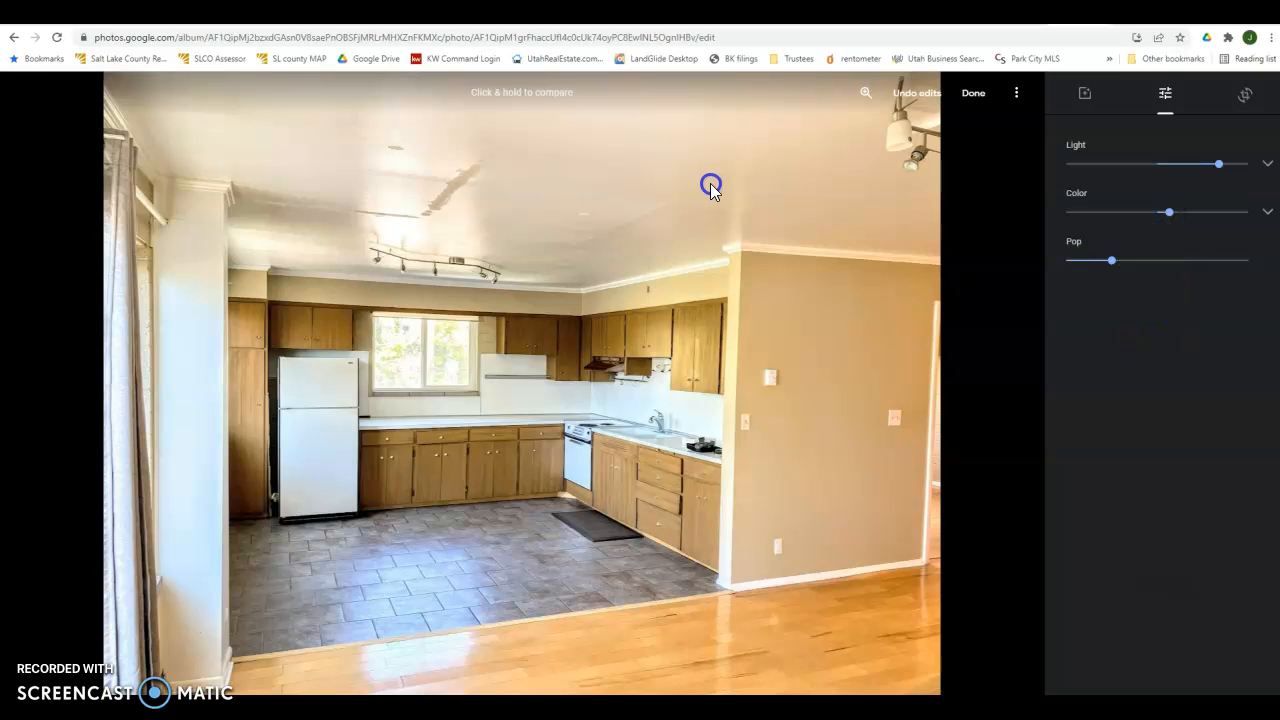
click(710, 185)
click(710, 185)
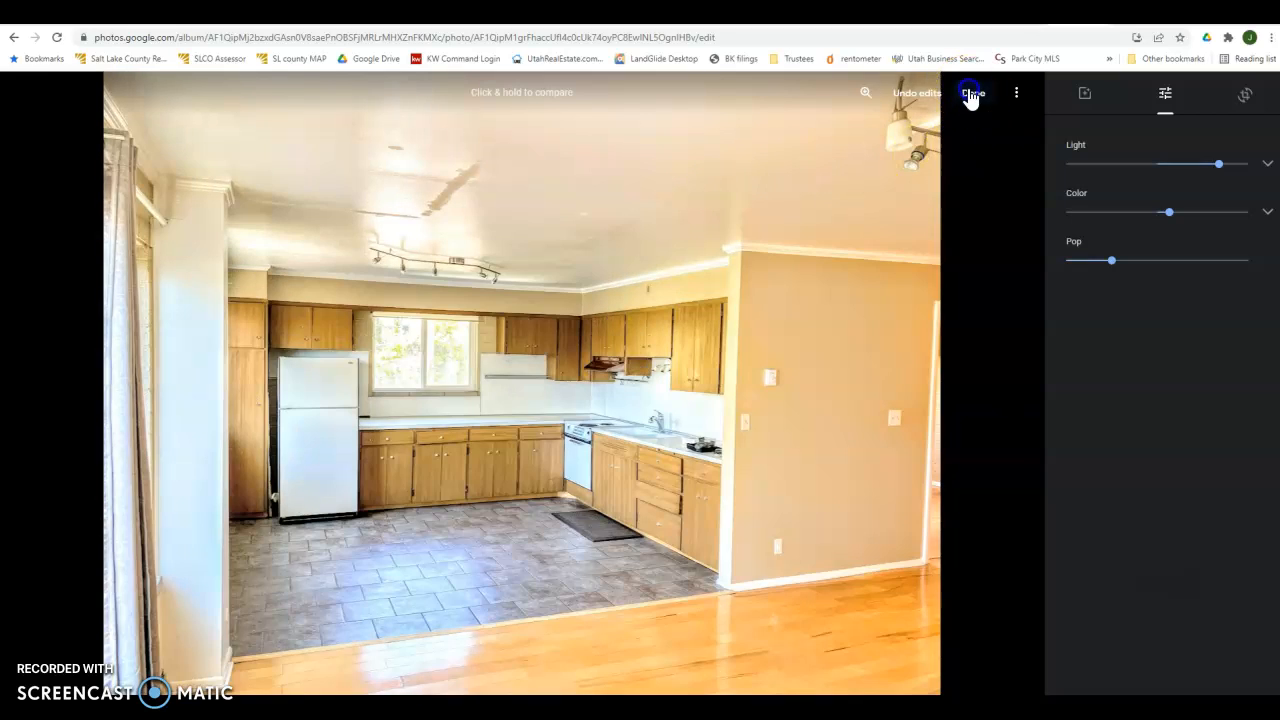
click(971, 93)
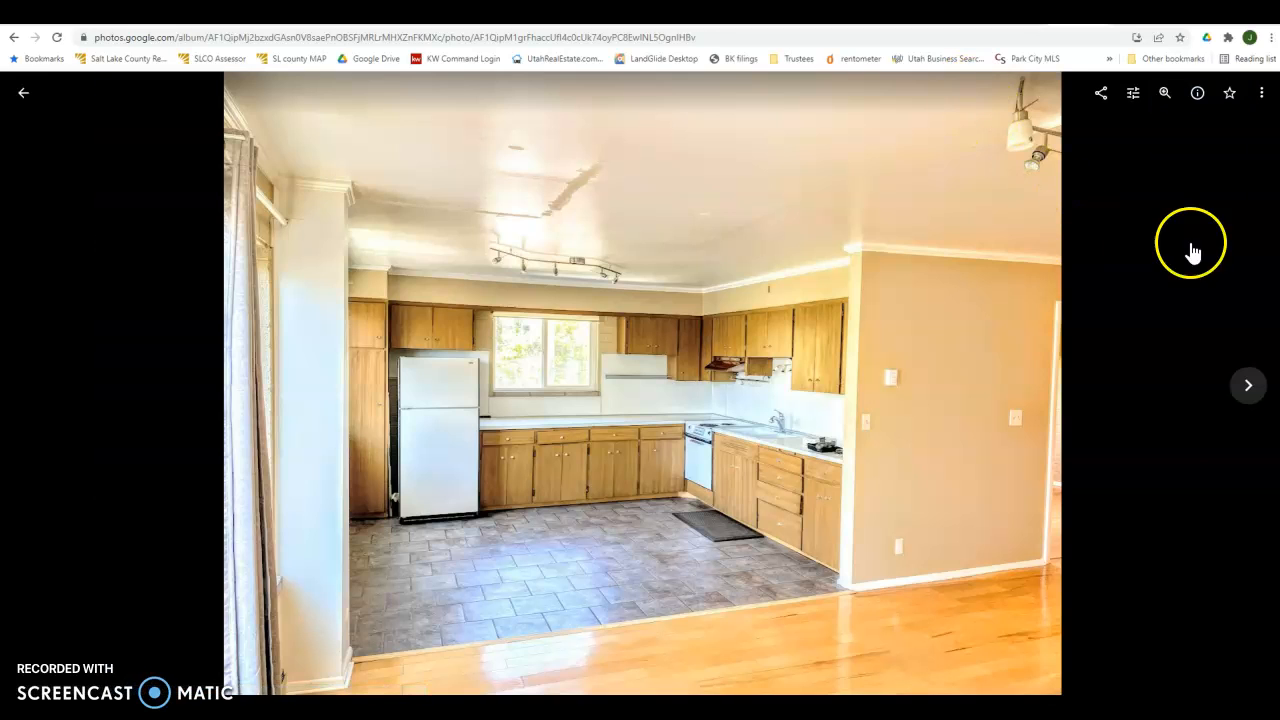
- Reopen the editor, close it unchanged, and advance to the next kitchen photo
click(1133, 94)
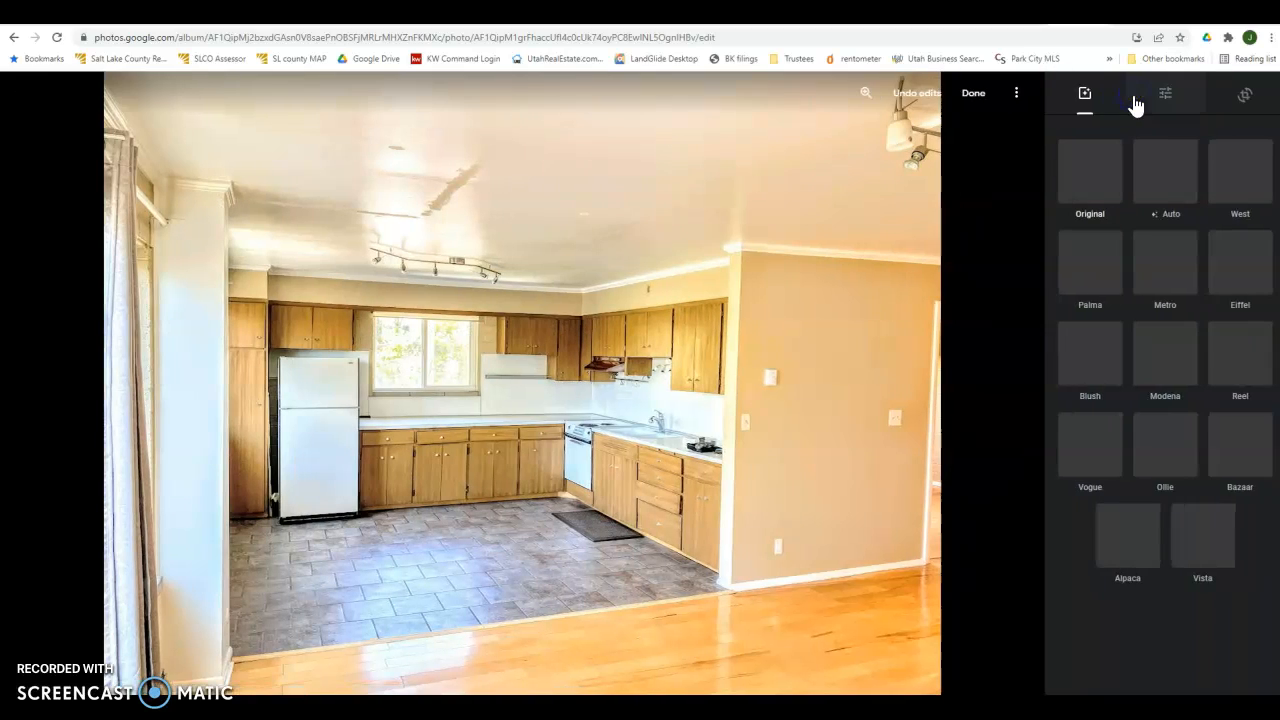
click(1169, 101)
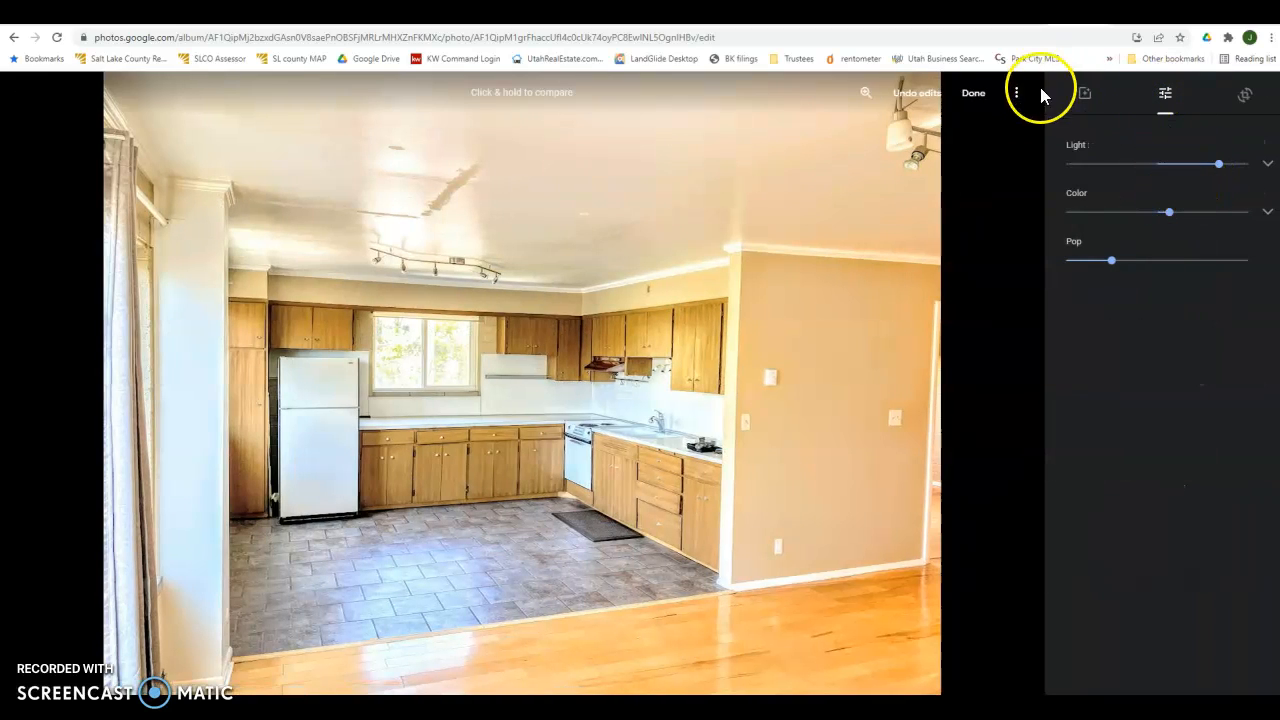
click(974, 96)
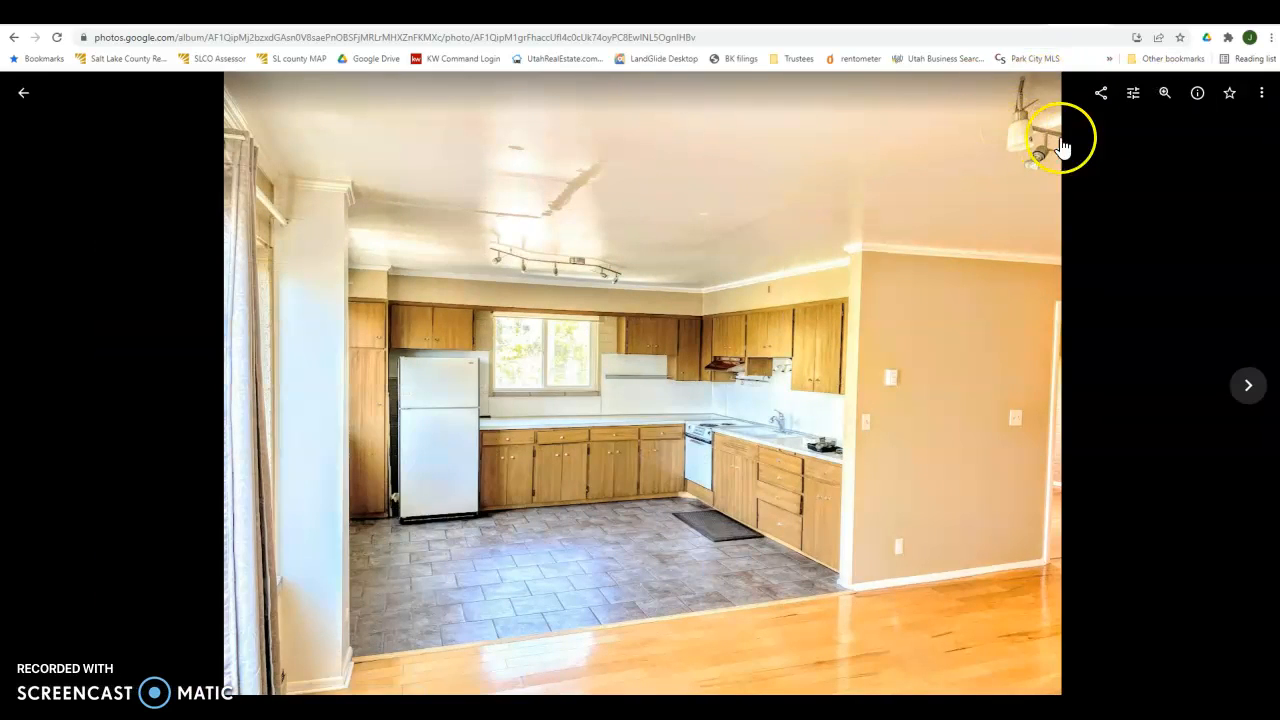
click(1246, 385)
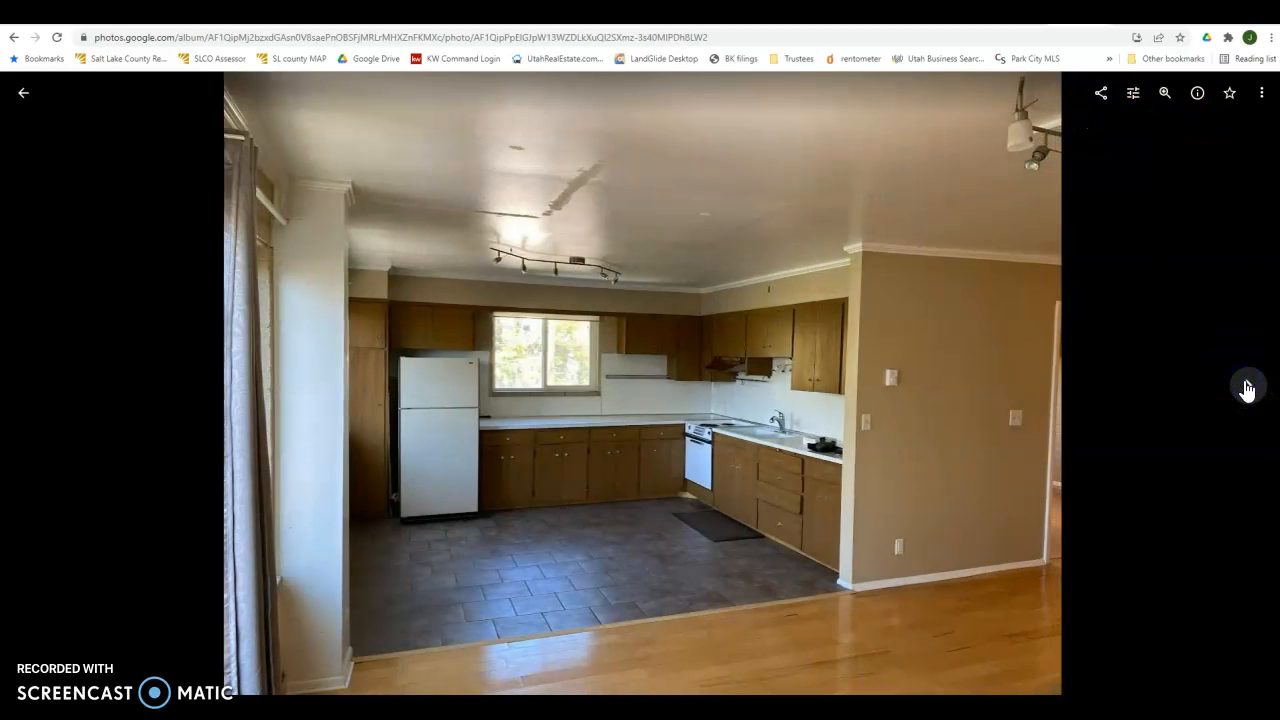
- Brighten the wide kitchen photo: Light near maximum, slightly raised Color, a little Pop
click(1132, 94)
click(1165, 95)
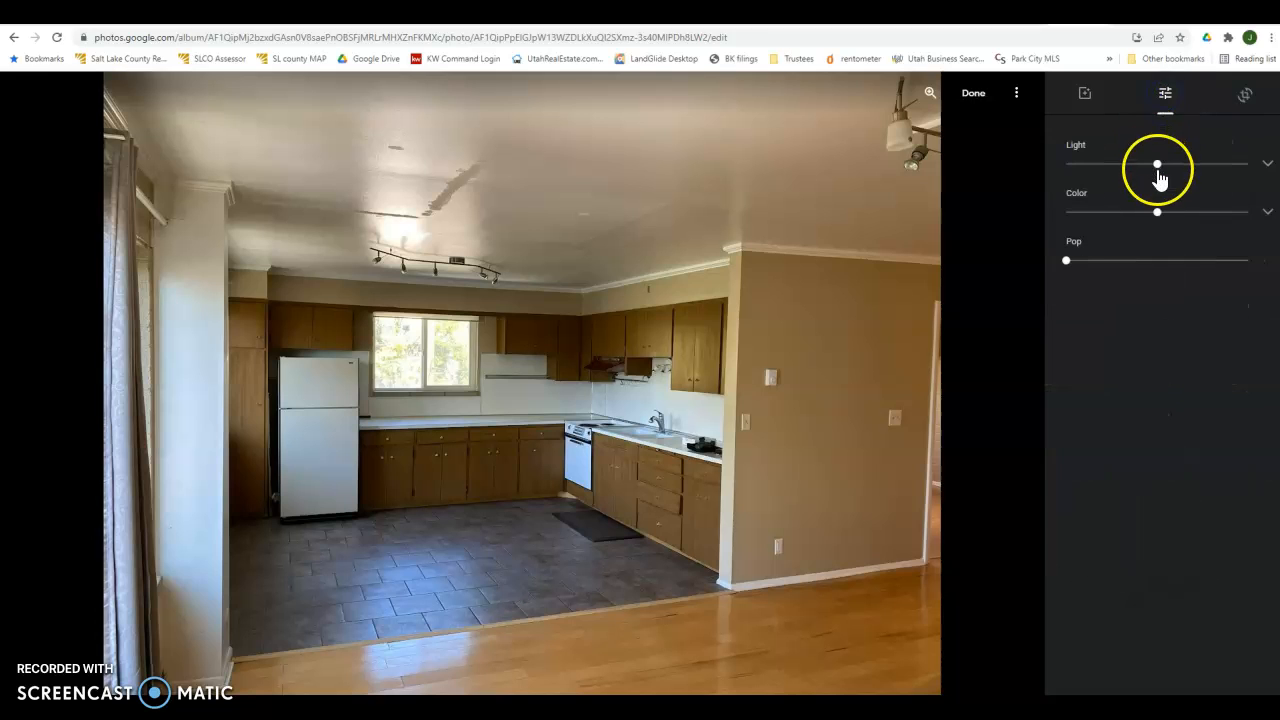
drag(1160, 175, 1248, 172)
click(1155, 212)
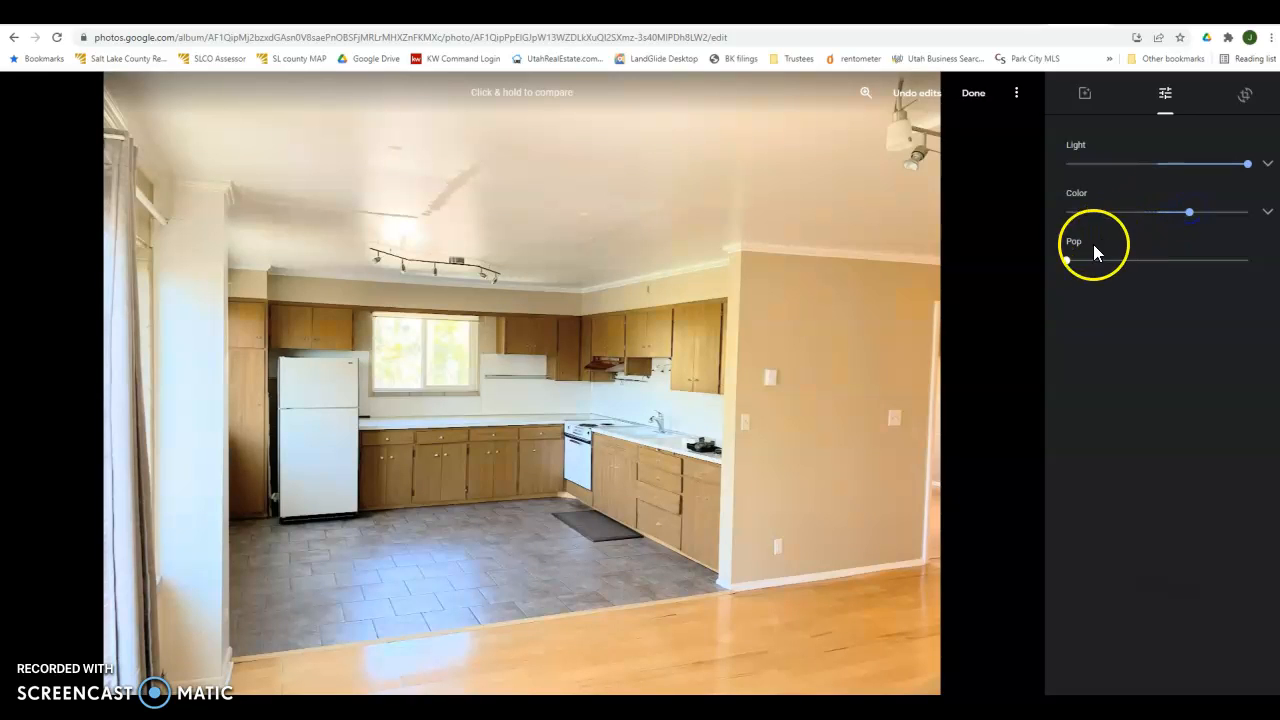
drag(1071, 263, 1133, 265)
click(1190, 214)
- Save the wide kitchen edit and compare it against the original several times
click(995, 107)
click(766, 228)
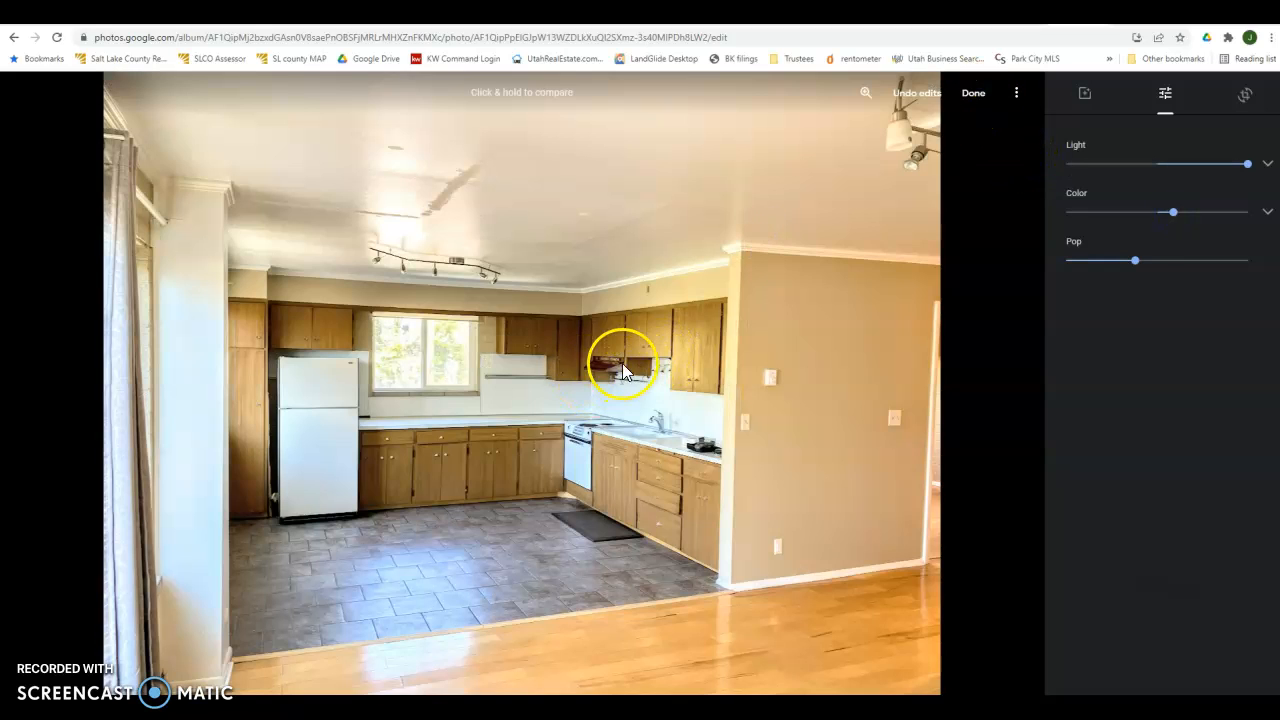
click(715, 343)
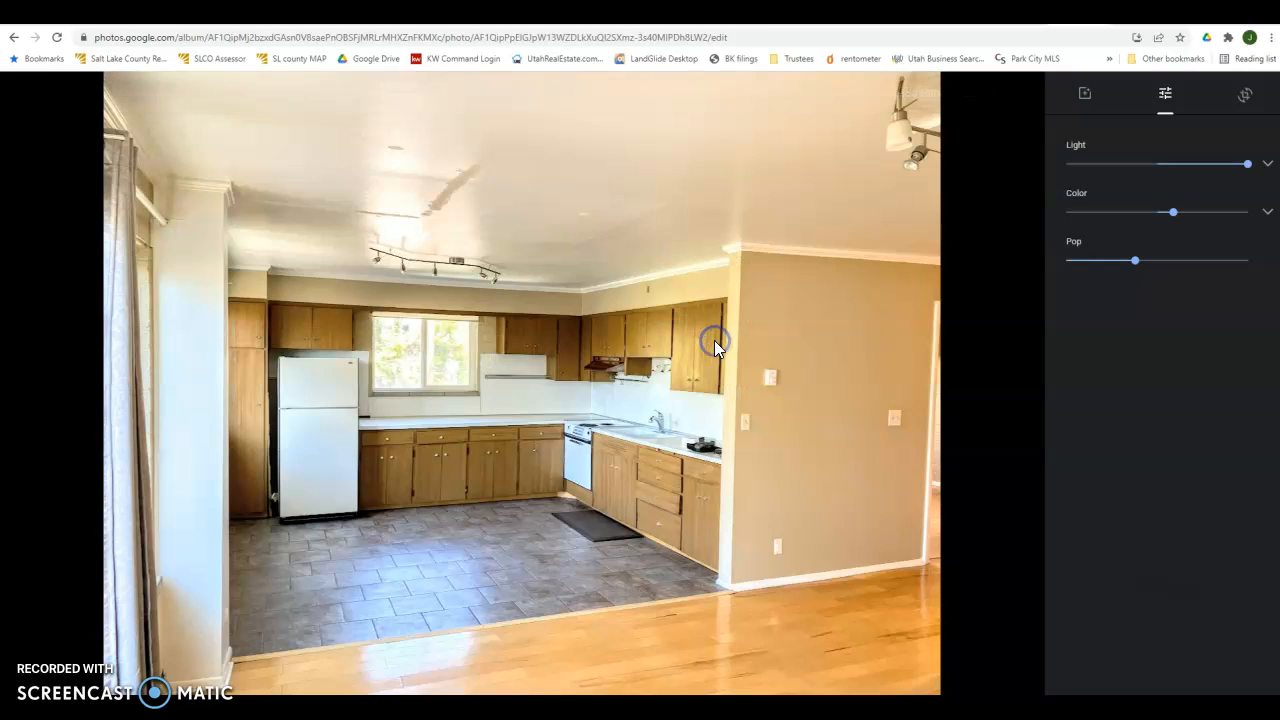
click(715, 343)
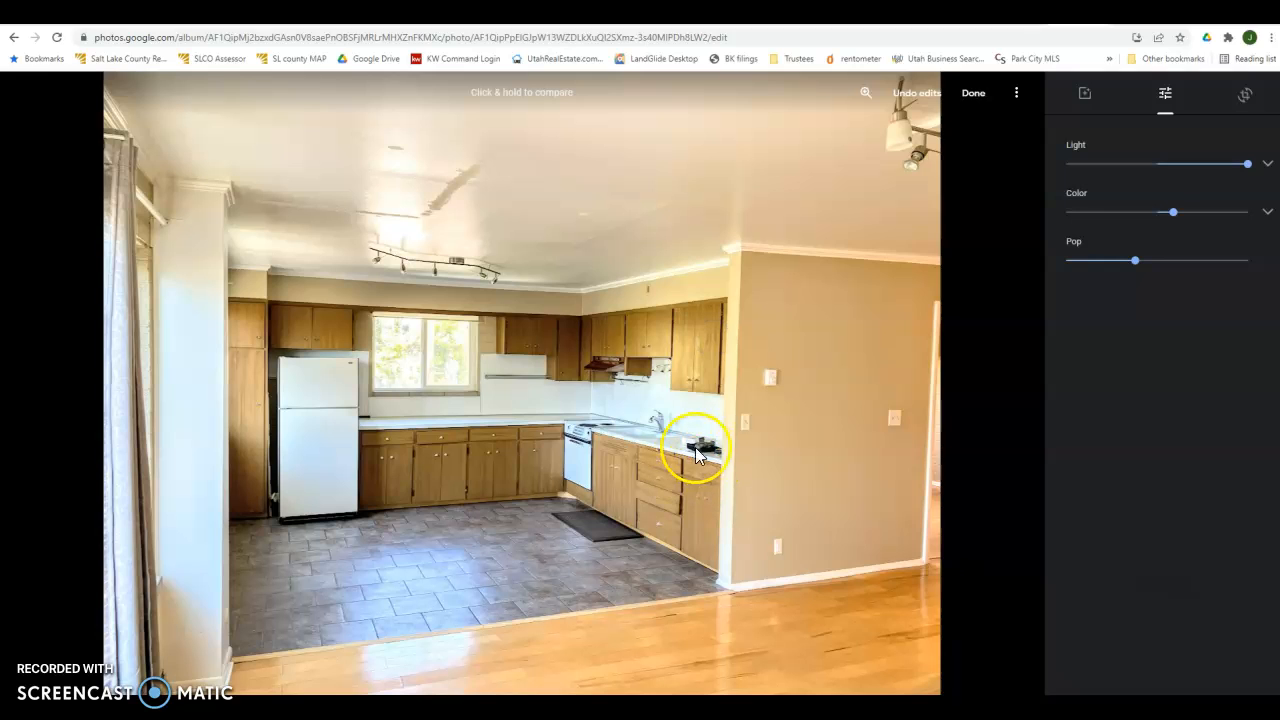
click(686, 455)
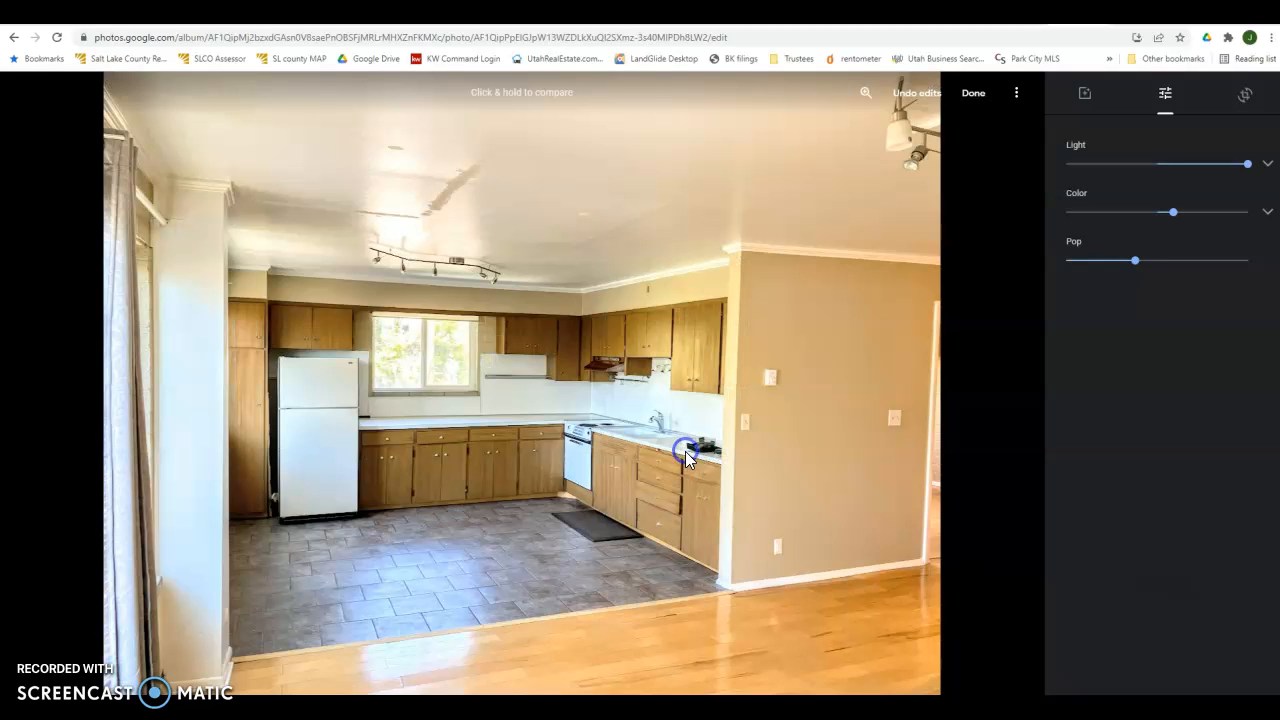
click(314, 438)
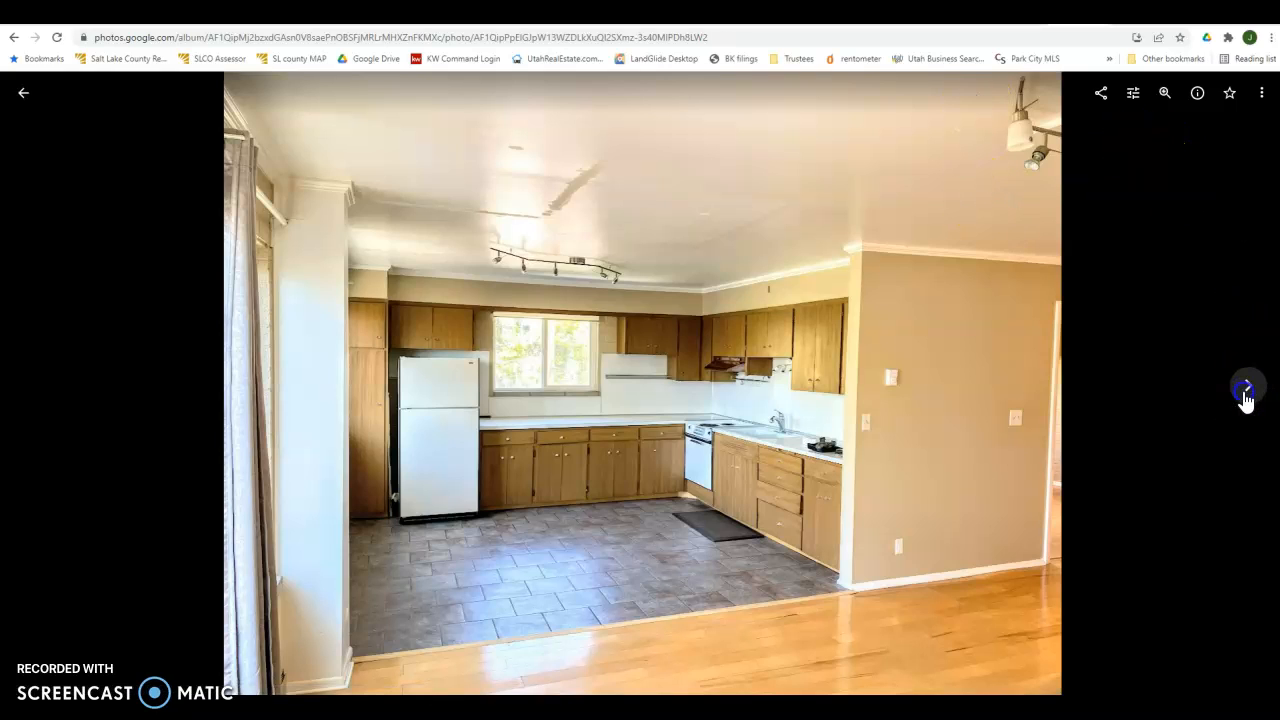
- On the next fridge-and-stove photo, set Light near maximum and raise Color, then return to the album grid
click(1246, 388)
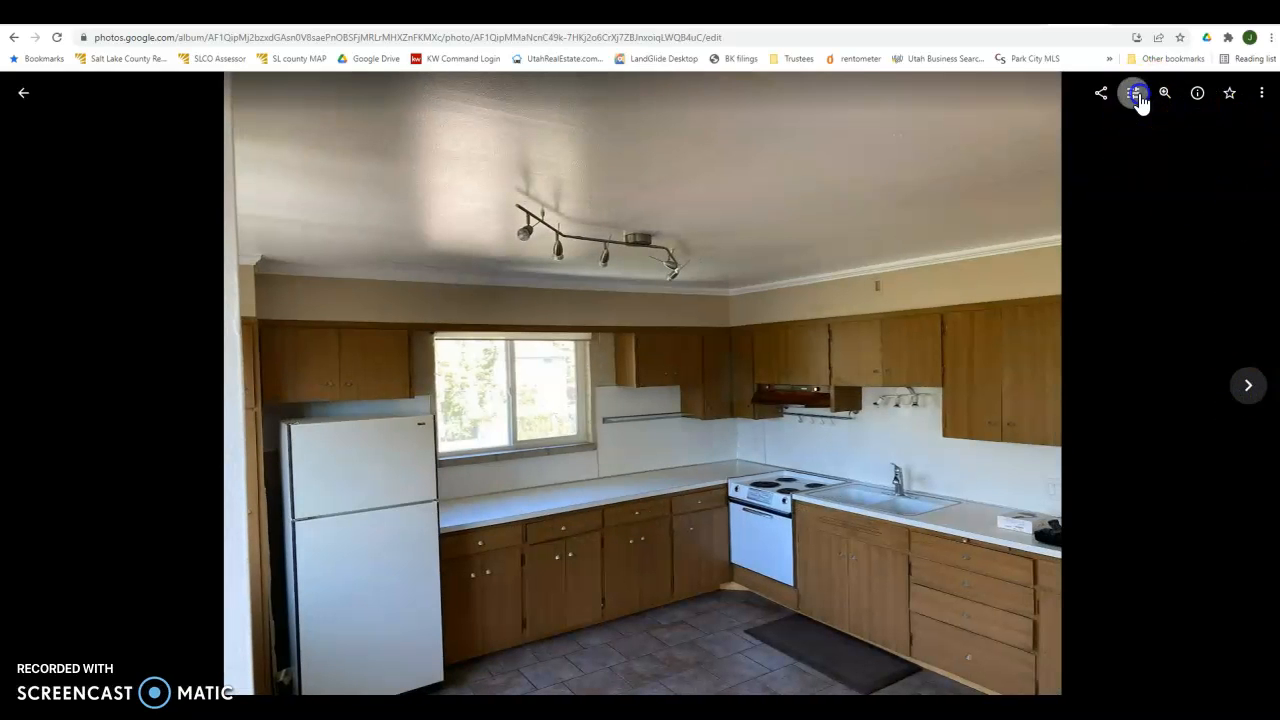
click(1138, 98)
click(1166, 100)
drag(1157, 163, 1222, 173)
click(1159, 212)
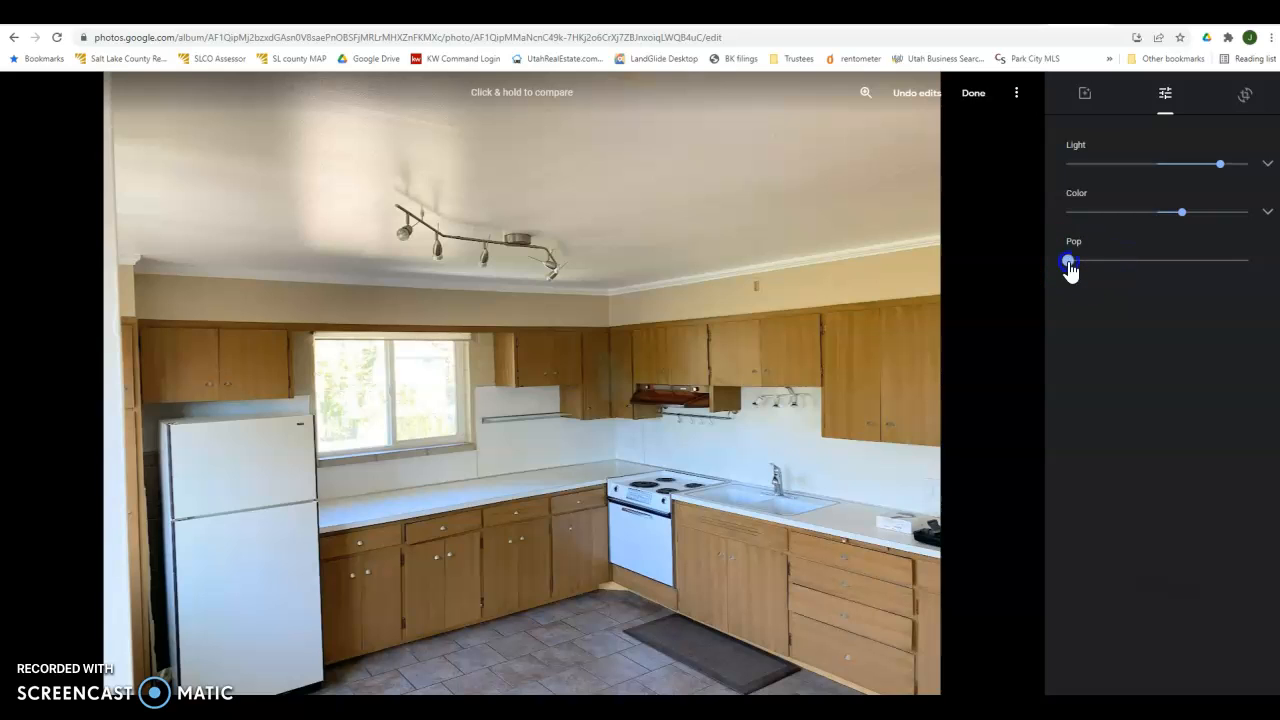
click(1212, 178)
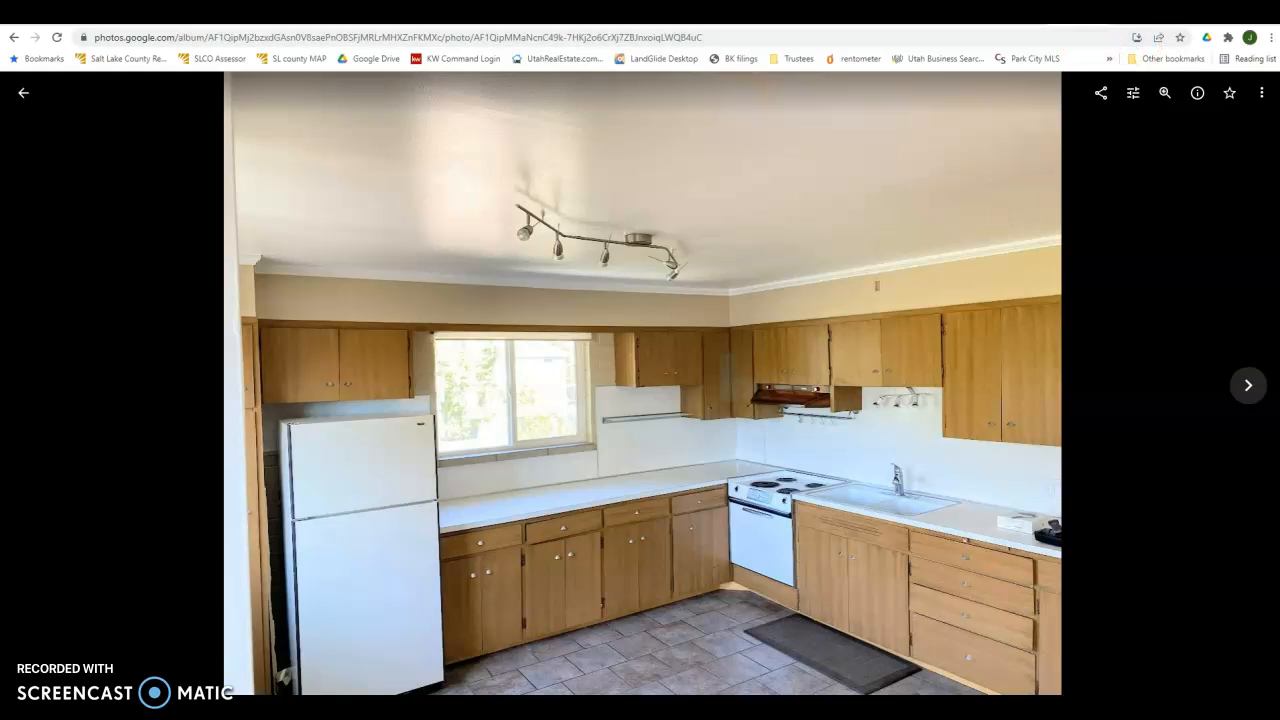
click(23, 93)
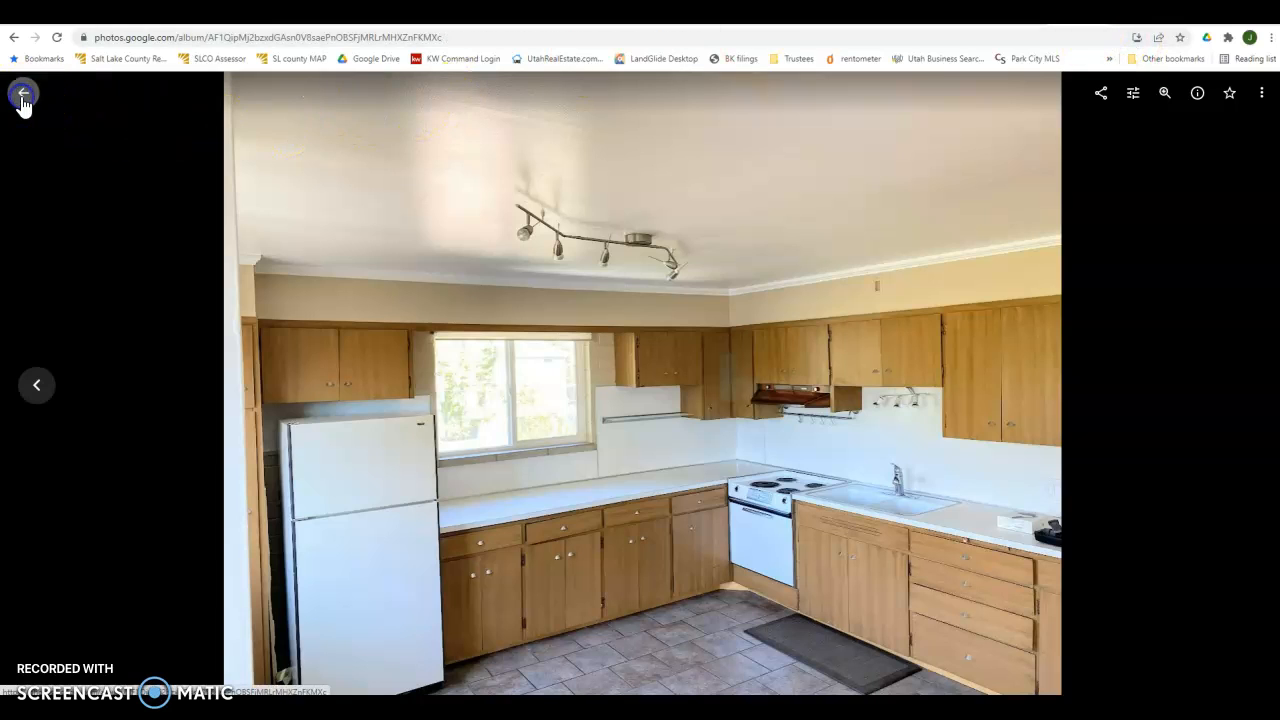
- Select the eight photos in the album's top two rows
scroll(605, 345, up, 10)
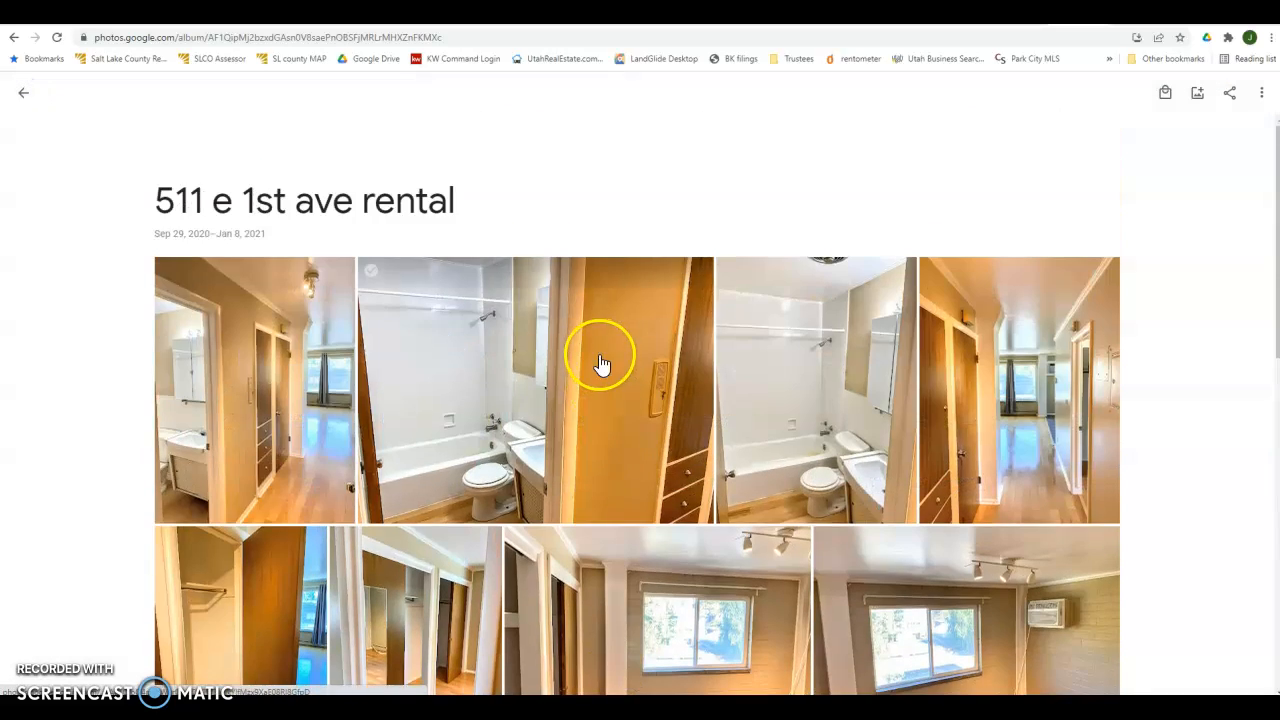
click(167, 272)
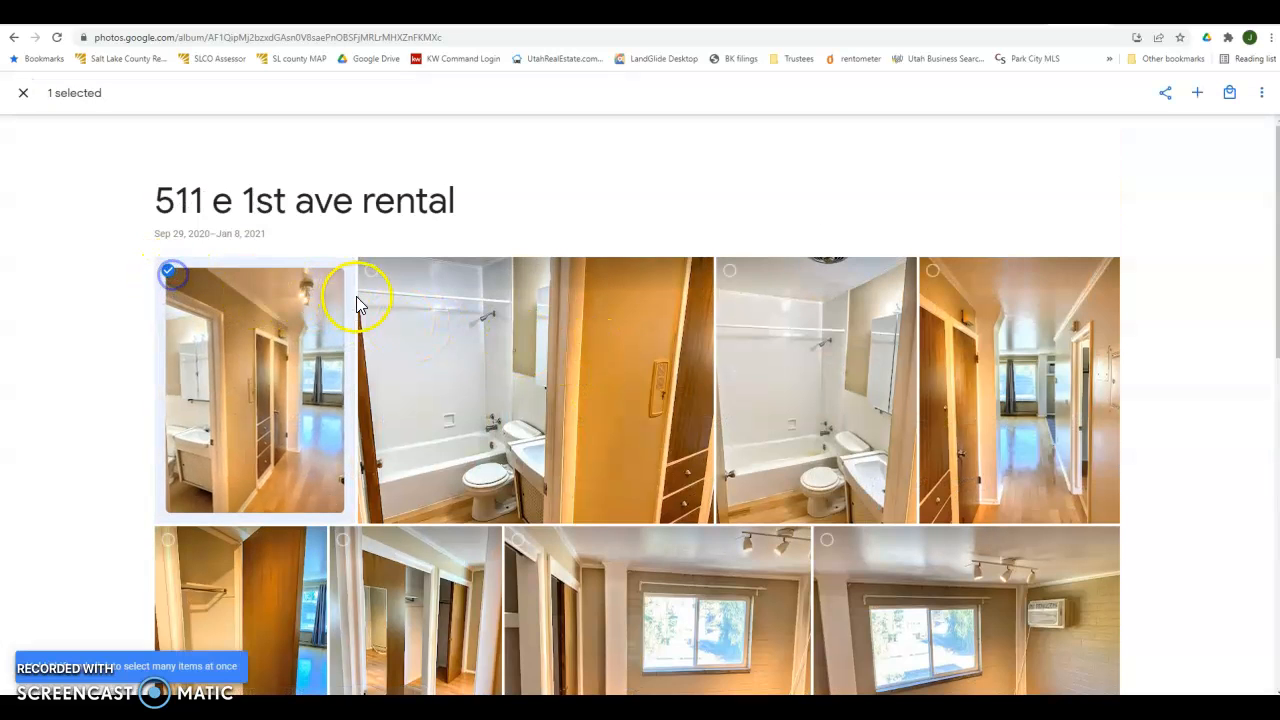
click(415, 298)
click(768, 340)
click(968, 352)
click(974, 590)
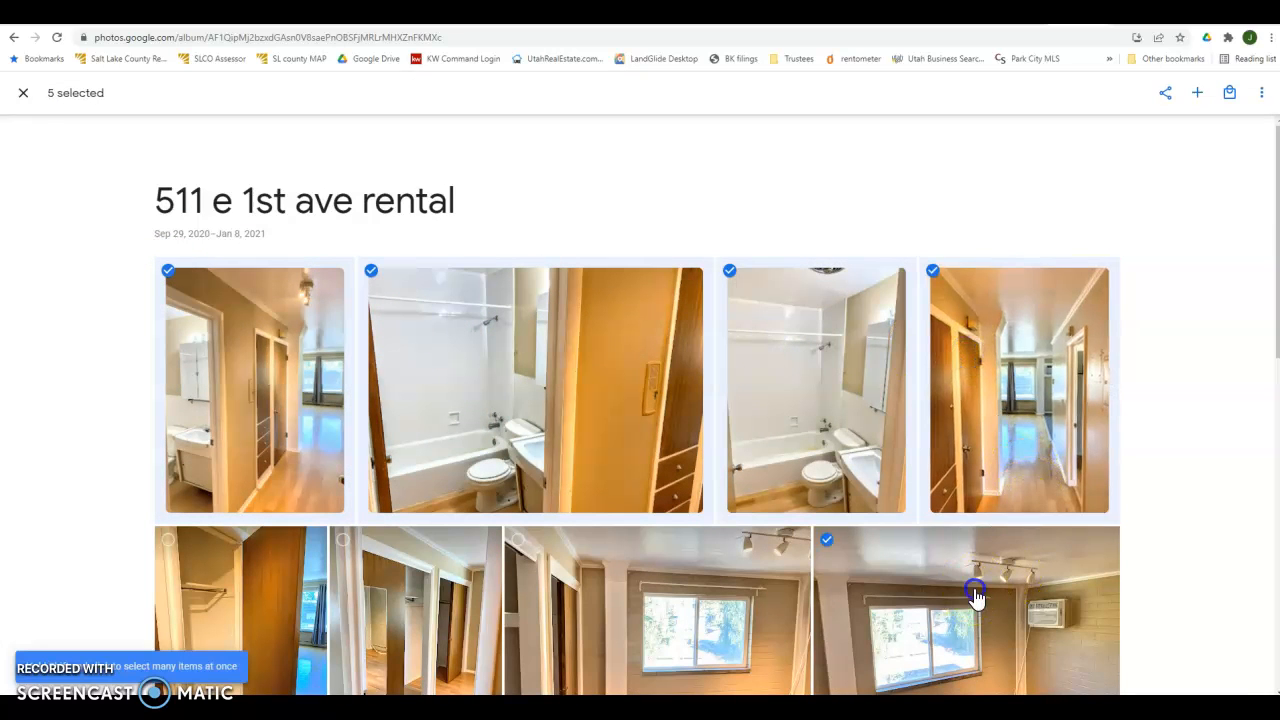
click(591, 595)
click(363, 591)
click(217, 591)
- Add the bedroom-doors, living-room and three kitchen photos to the selection
scroll(251, 563, down, 3)
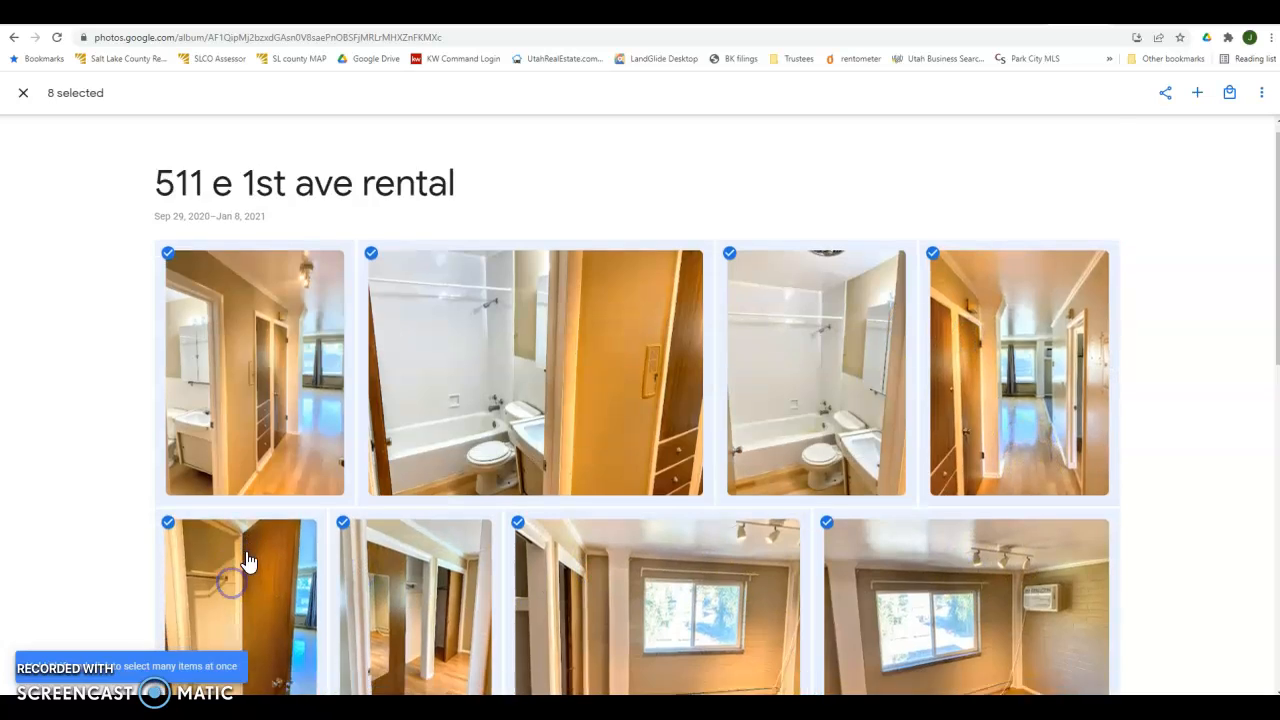
scroll(240, 502, down, 2)
click(250, 420)
click(600, 412)
click(940, 360)
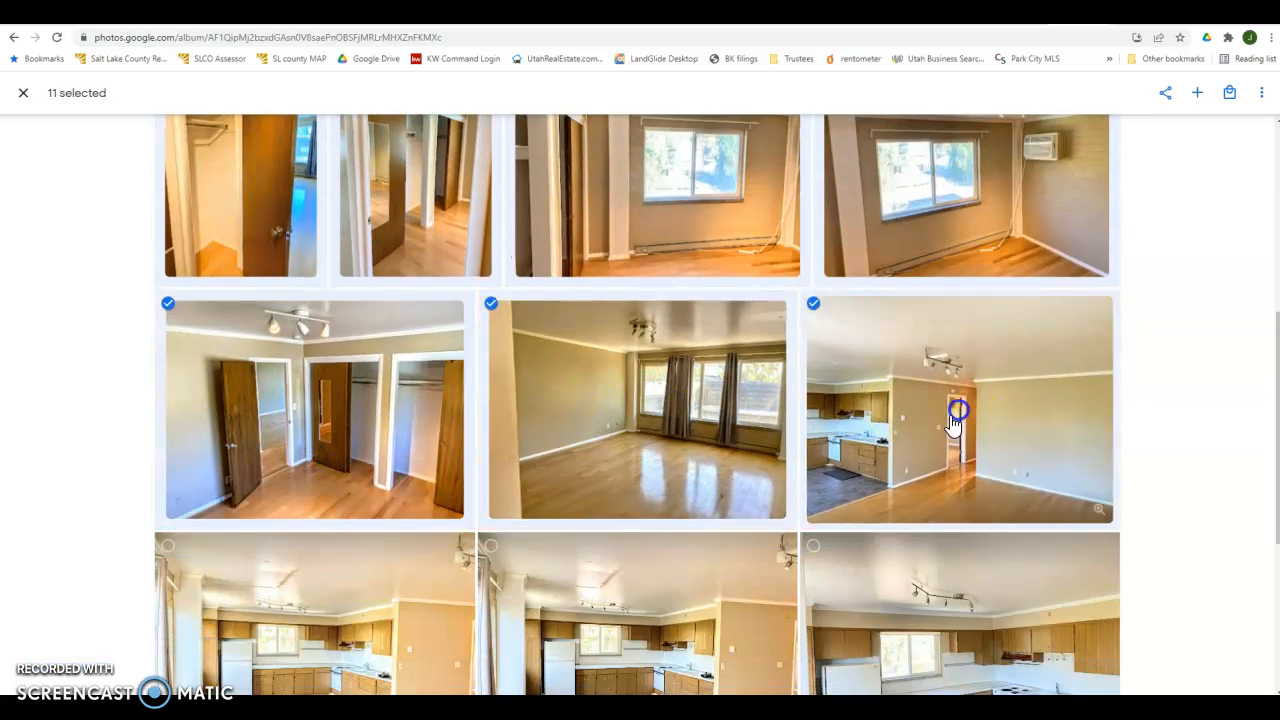
scroll(936, 446, down, 3)
click(938, 445)
click(600, 415)
click(349, 388)
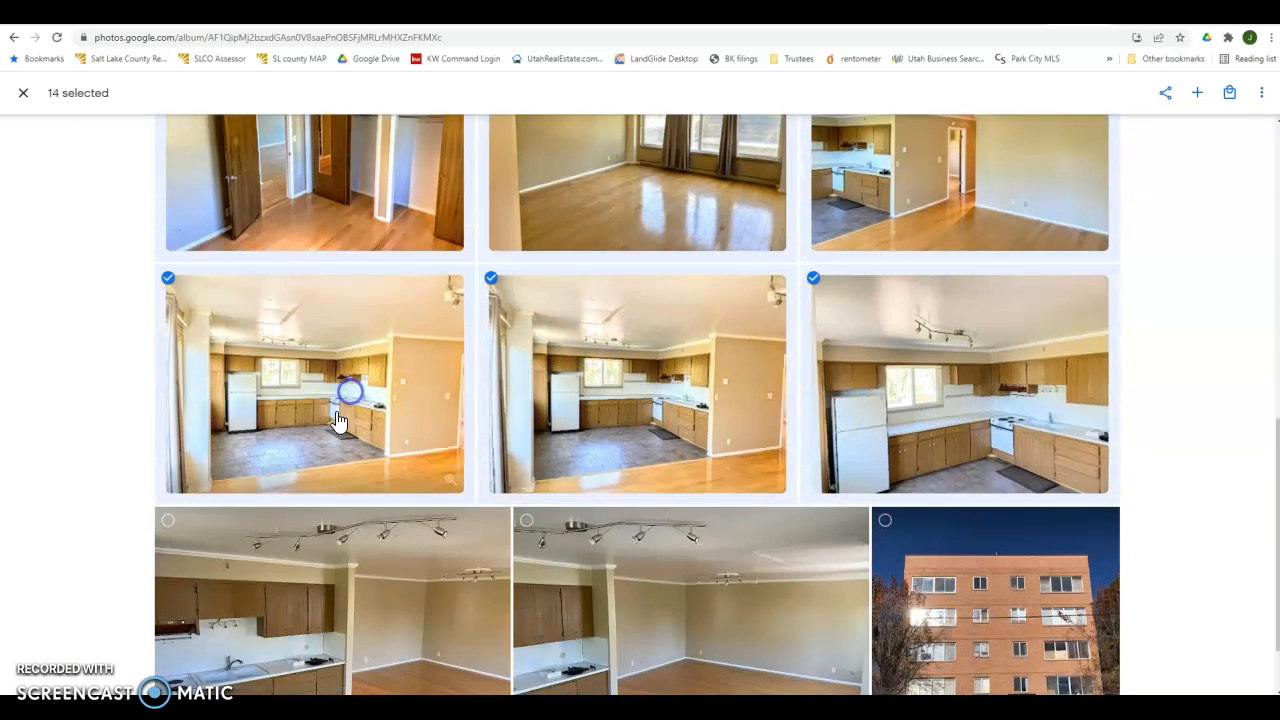
- Add the three bottom-row photos, including the apartment building, completing all 17
scroll(446, 502, down, 2)
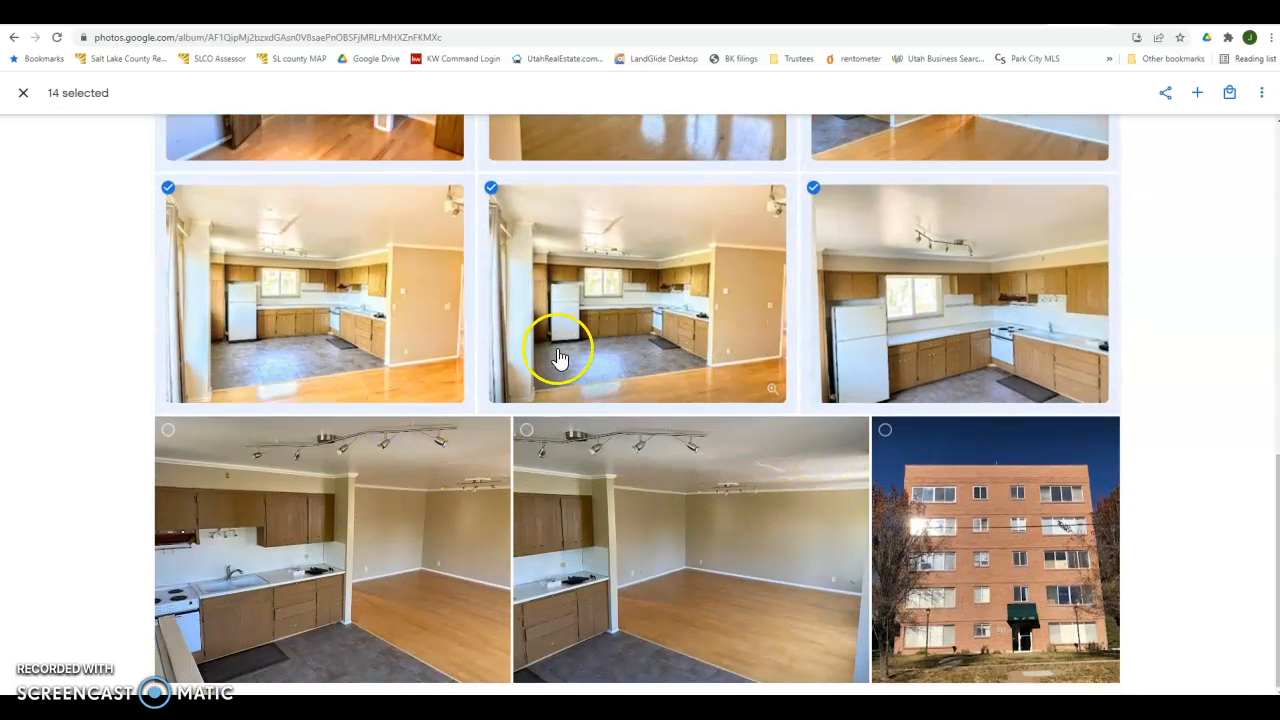
click(910, 497)
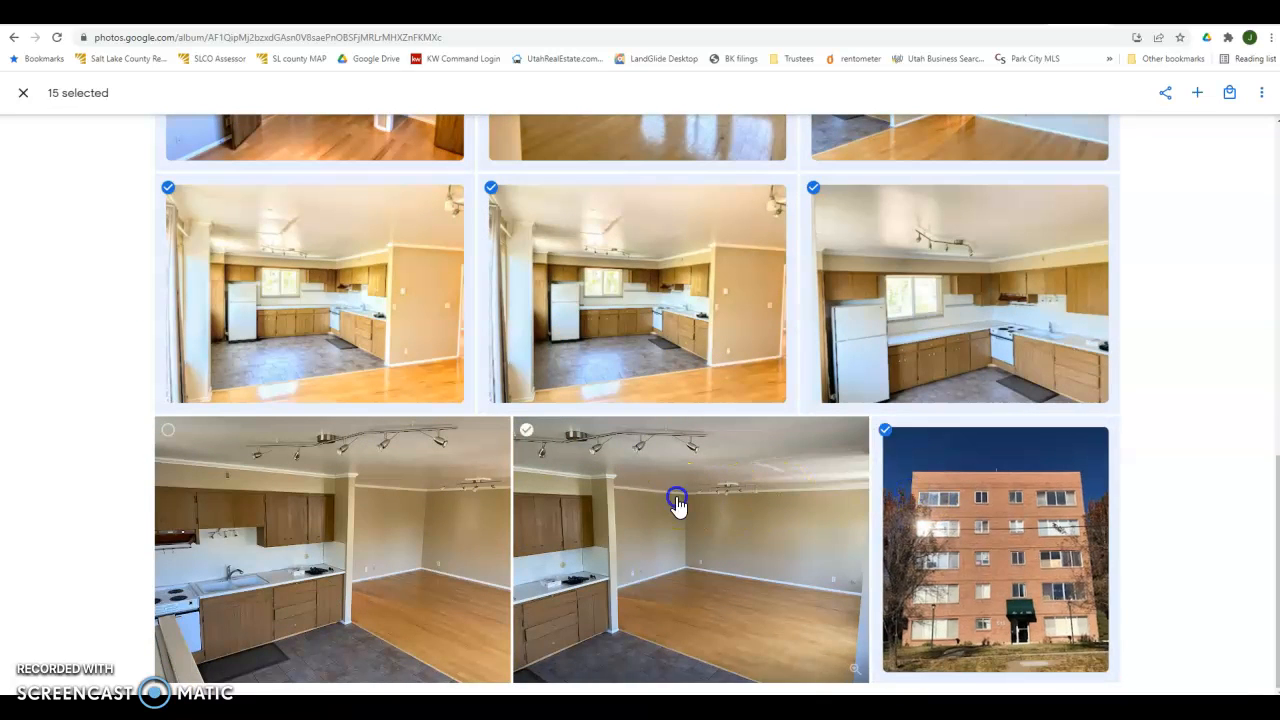
click(677, 500)
click(364, 505)
scroll(558, 362, up, 5)
scroll(558, 362, up, 4)
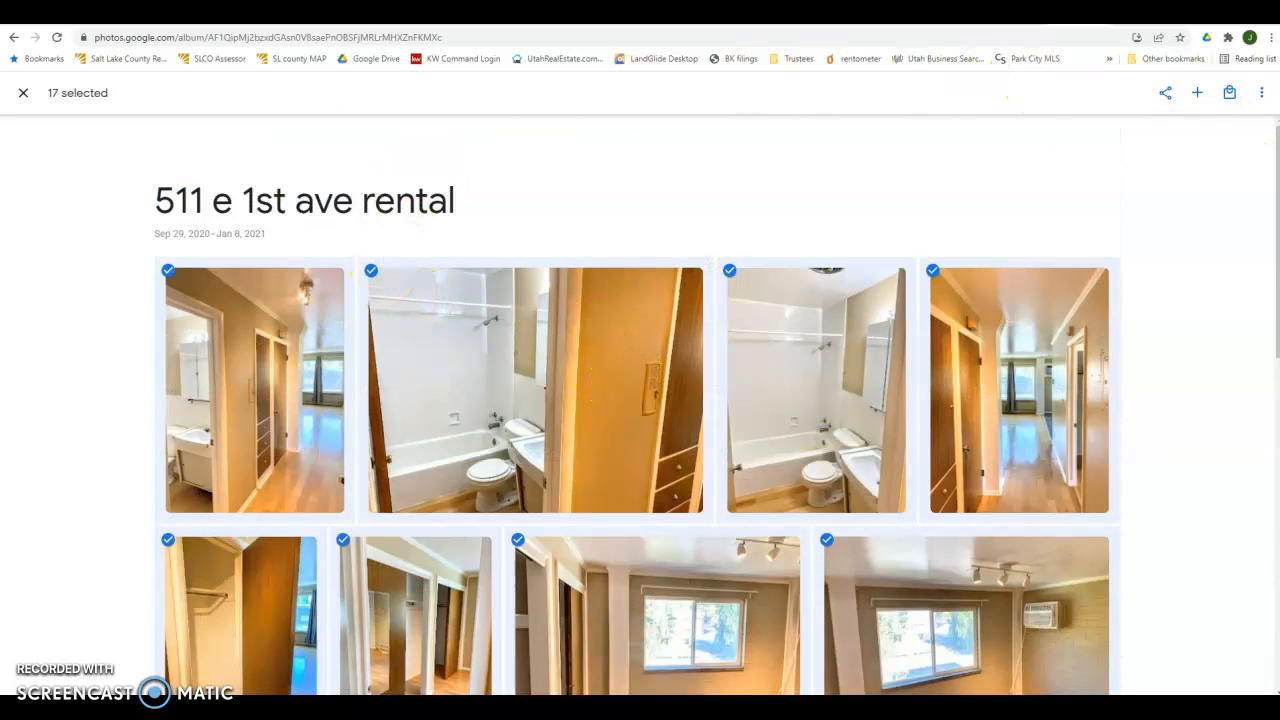
click(1266, 94)
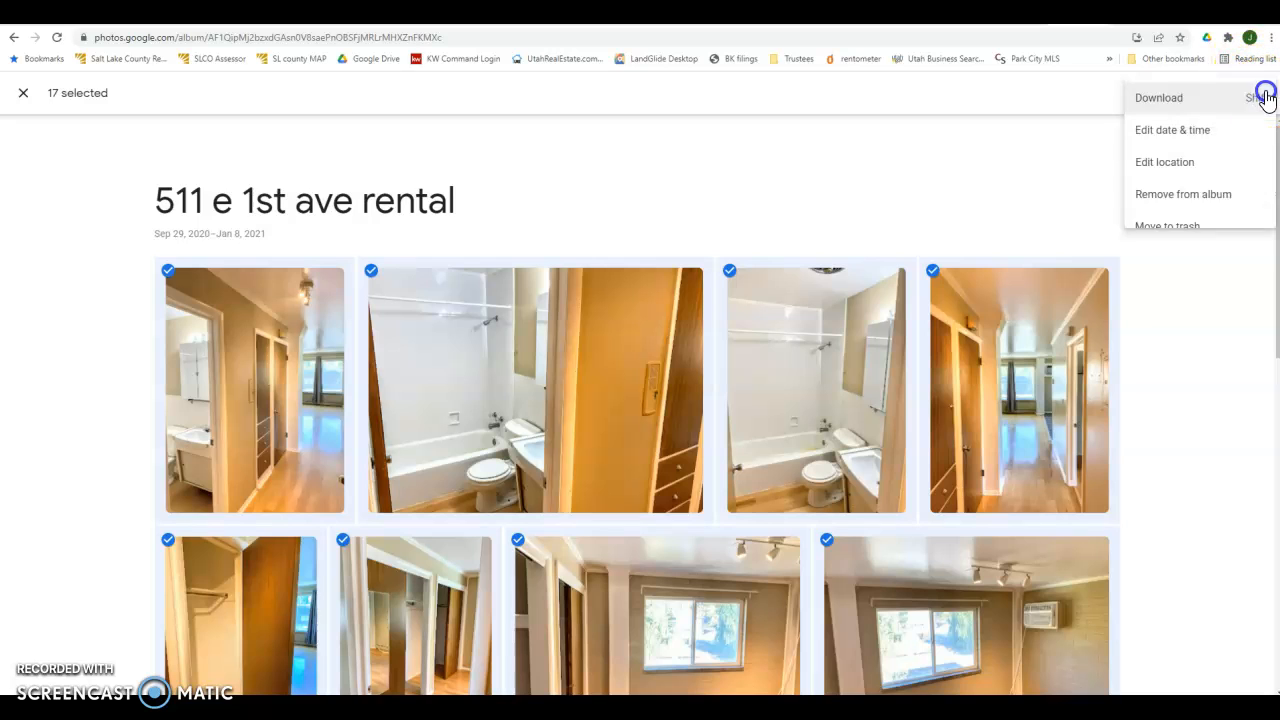
- Download the 17 selected photos as a zip file
click(1168, 108)
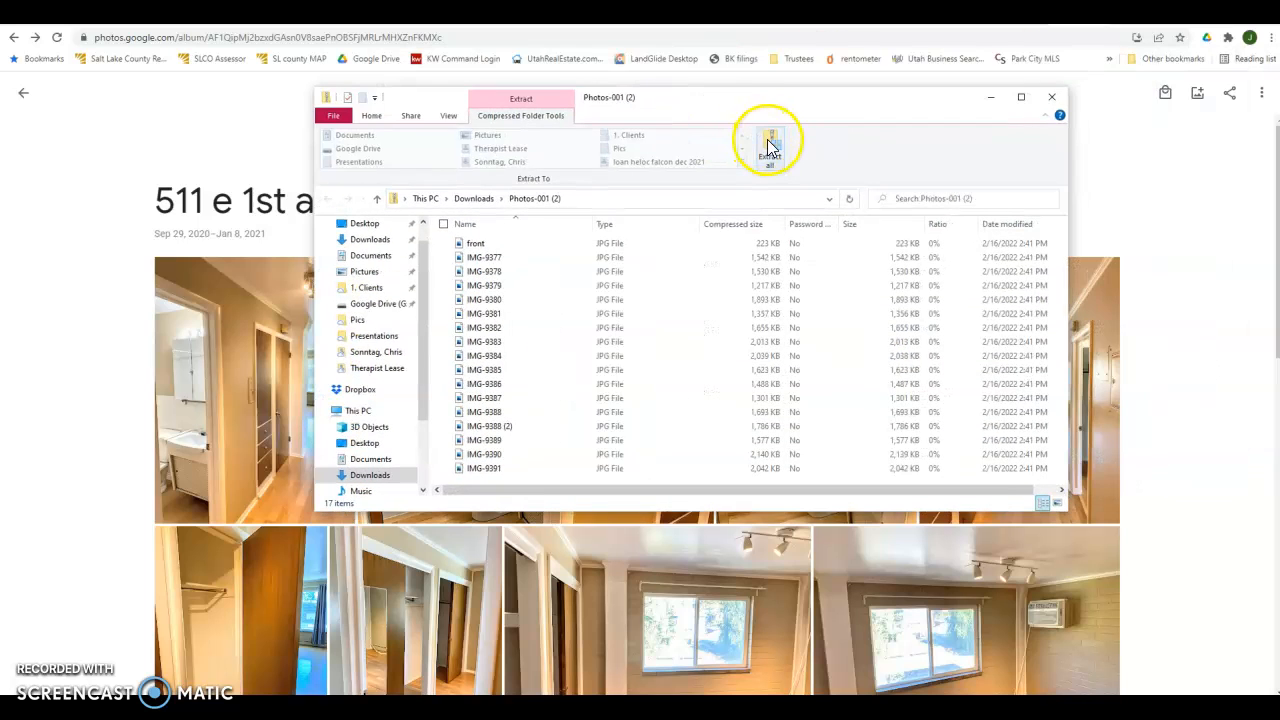
click(768, 146)
click(782, 302)
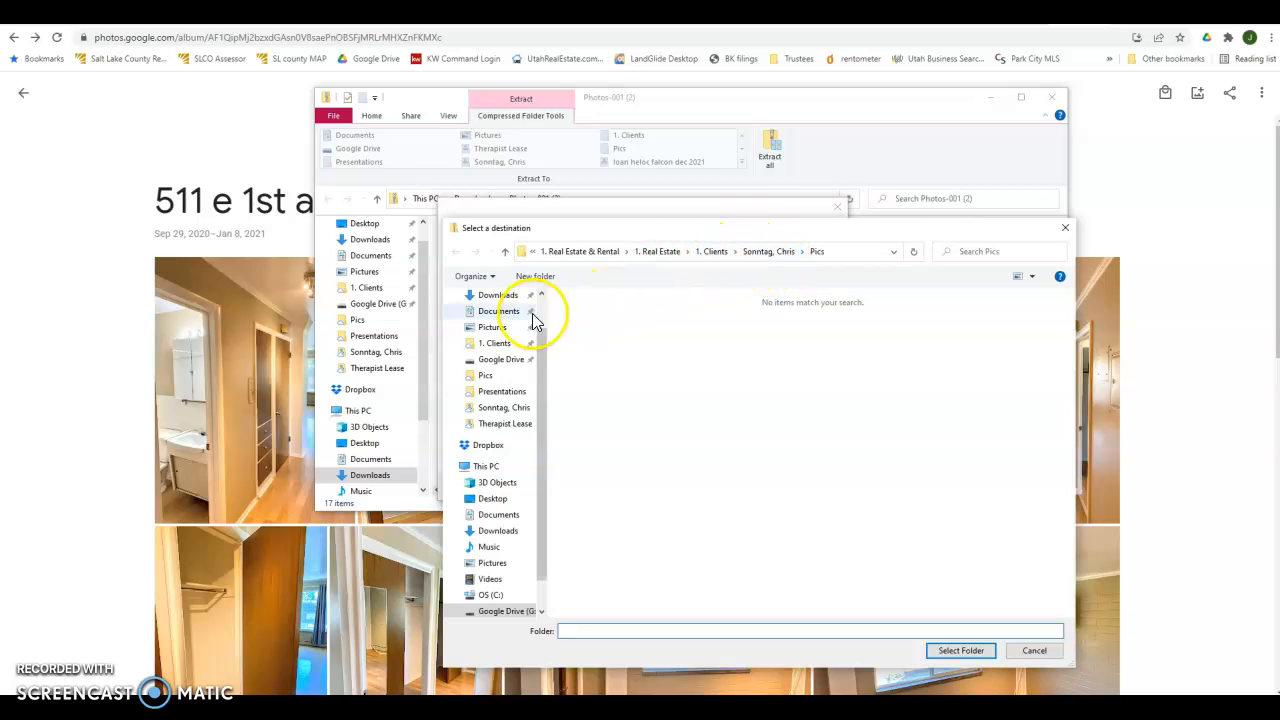
scroll(510, 327, up, 1)
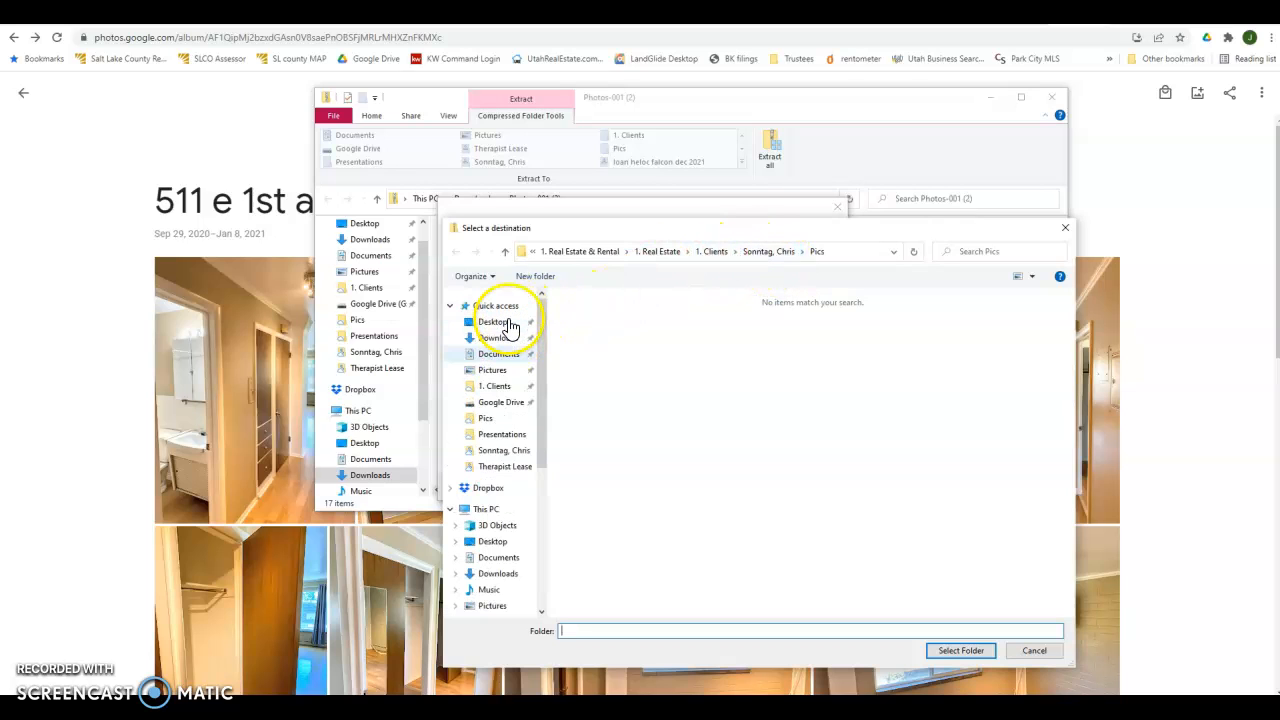
click(511, 404)
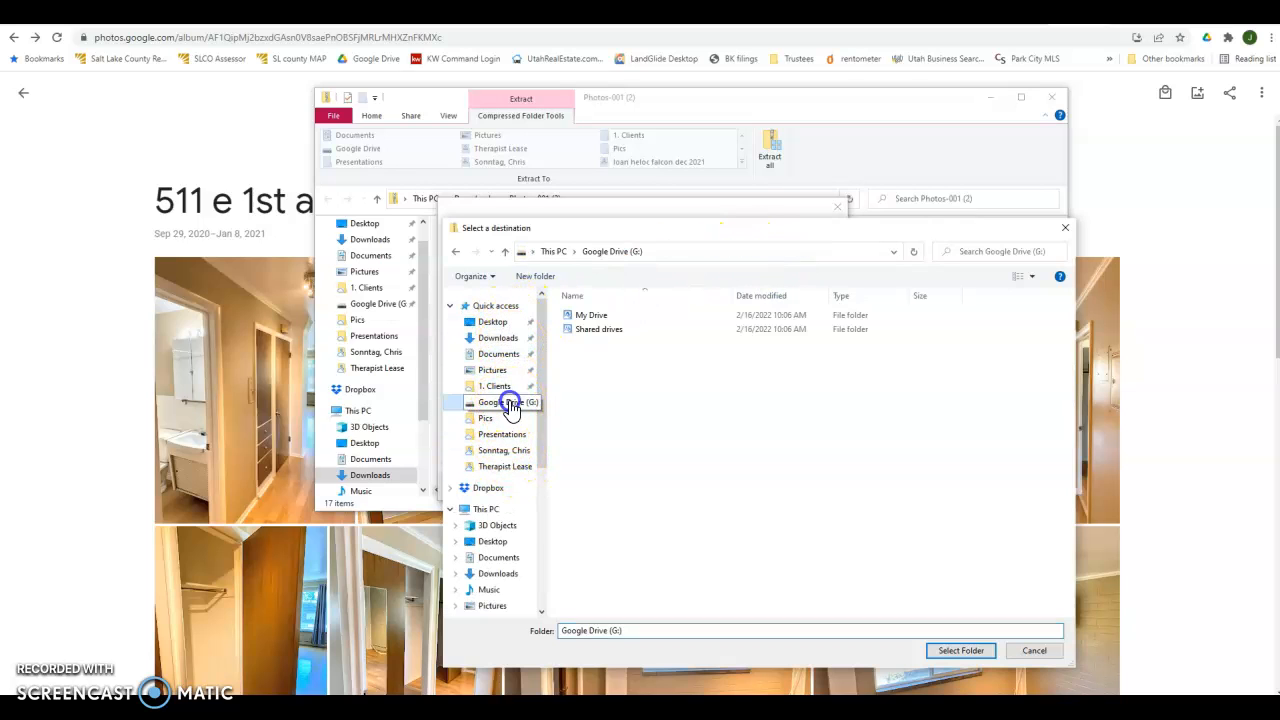
double_click(622, 329)
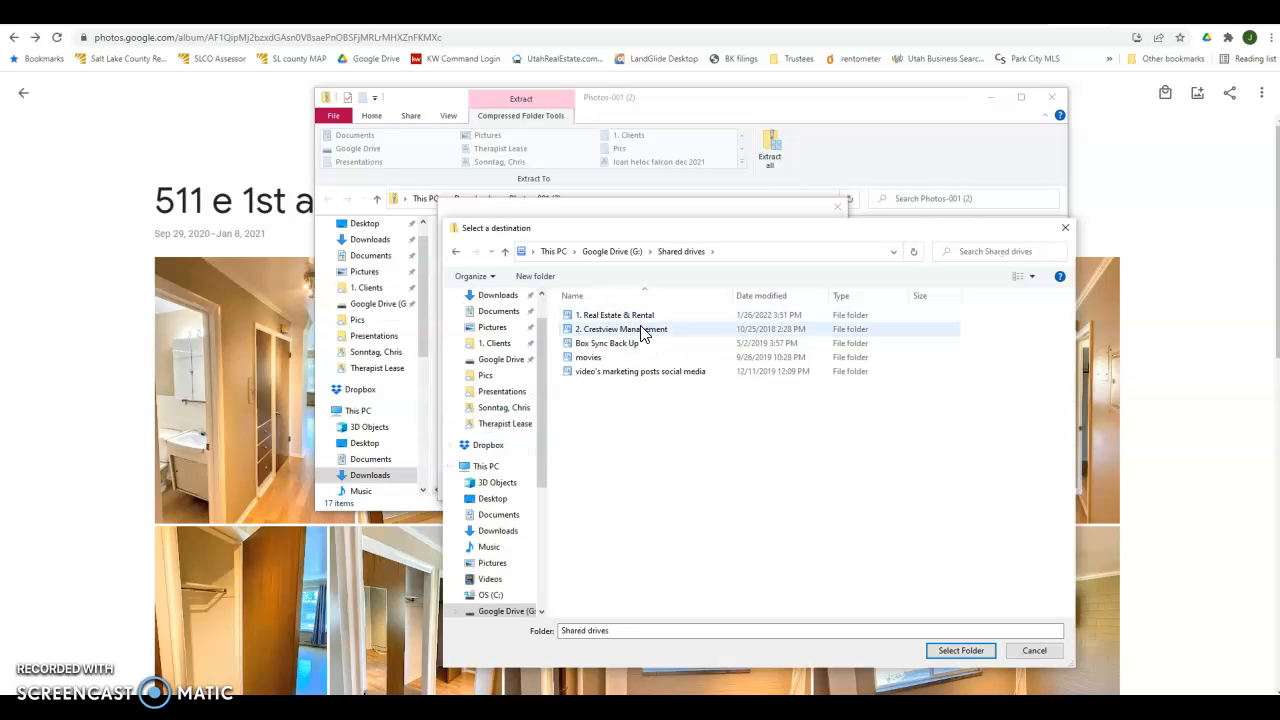
double_click(642, 316)
double_click(630, 329)
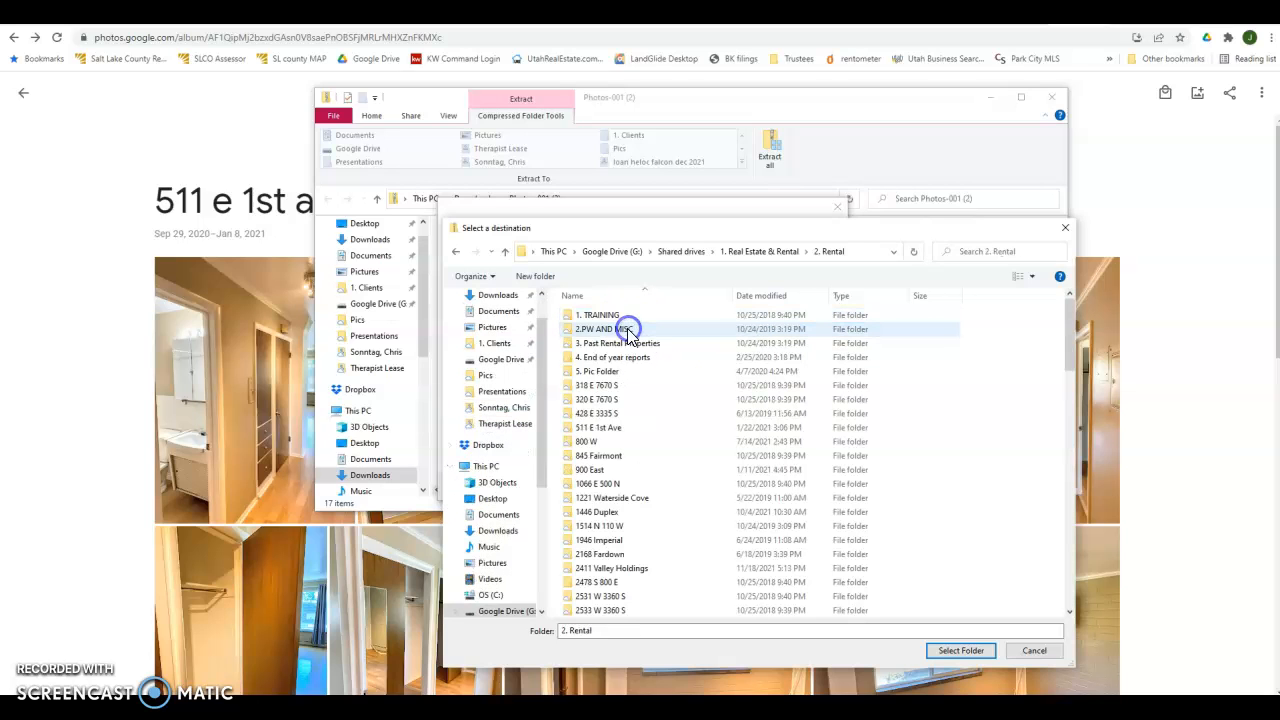
double_click(614, 371)
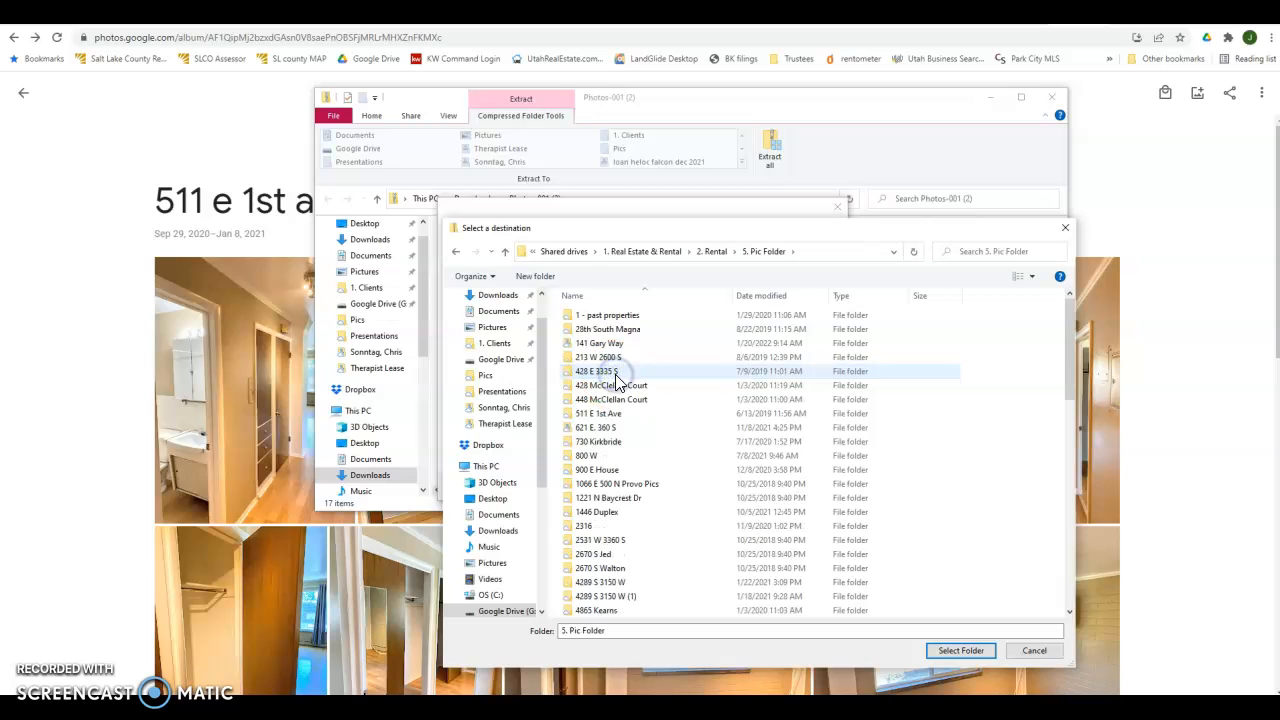
double_click(612, 414)
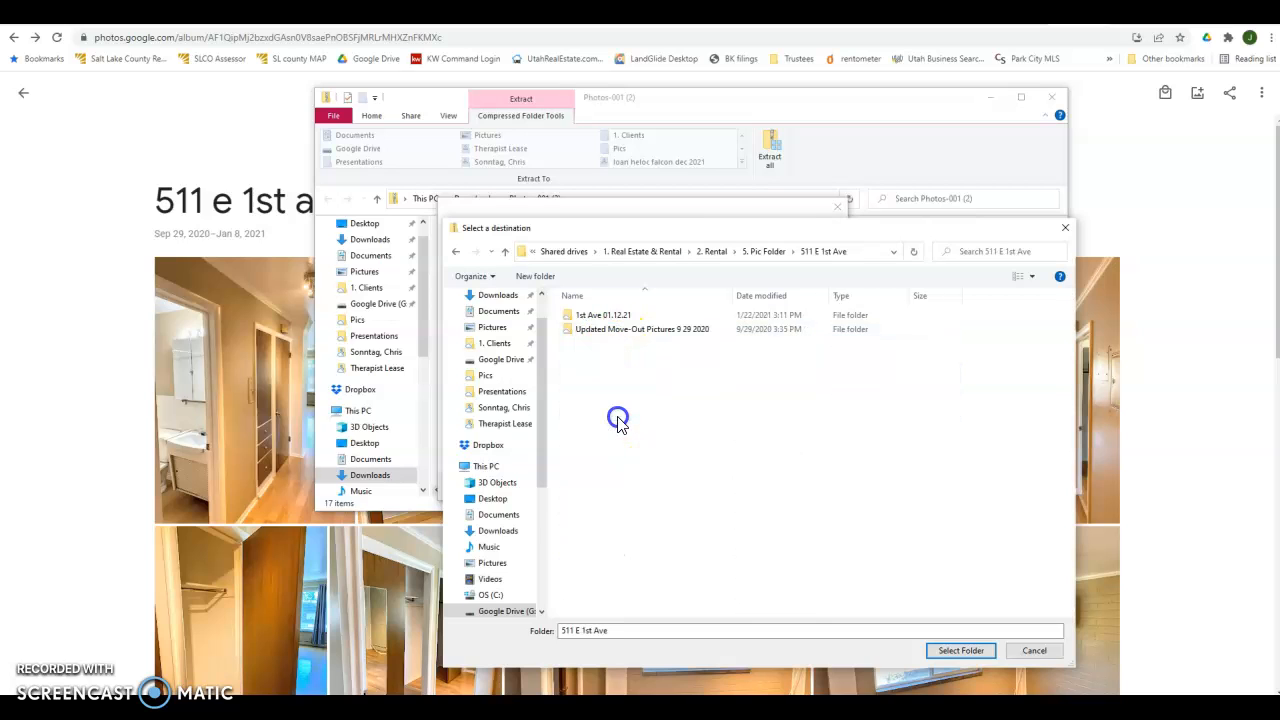
- Create an 'edited photos' folder there and extract the photos into it
right_click(643, 414)
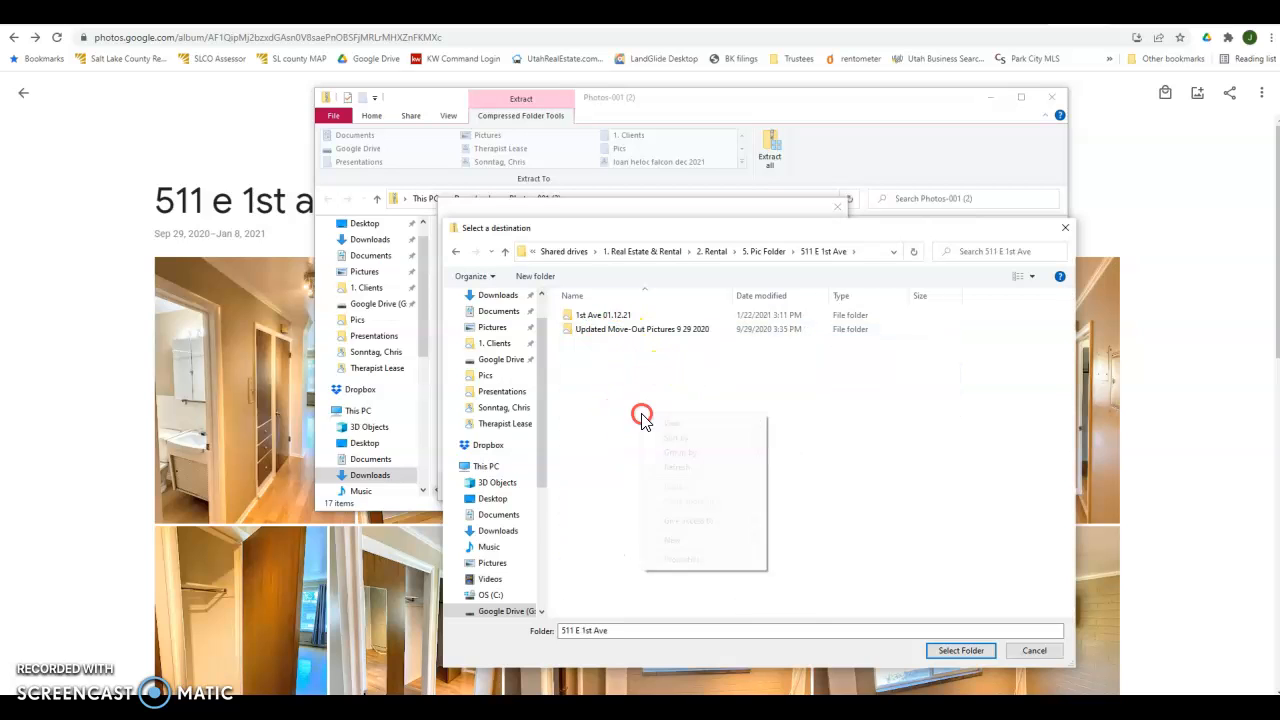
mouse_move(672, 540)
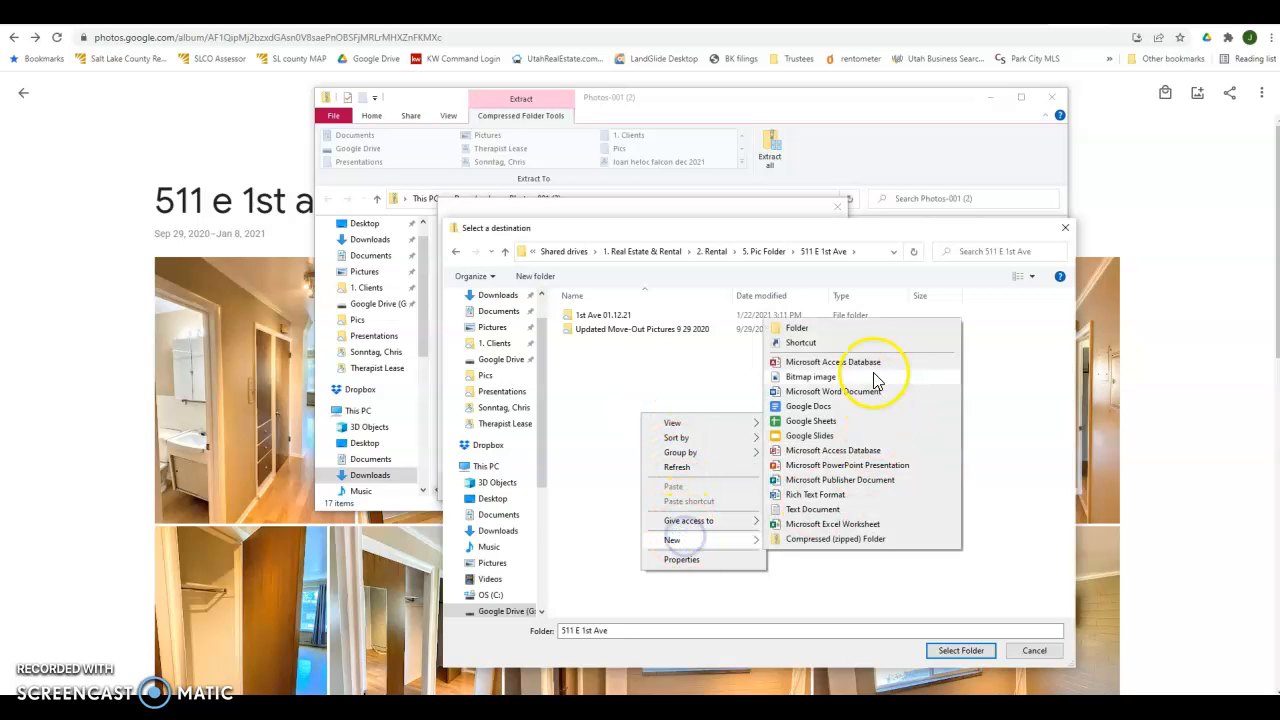
click(820, 323)
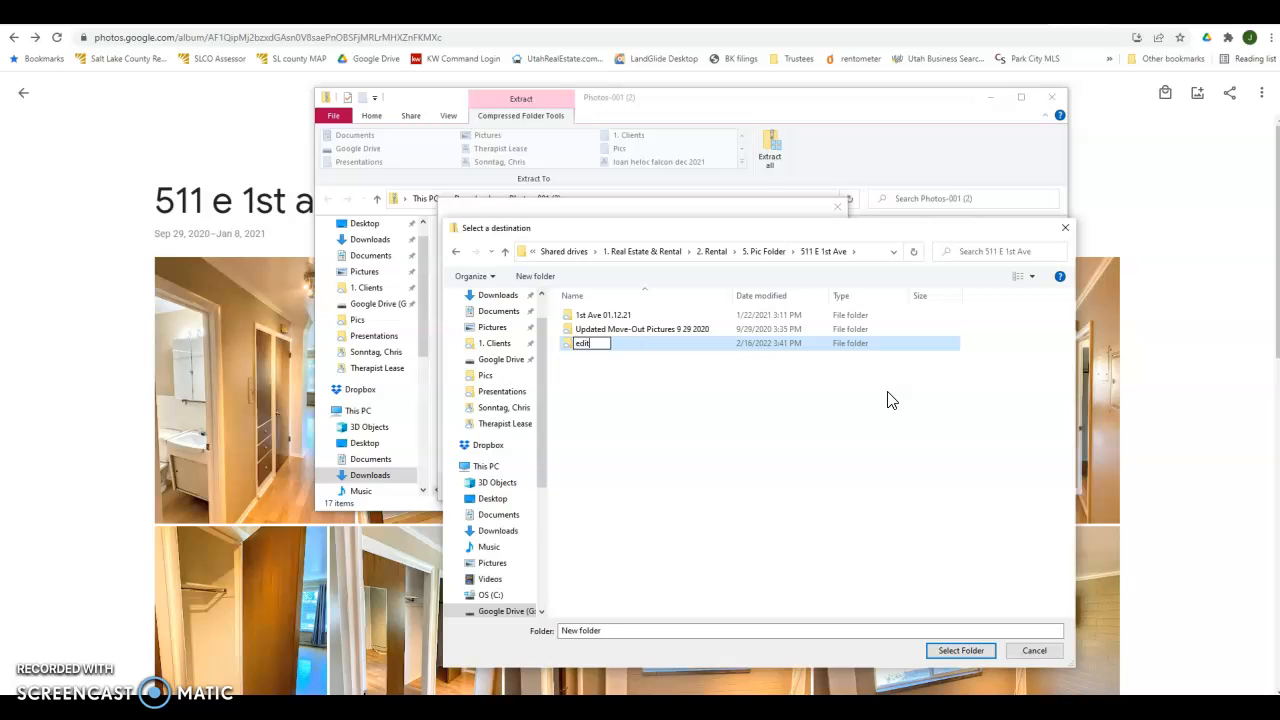
key(Return)
double_click(632, 344)
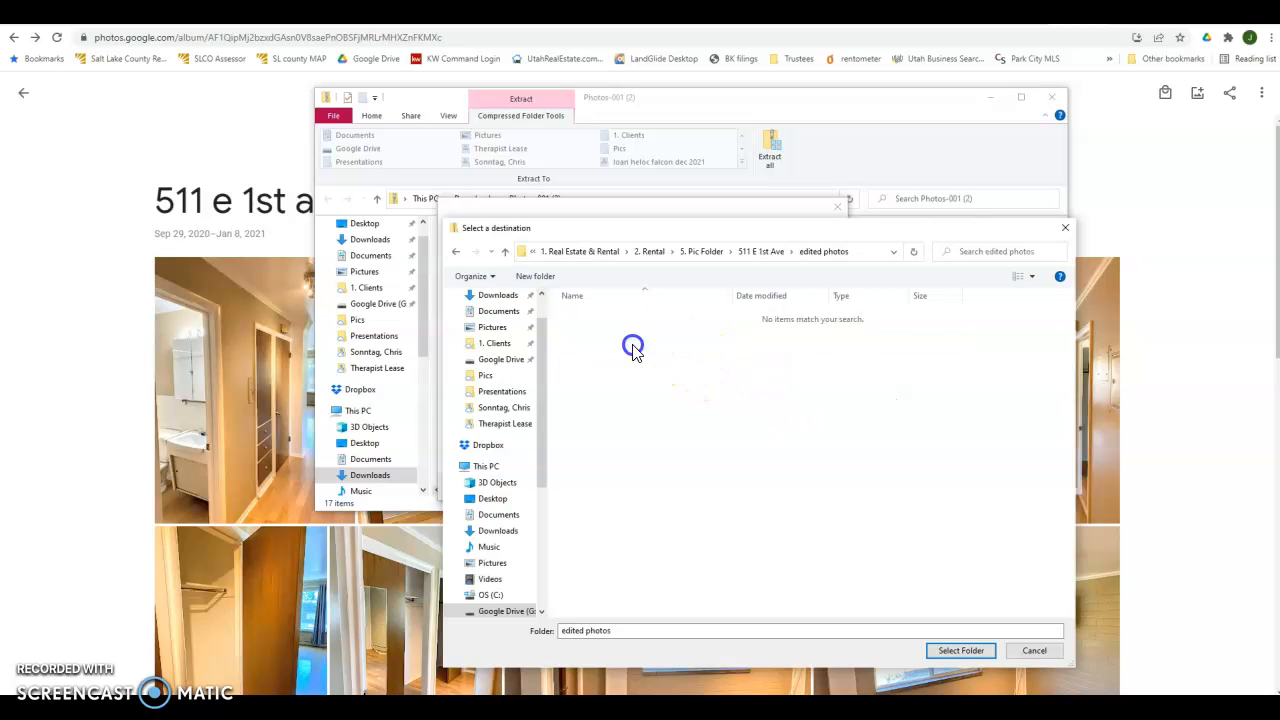
click(960, 650)
click(762, 487)
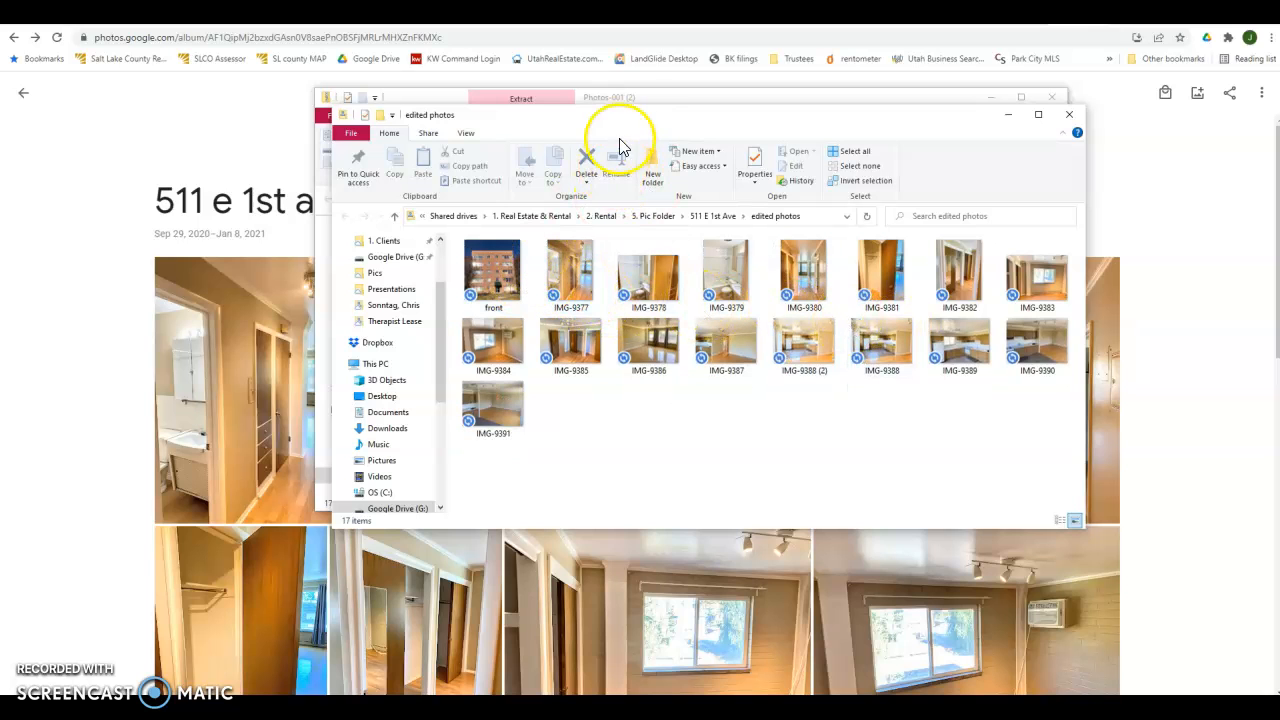
- Move the 'edited photos' window holding the 17 extracted images into view
drag(649, 128, 624, 104)
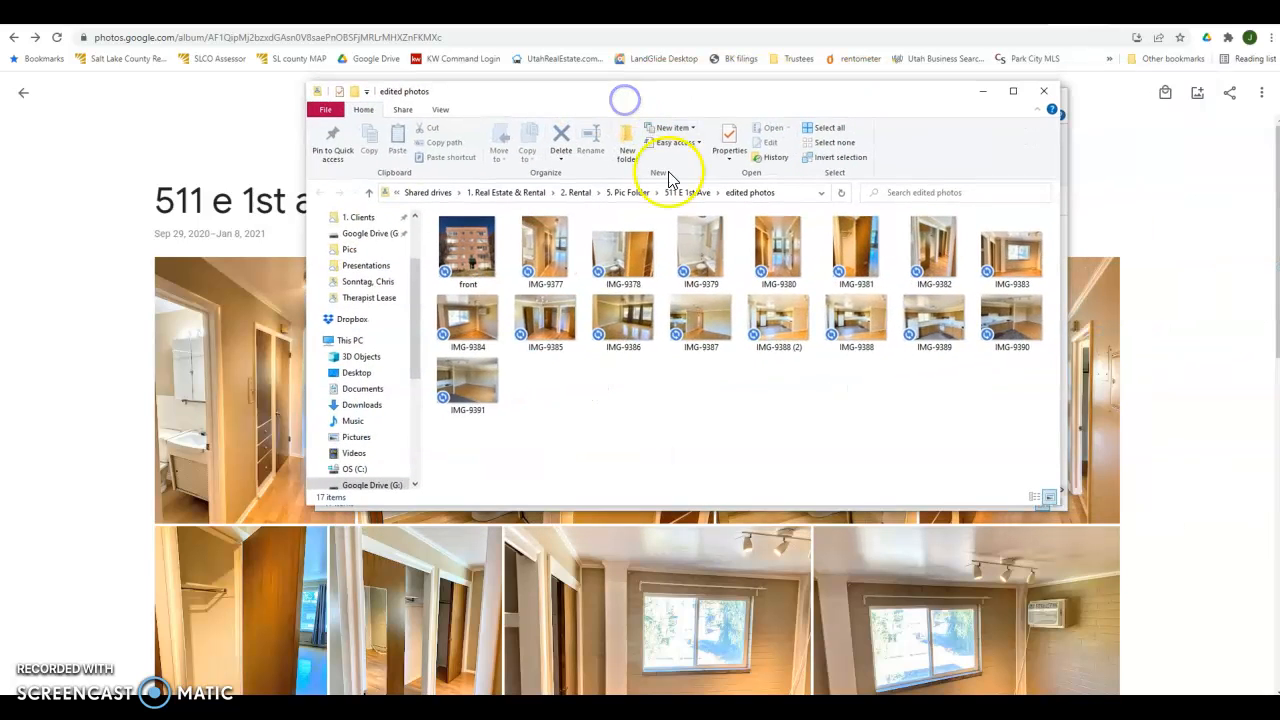